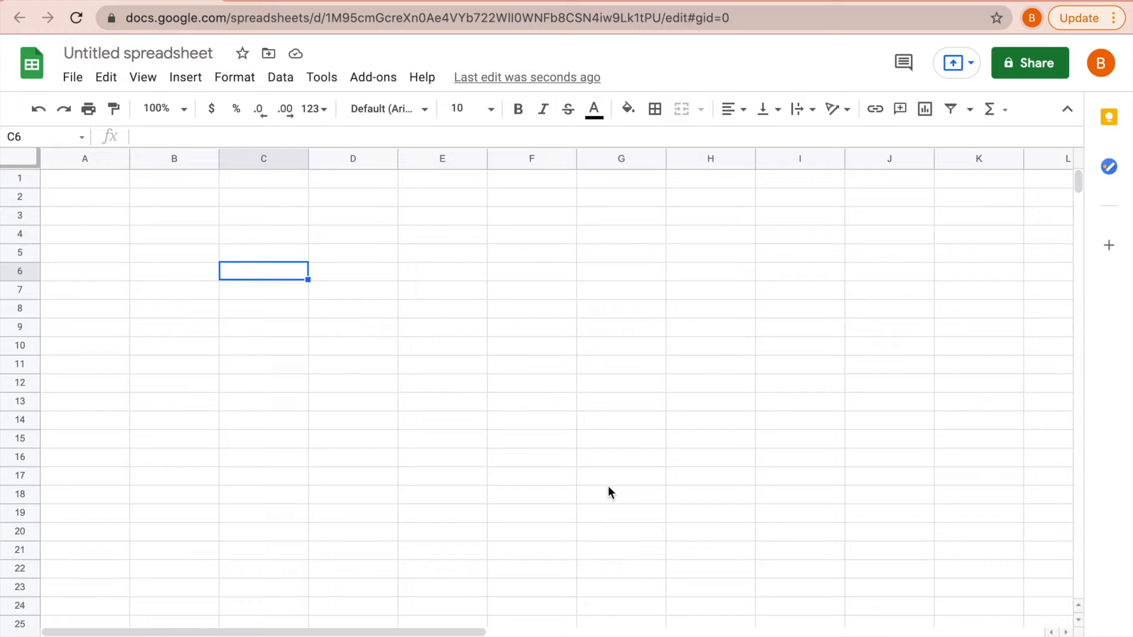
- Enter the materials Table, Cups and Pitcher in cells C6 to C8
{"action": "double_click", "coordinate": [262, 273]}
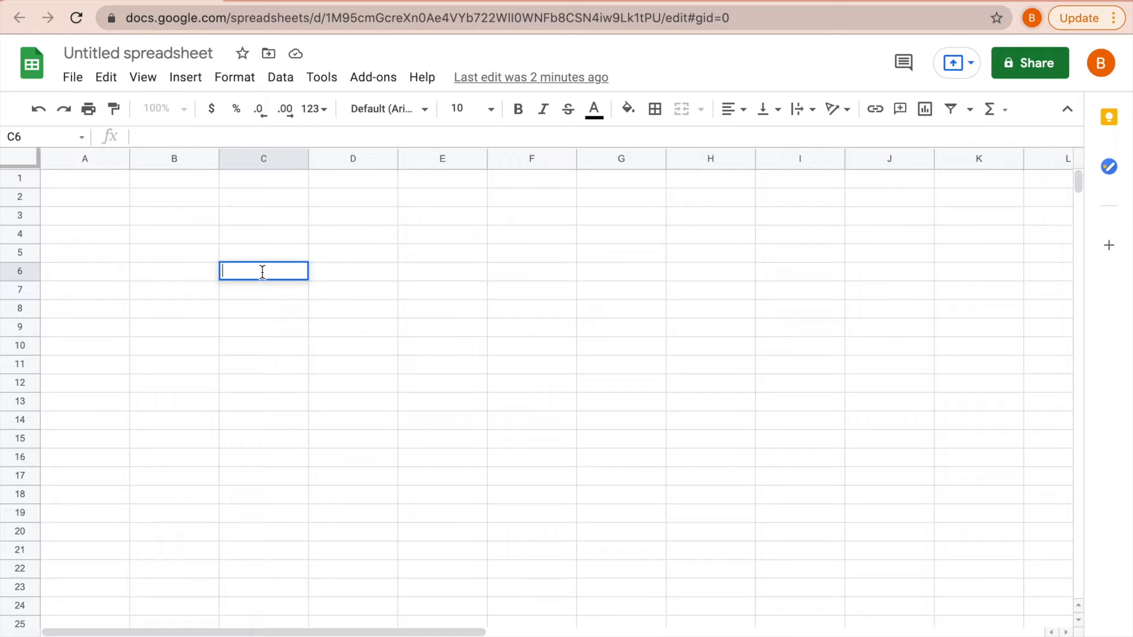
{"action": "type", "text": "Table"}
{"action": "double_click", "coordinate": [258, 286]}
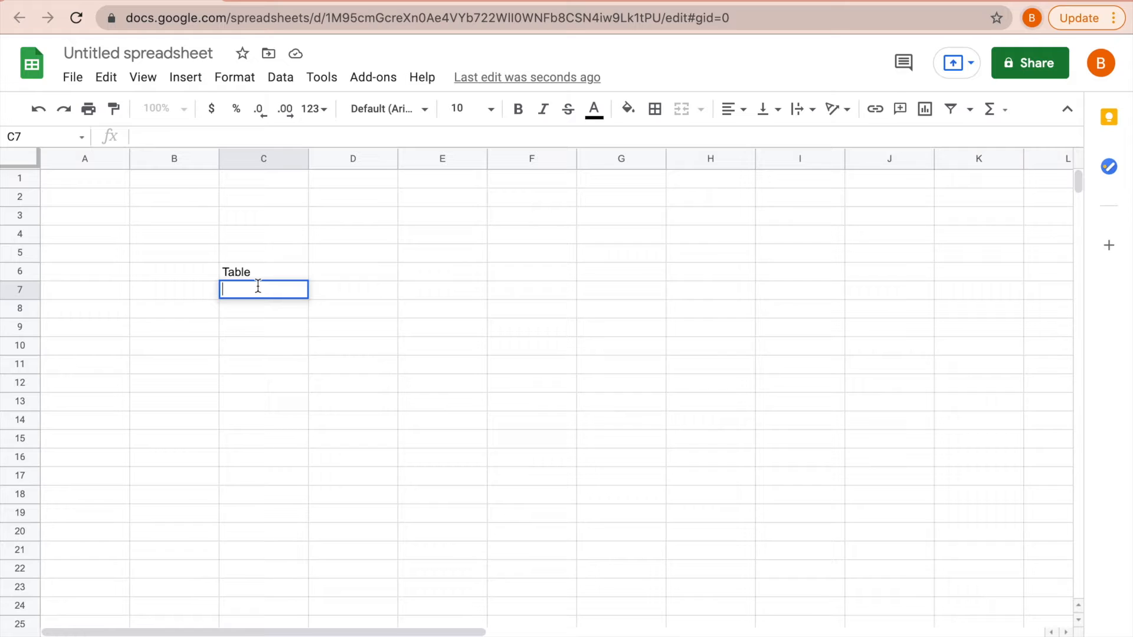
{"action": "type", "text": "CUPS"}
{"action": "key", "text": "BackSpace"}
{"action": "key", "text": "BackSpace"}
{"action": "key", "text": "BackSpace"}
{"action": "type", "text": "ups"}
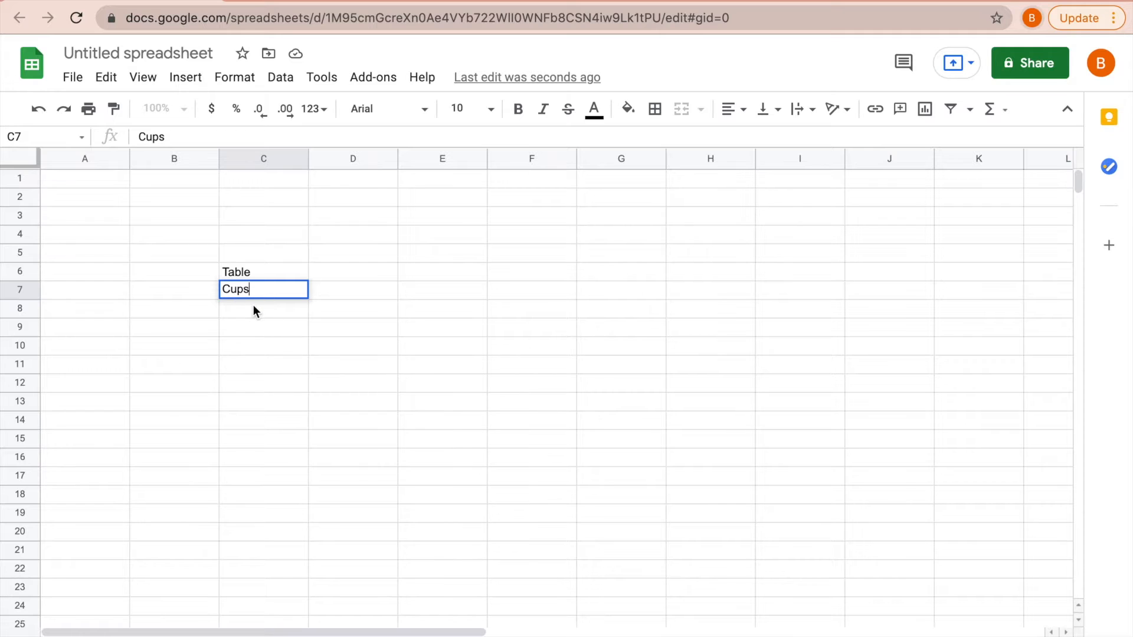
{"action": "double_click", "coordinate": [253, 305]}
{"action": "type", "text": "Pitcher"}
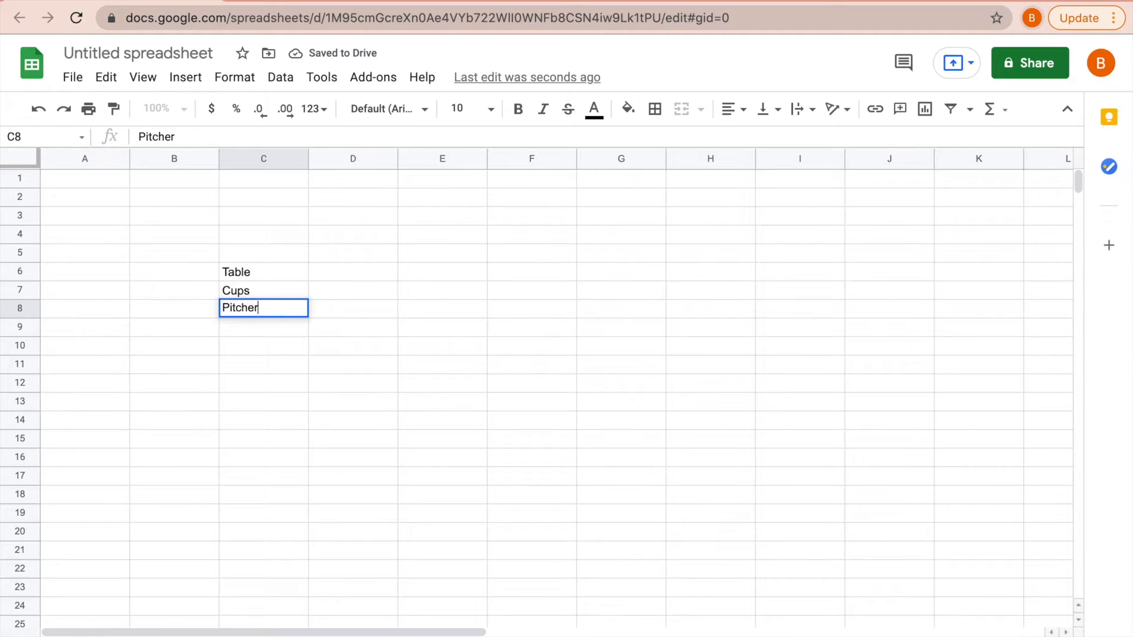
- Continue the materials list with Sign, Lemonade, Ice and Cooler in cells C9 to C12
{"action": "double_click", "coordinate": [251, 328]}
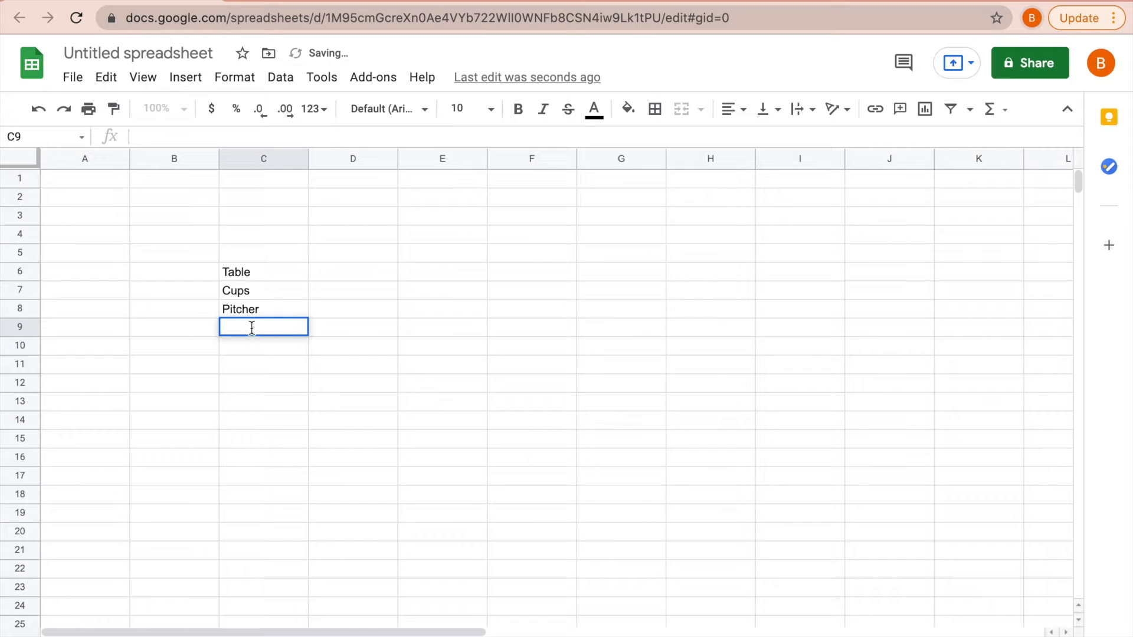
{"action": "type", "text": "Sign"}
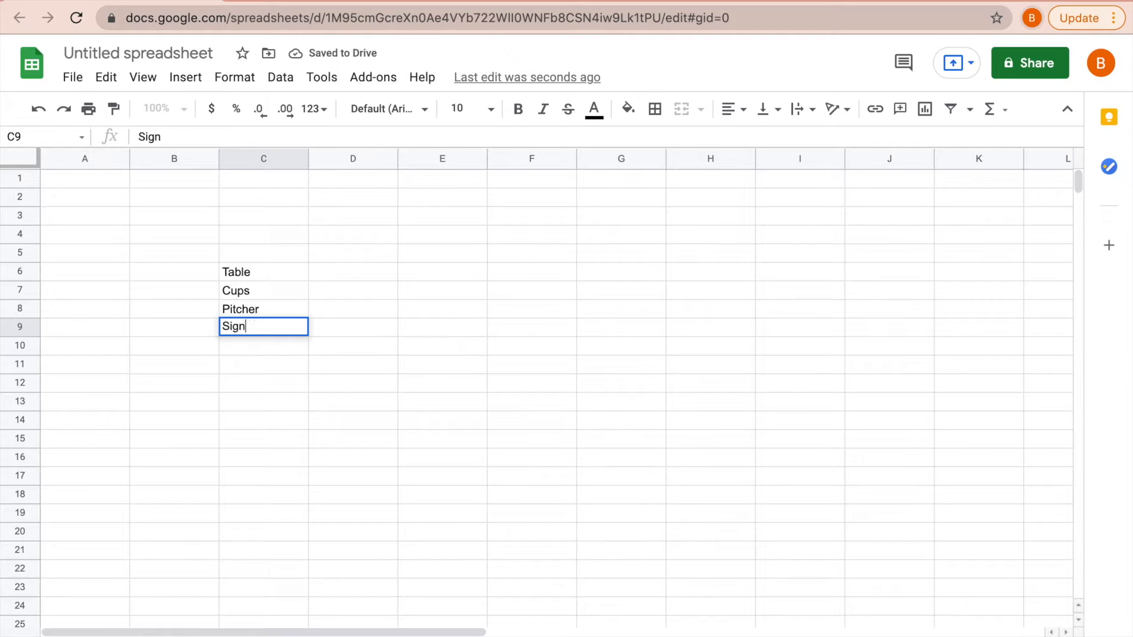
{"action": "double_click", "coordinate": [239, 345]}
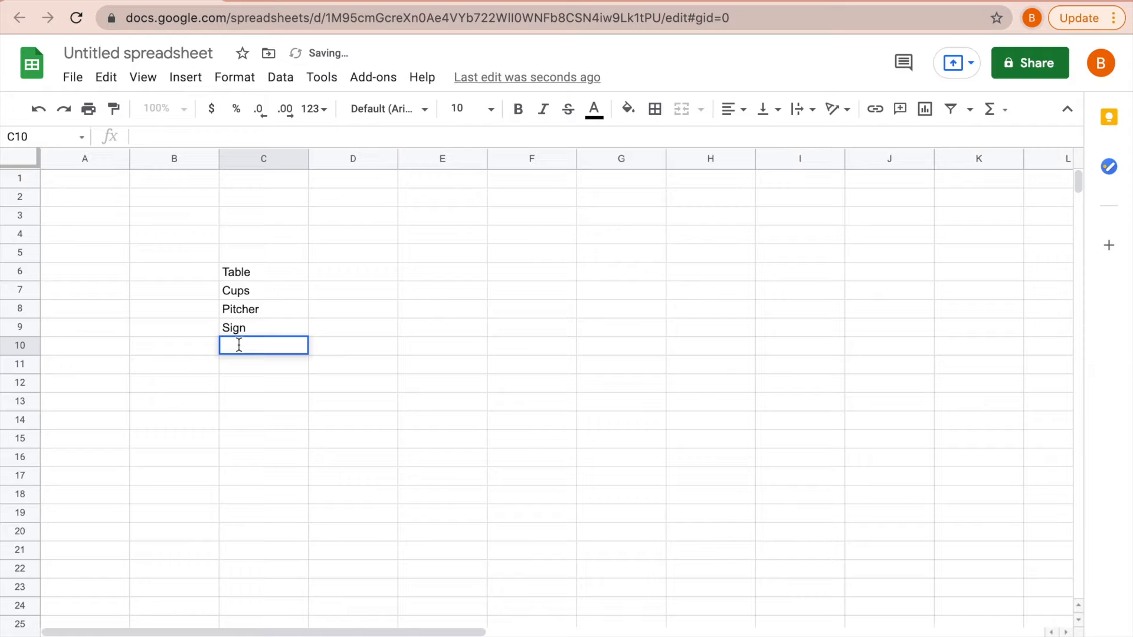
{"action": "type", "text": "Lemonade"}
{"action": "double_click", "coordinate": [245, 359]}
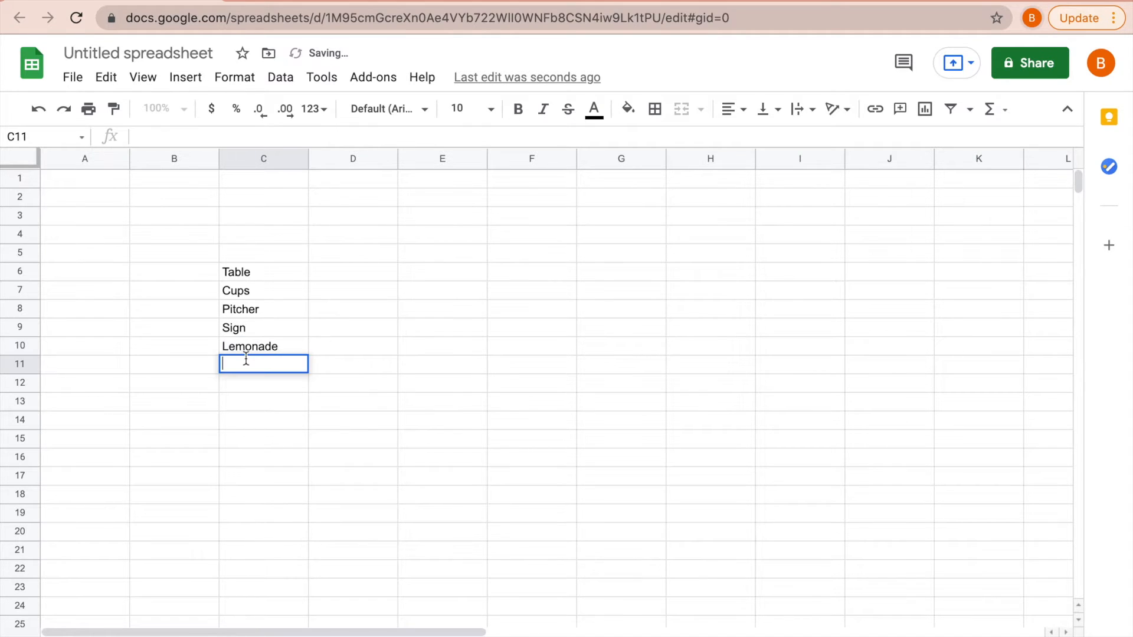
{"action": "type", "text": "Ice"}
{"action": "double_click", "coordinate": [247, 383]}
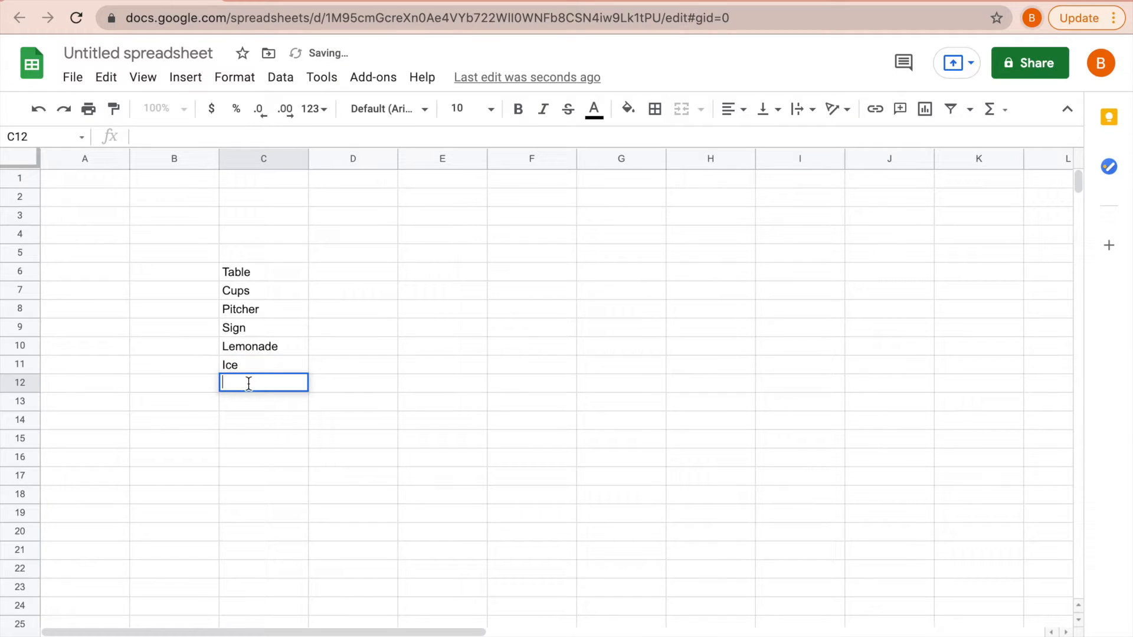
{"action": "type", "text": "Cooler"}
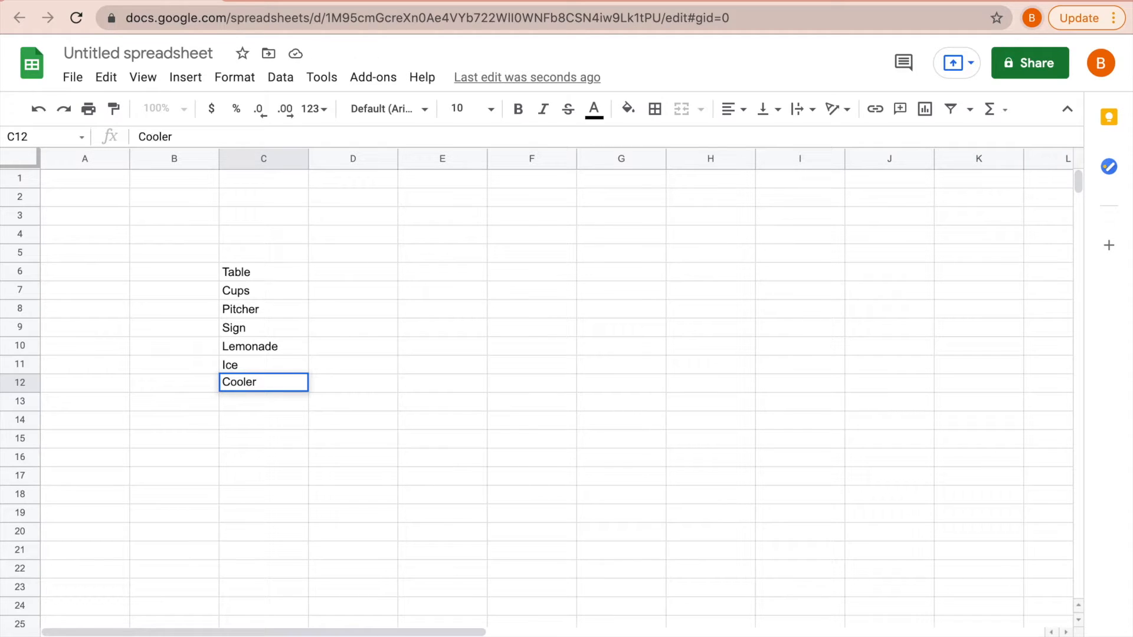
{"action": "left_click", "coordinate": [257, 404]}
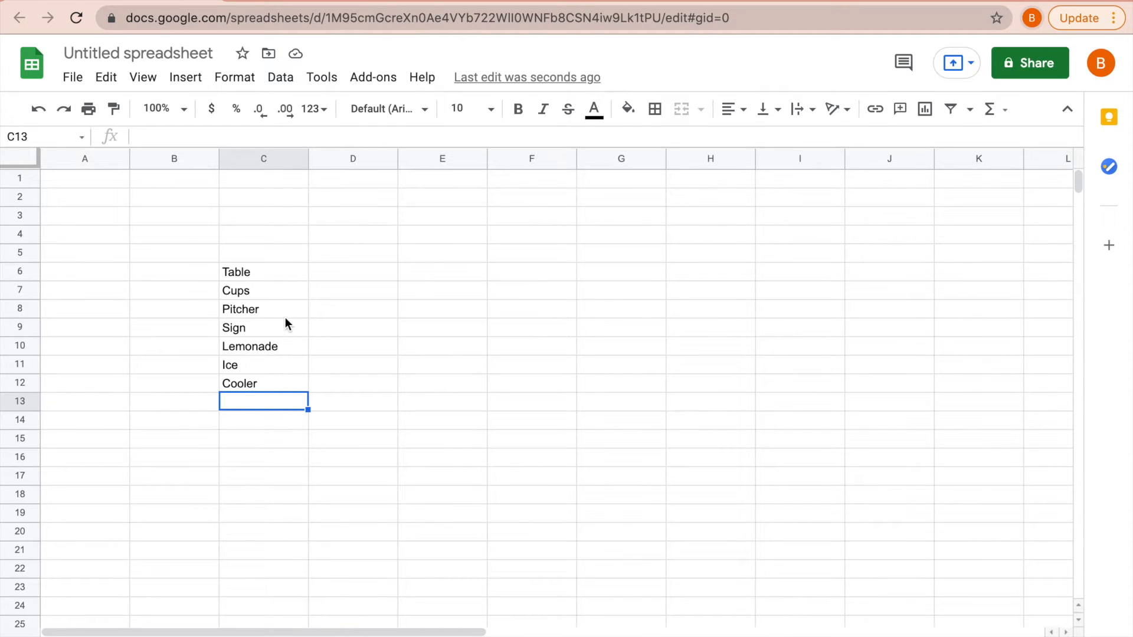
- Add the column headings Materials in C5 and Cost in D5
{"action": "double_click", "coordinate": [242, 253]}
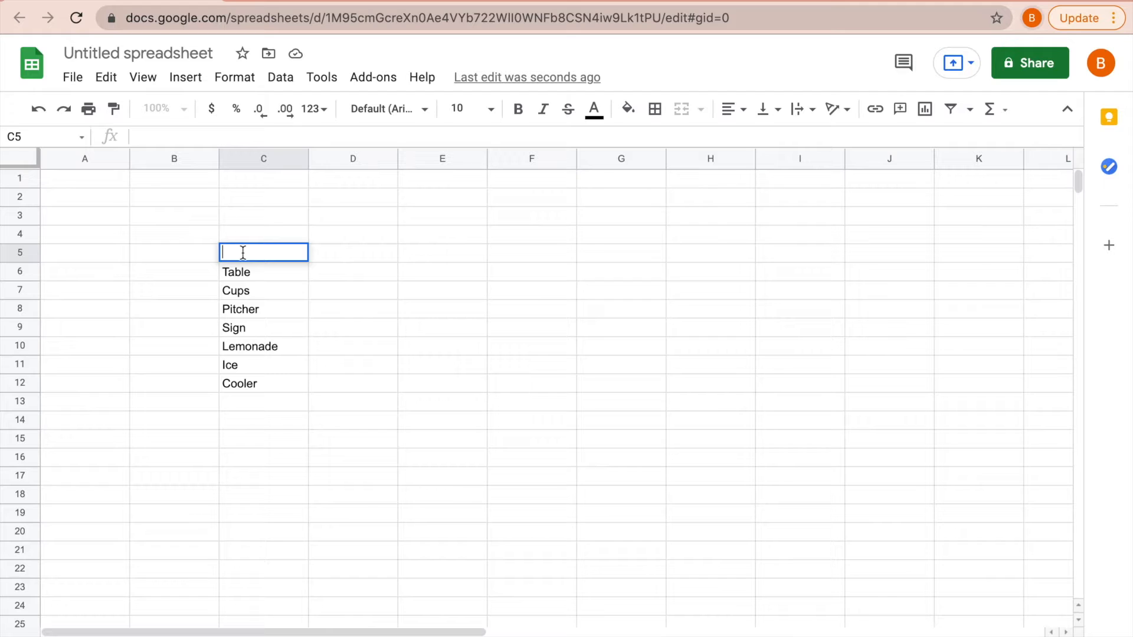
{"action": "type", "text": "Materials"}
{"action": "left_click", "coordinate": [343, 370]}
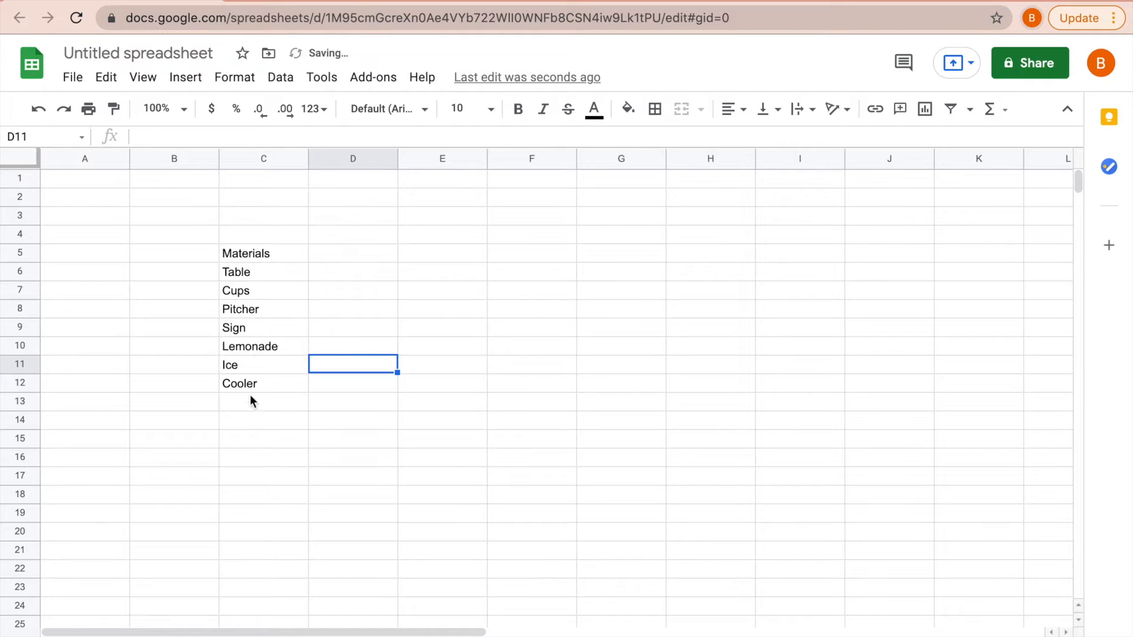
{"action": "left_click", "coordinate": [343, 256]}
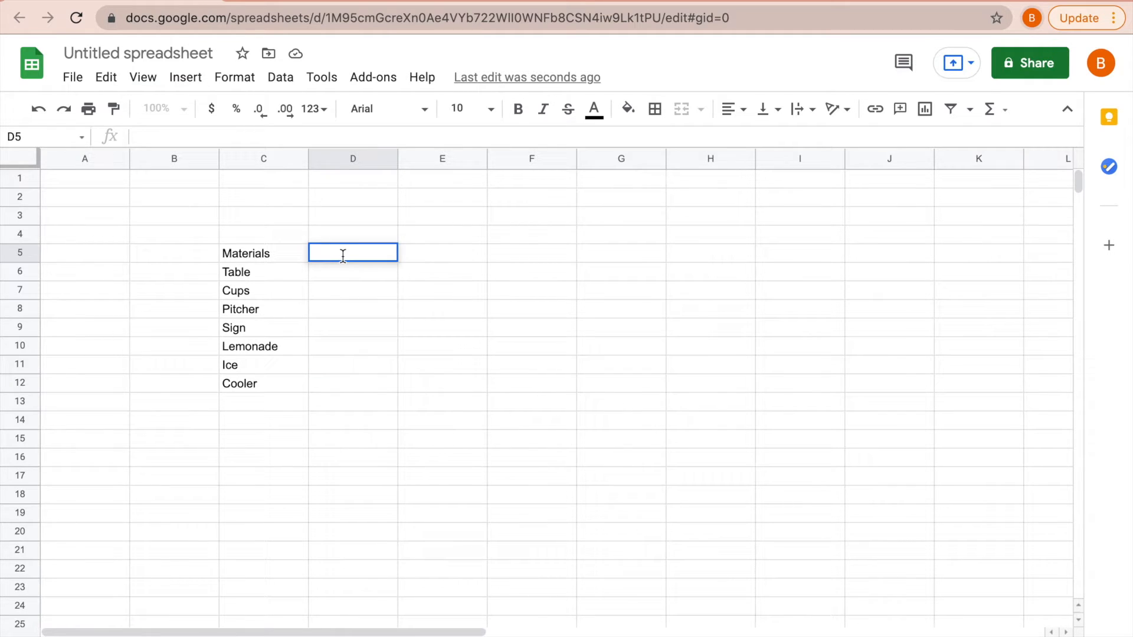
{"action": "type", "text": "Cost"}
{"action": "left_click", "coordinate": [412, 367]}
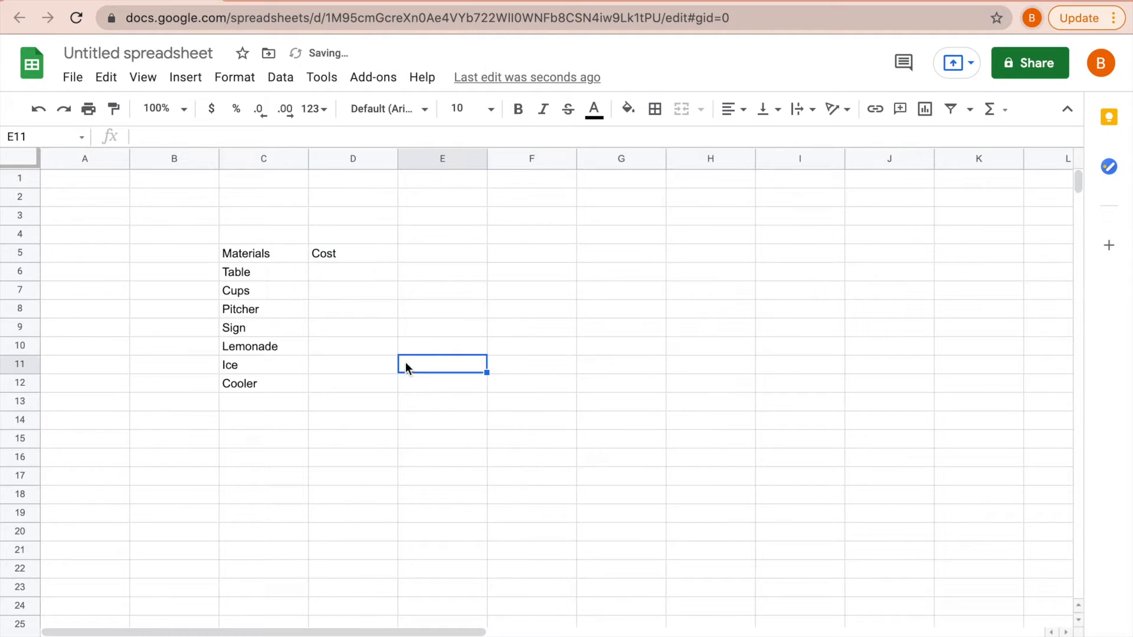
- Enter the costs 20 for Table, 5 for Cups, 5 for Pitcher and 10 for Sign in D6 to D9
{"action": "double_click", "coordinate": [332, 273]}
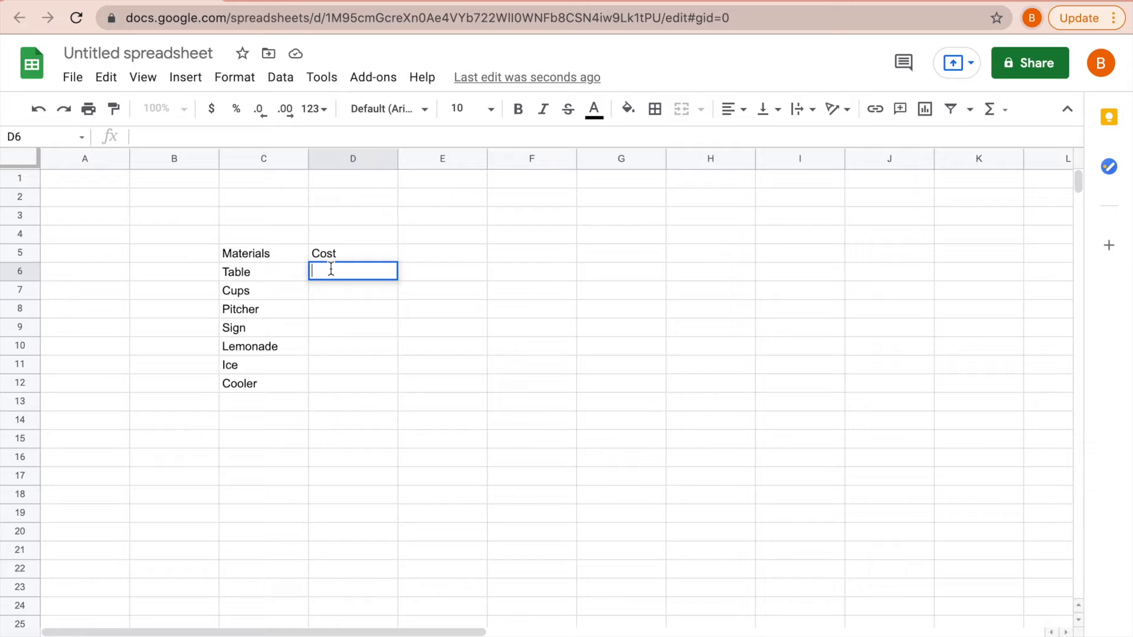
{"action": "type", "text": "20"}
{"action": "double_click", "coordinate": [337, 290]}
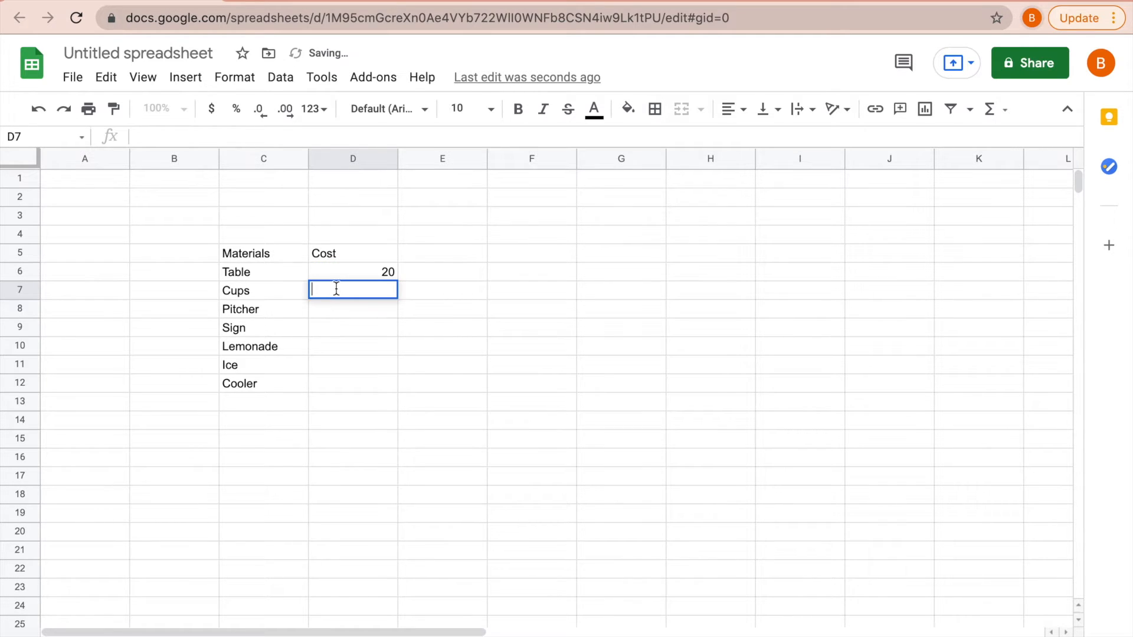
{"action": "type", "text": "5"}
{"action": "double_click", "coordinate": [346, 310]}
{"action": "type", "text": "5"}
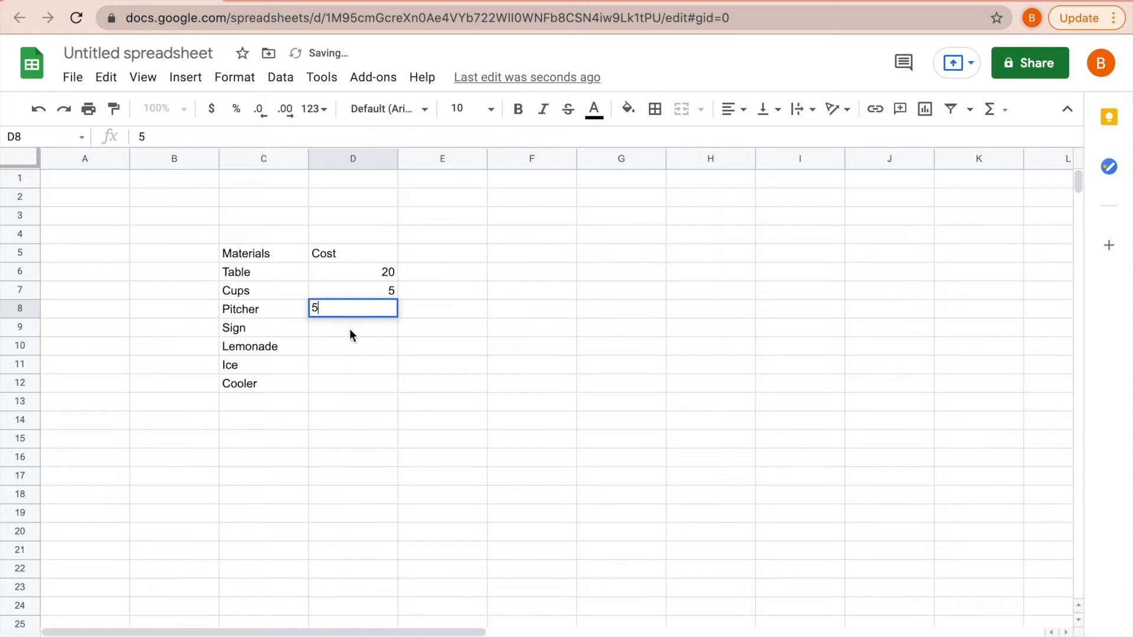
{"action": "double_click", "coordinate": [350, 325]}
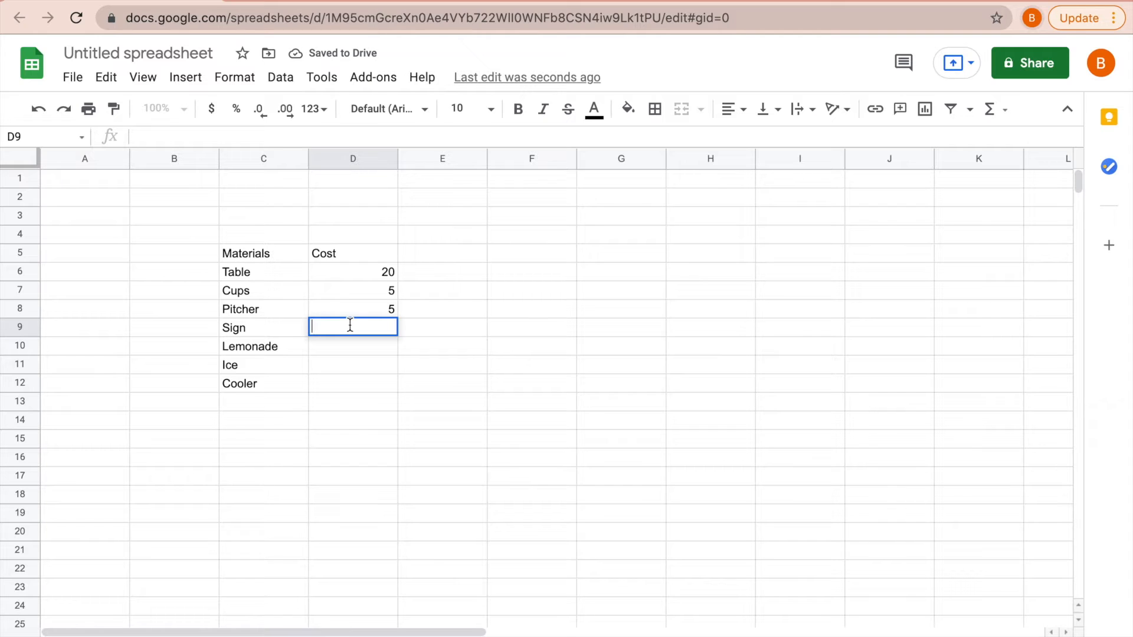
{"action": "type", "text": "10"}
{"action": "key", "text": "Return"}
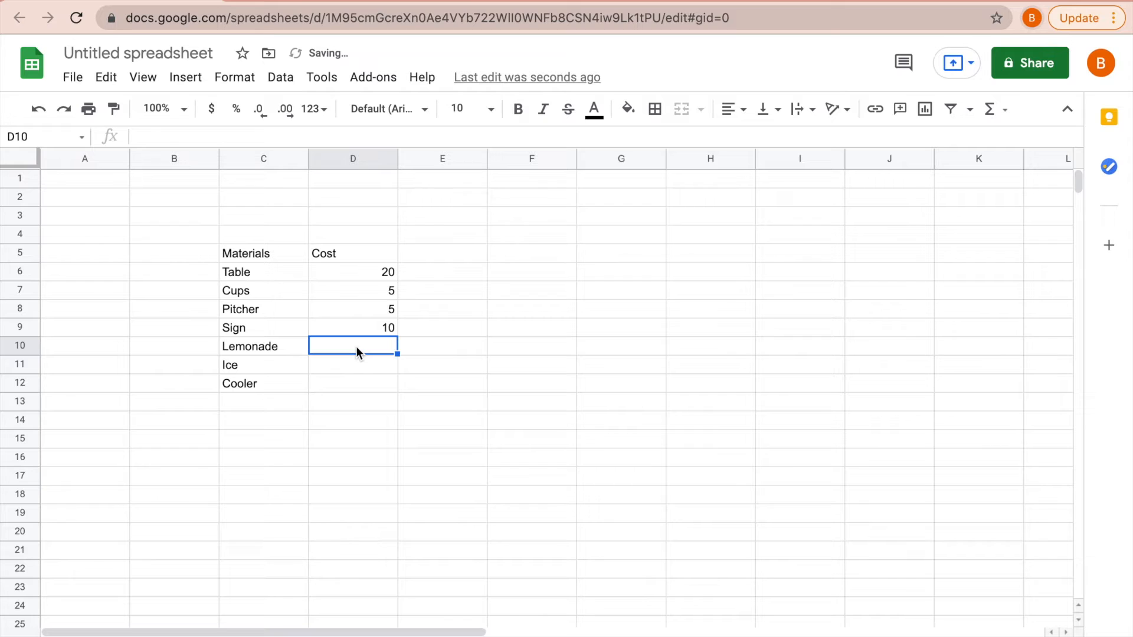
- Enter the costs 25 for Lemonade, 3 for Ice and 20 for Cooler in D10 to D12
{"action": "double_click", "coordinate": [355, 346]}
{"action": "type", "text": "25"}
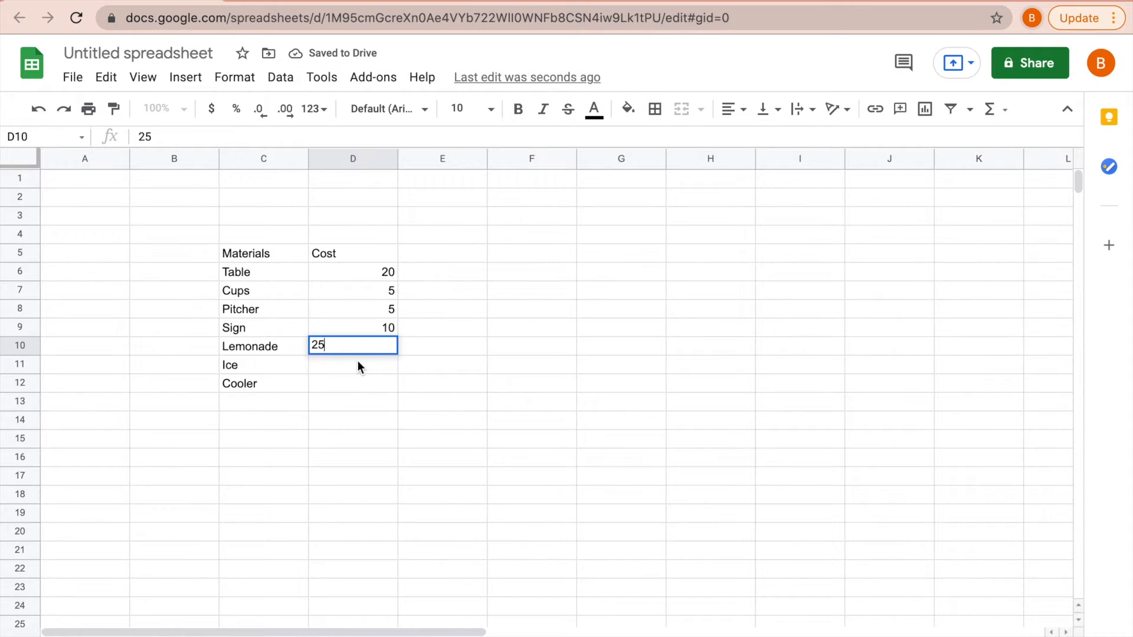
{"action": "double_click", "coordinate": [359, 362]}
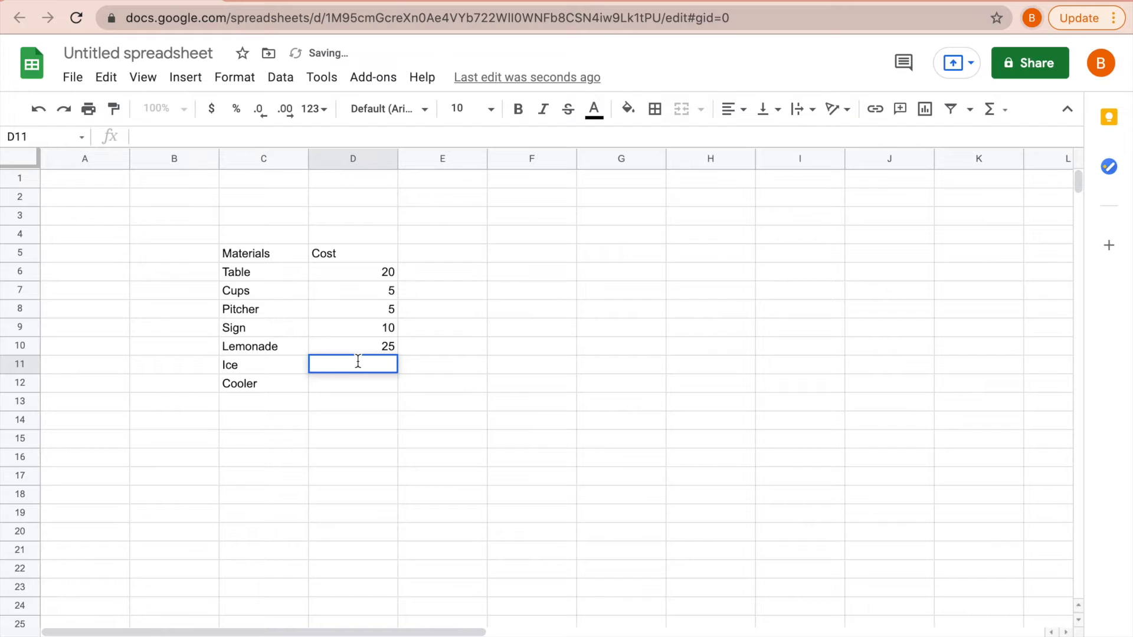
{"action": "type", "text": "3"}
{"action": "double_click", "coordinate": [358, 383]}
{"action": "type", "text": "20"}
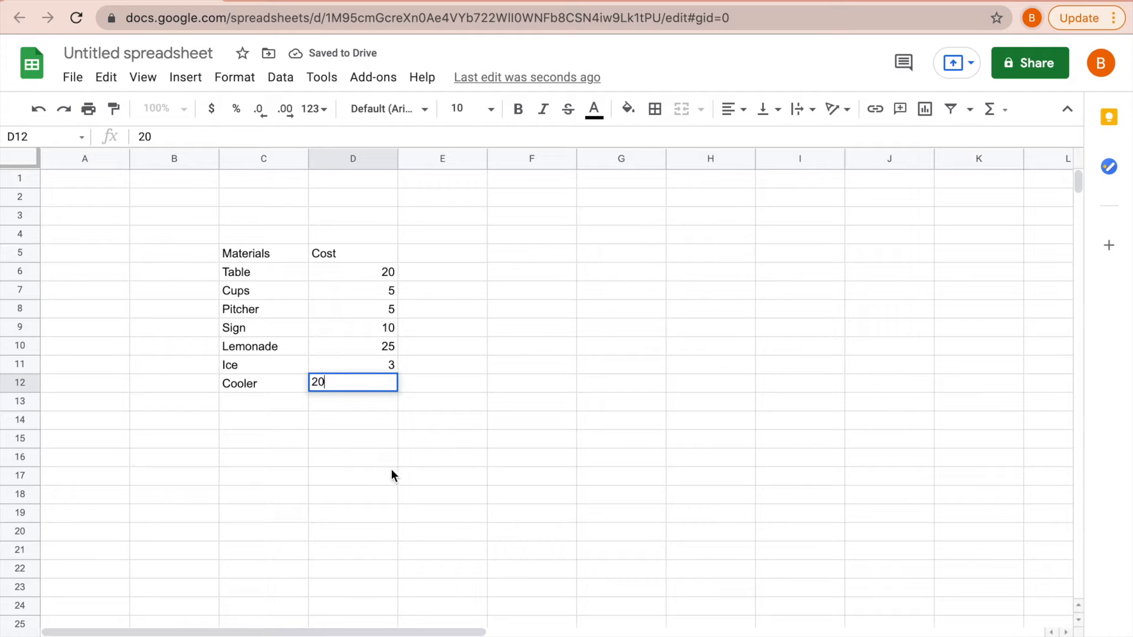
{"action": "left_click", "coordinate": [392, 474]}
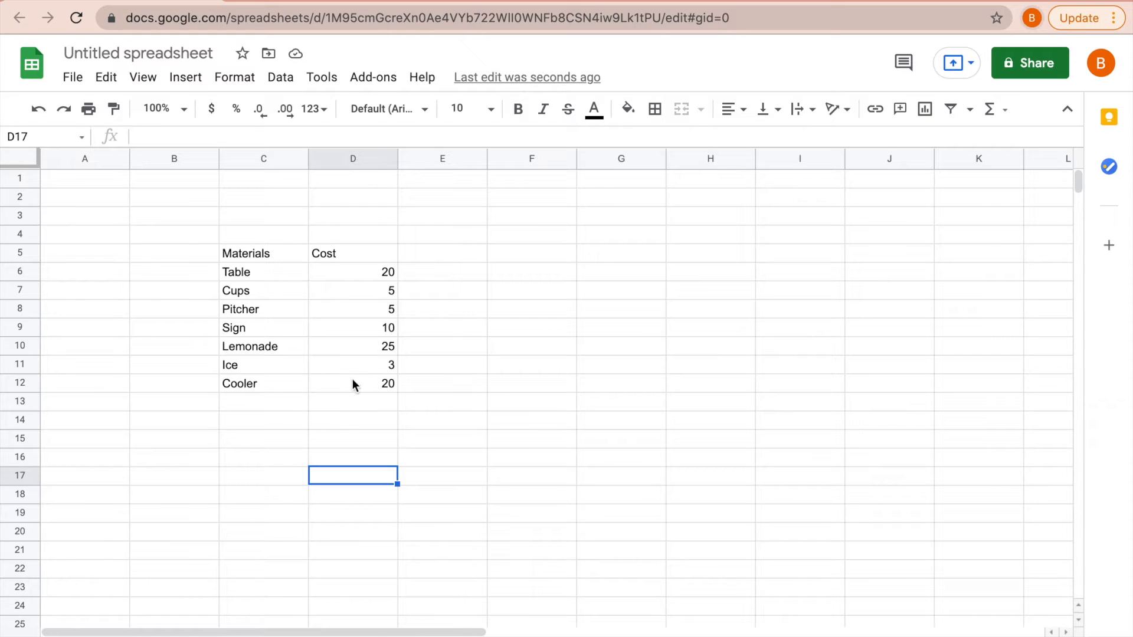
- Center the Materials and Cost headings in C5:D5 horizontally
{"action": "left_click", "coordinate": [253, 255]}
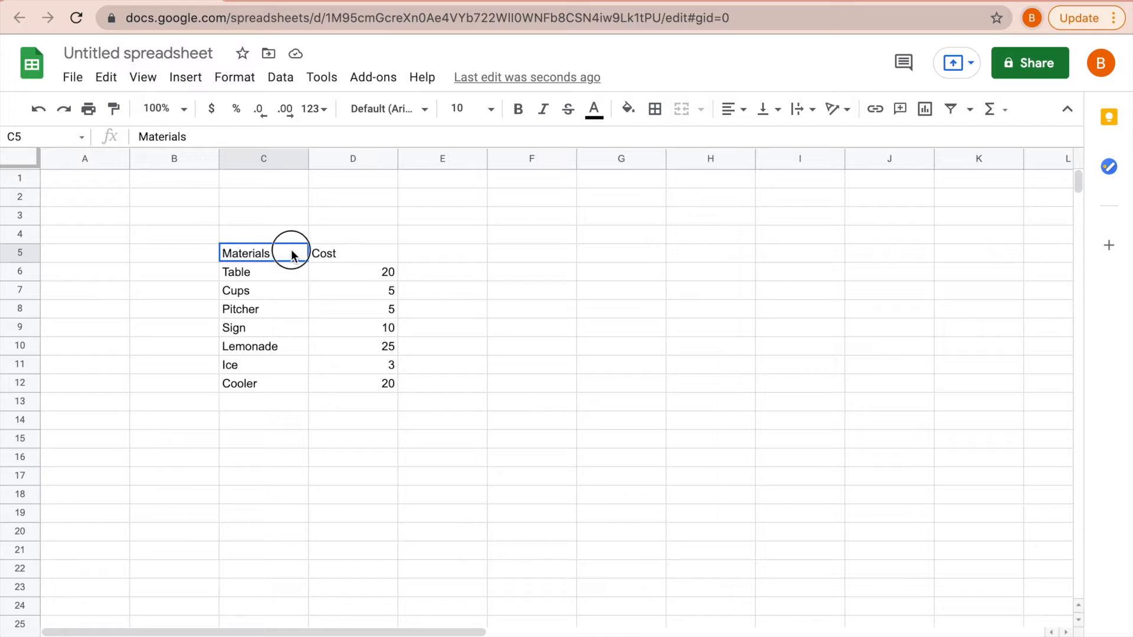
{"action": "mouse_move", "coordinate": [329, 254]}
{"action": "left_mouse_down"}
{"action": "mouse_move", "coordinate": [339, 255]}
{"action": "mouse_move", "coordinate": [272, 254]}
{"action": "mouse_move", "coordinate": [332, 255]}
{"action": "left_mouse_up"}
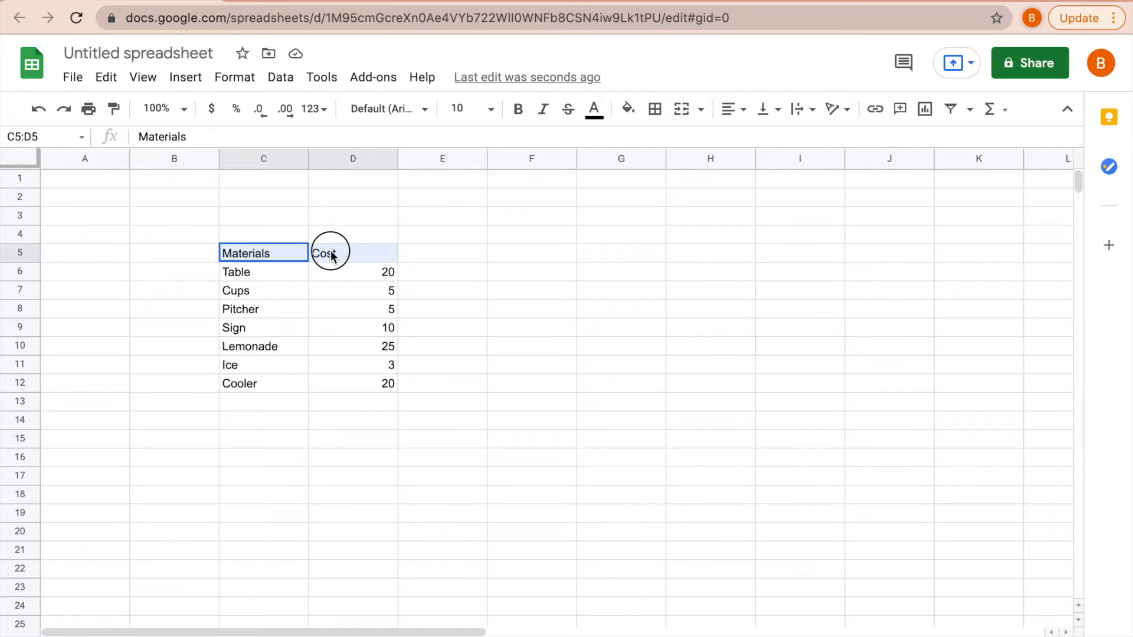
{"action": "left_click_drag", "start_coordinate": [331, 252], "coordinate": [331, 251]}
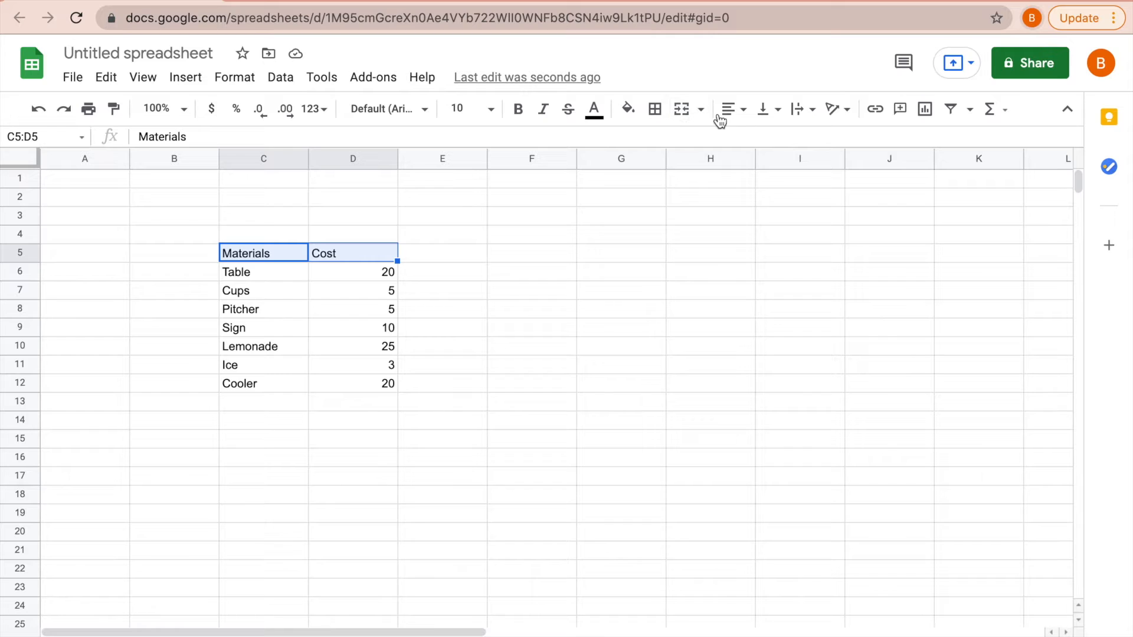
{"action": "left_click", "coordinate": [736, 120]}
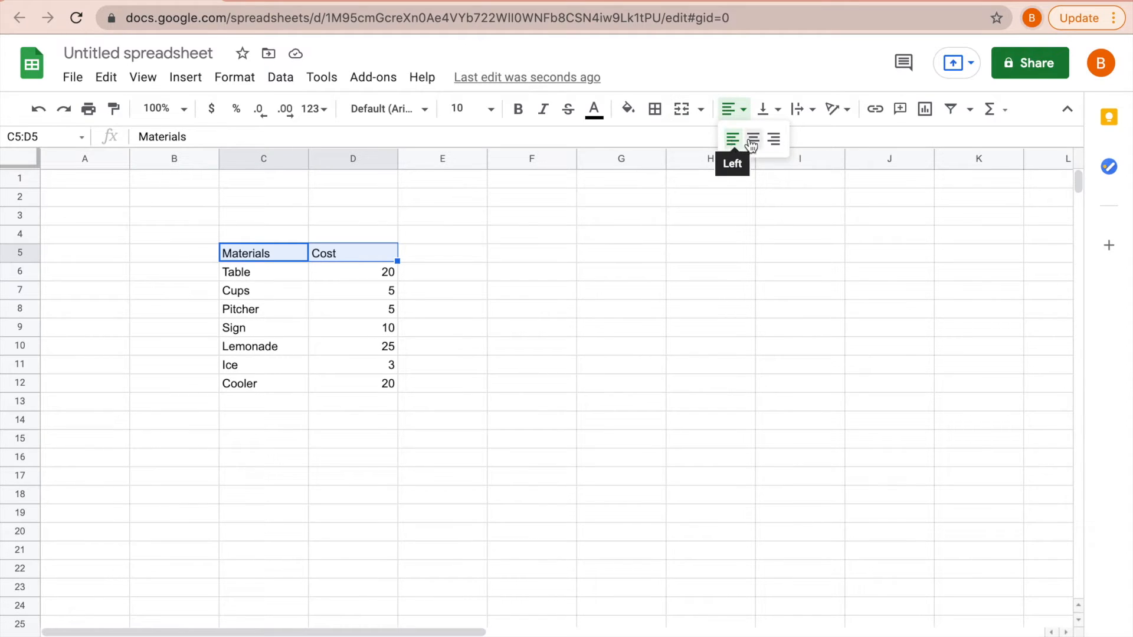
{"action": "left_click", "coordinate": [753, 142]}
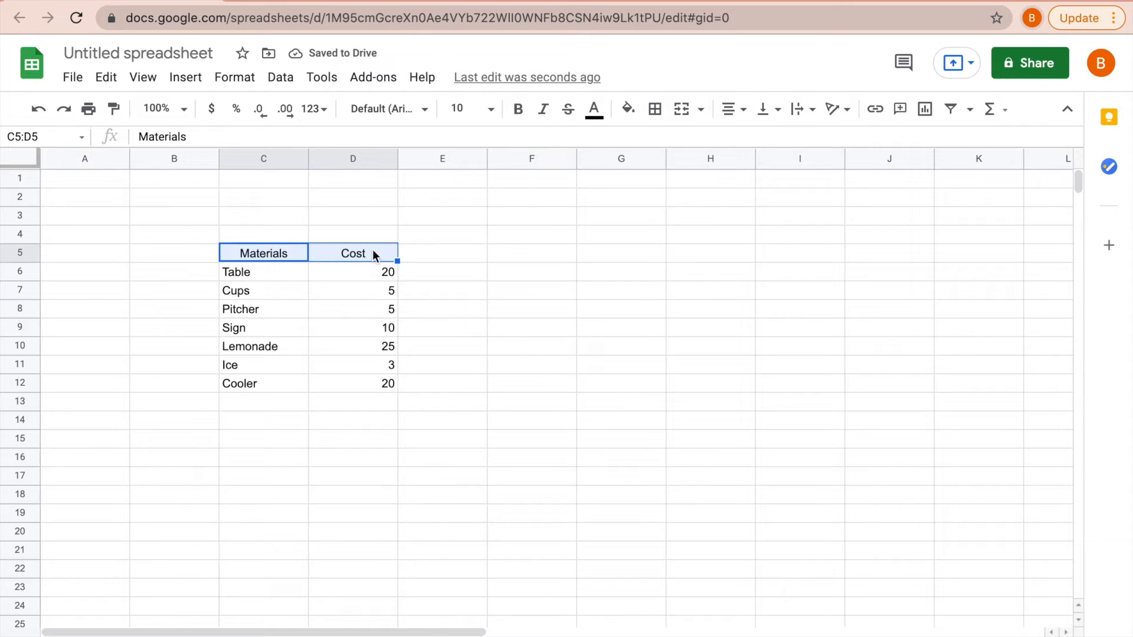
{"action": "left_click", "coordinate": [570, 362]}
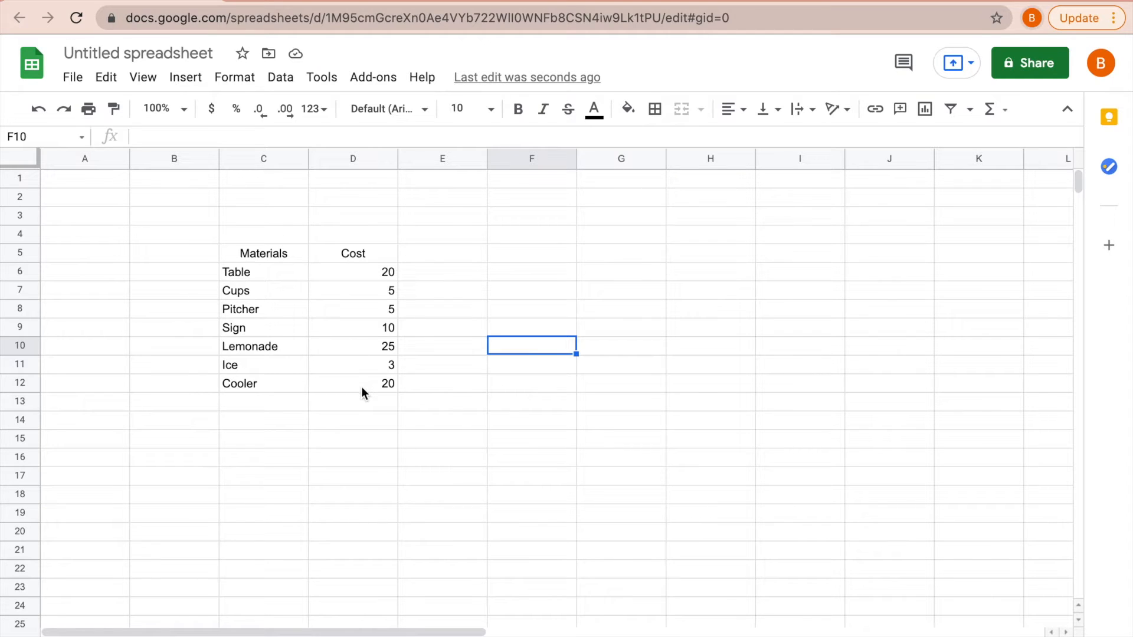
- Add a thick solid outer border around the whole table in C5:D12
{"action": "left_click", "coordinate": [236, 253]}
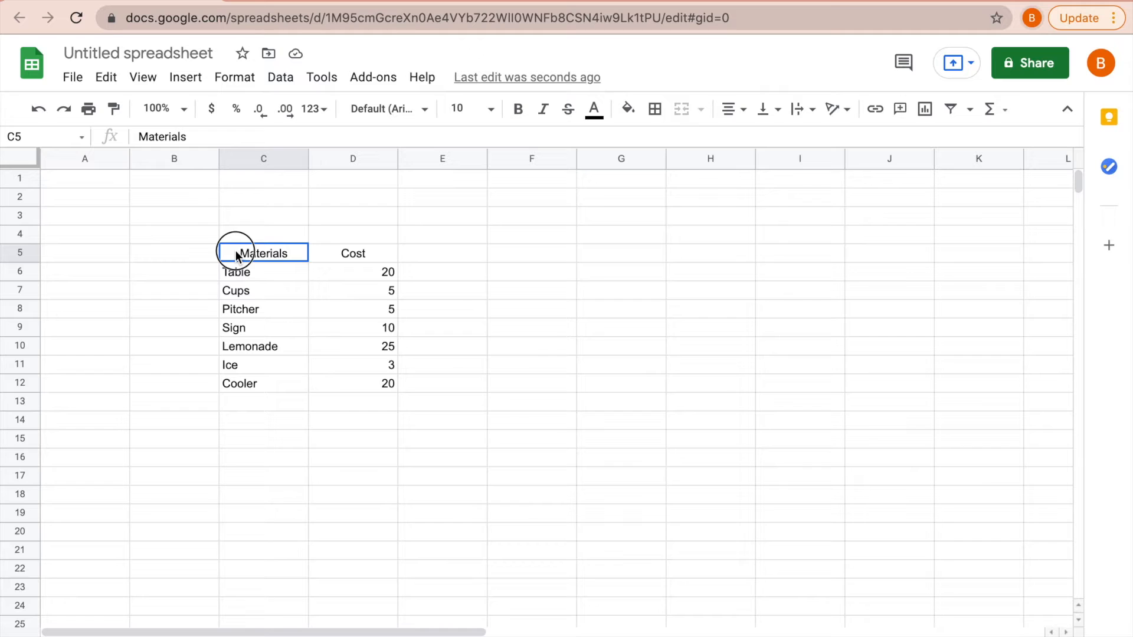
{"action": "left_click_drag", "start_coordinate": [236, 255], "coordinate": [354, 383]}
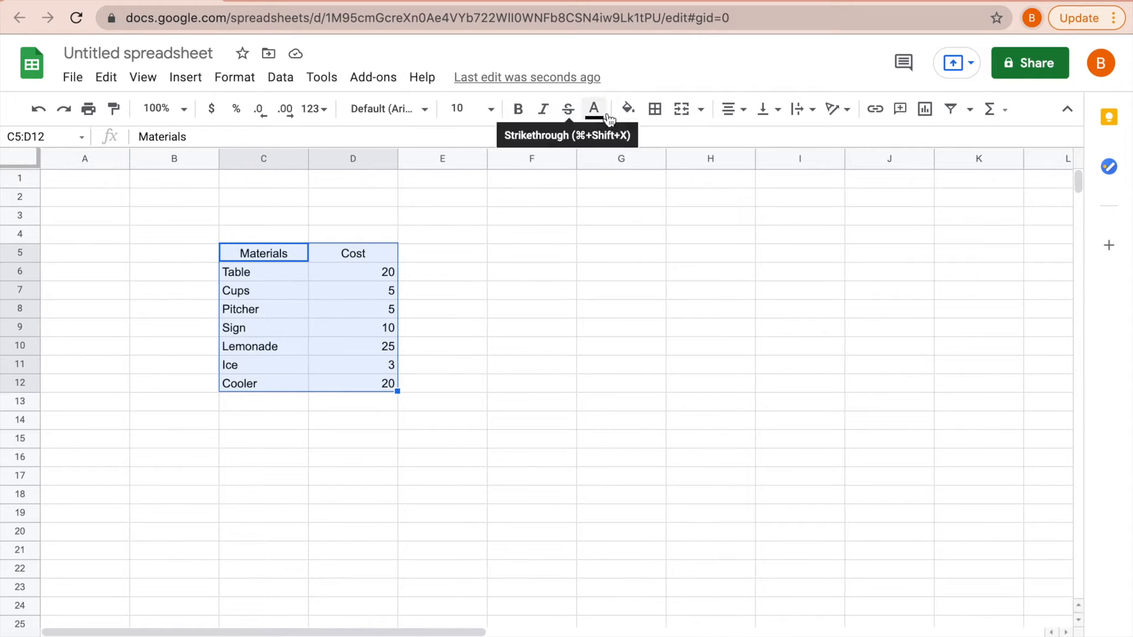
{"action": "left_click", "coordinate": [656, 111]}
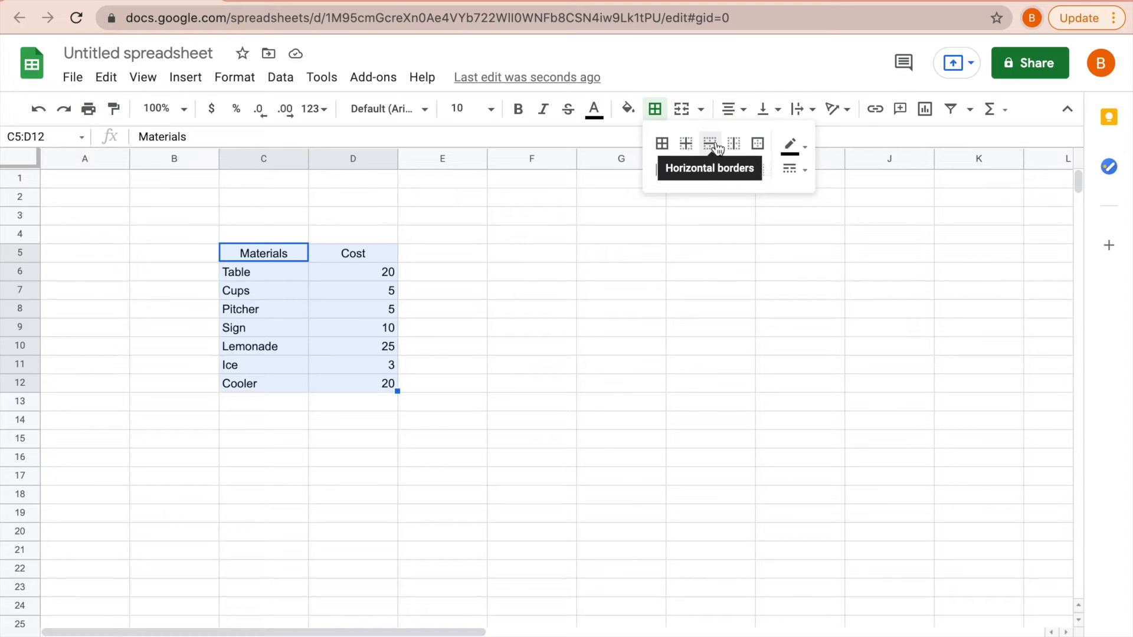
{"action": "left_click", "coordinate": [758, 146]}
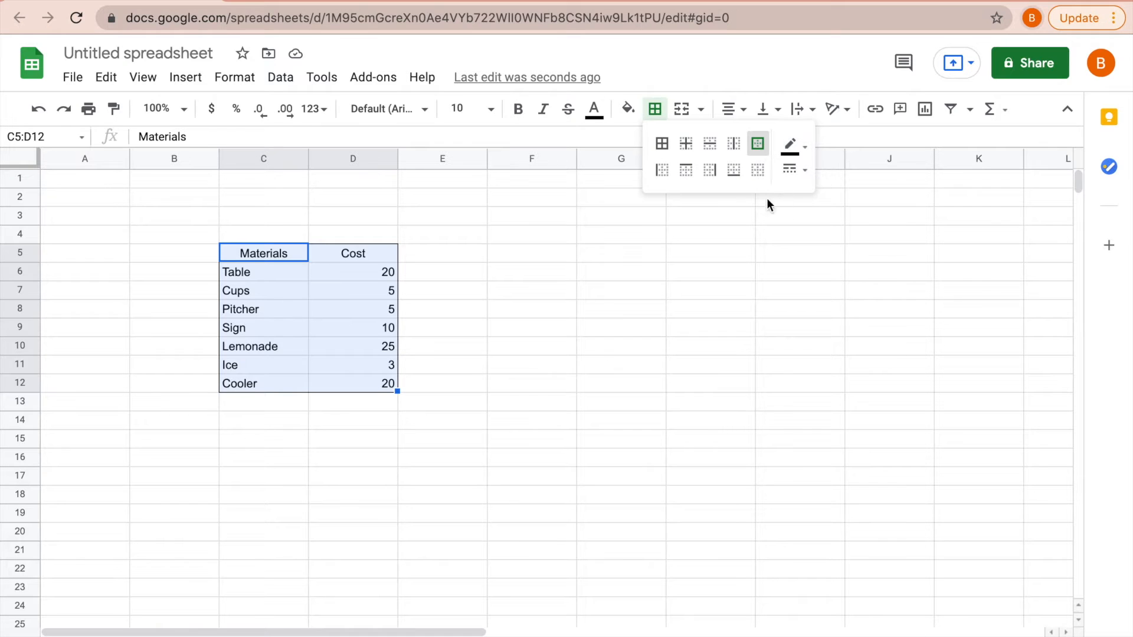
{"action": "left_click", "coordinate": [799, 171]}
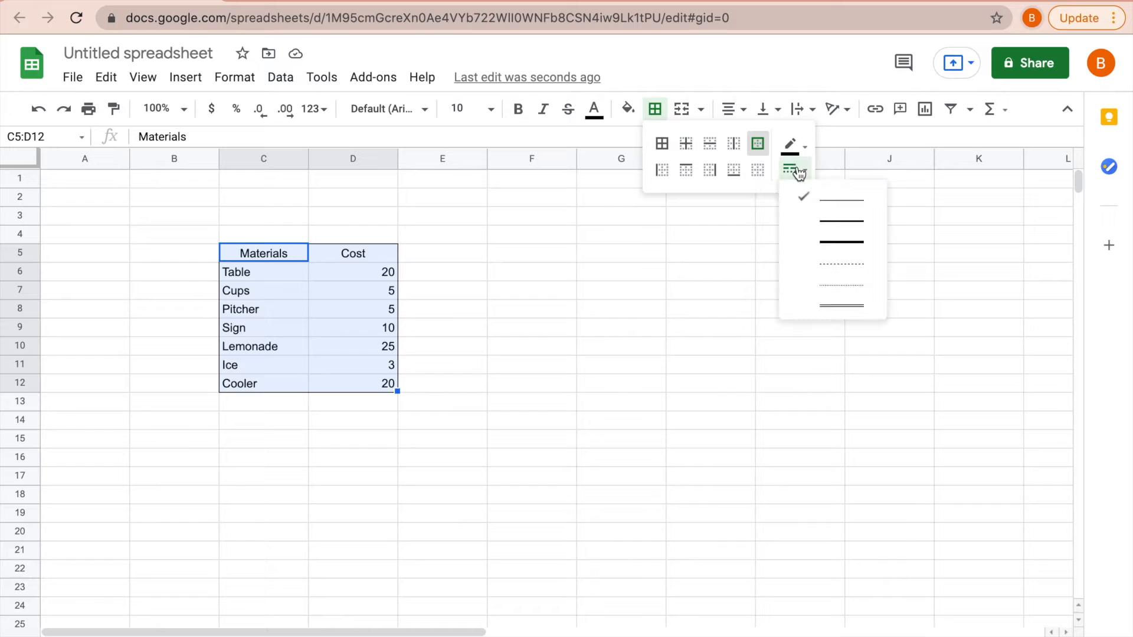
{"action": "left_click", "coordinate": [838, 242]}
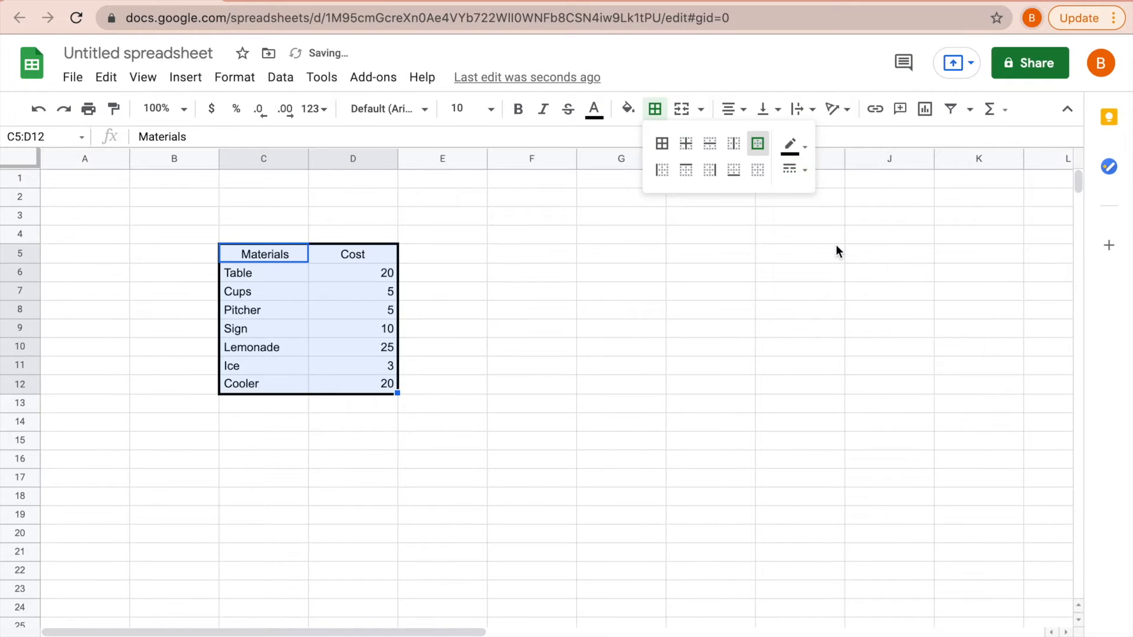
{"action": "left_click", "coordinate": [512, 371]}
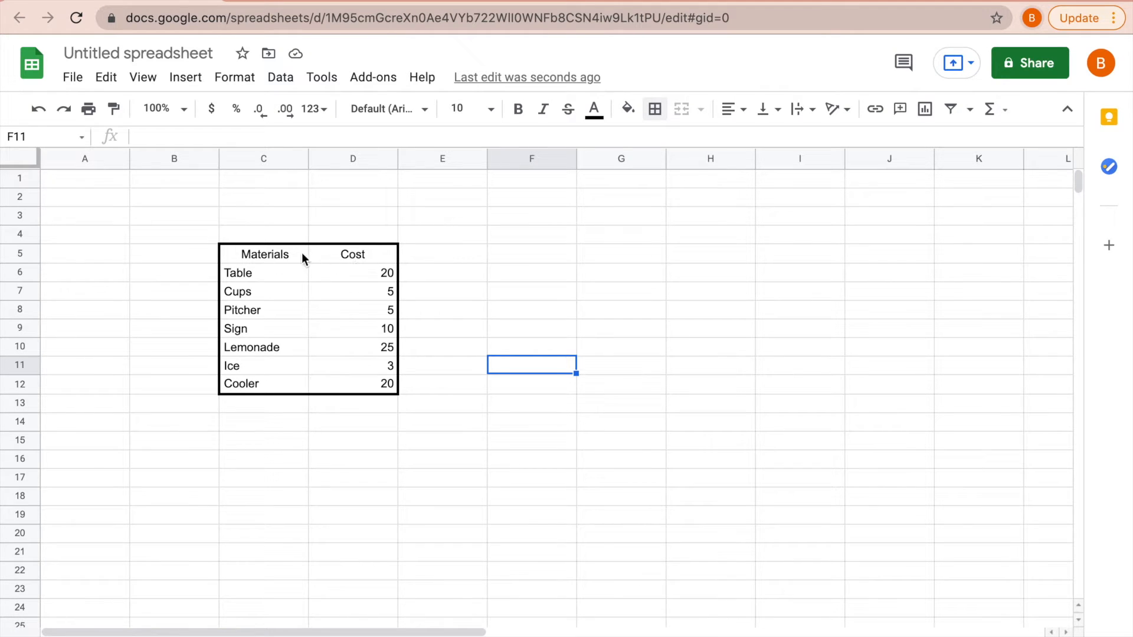
- Apply all borders in the thick solid line style to the Materials and Cost headings in C5:D5
{"action": "left_click", "coordinate": [362, 257]}
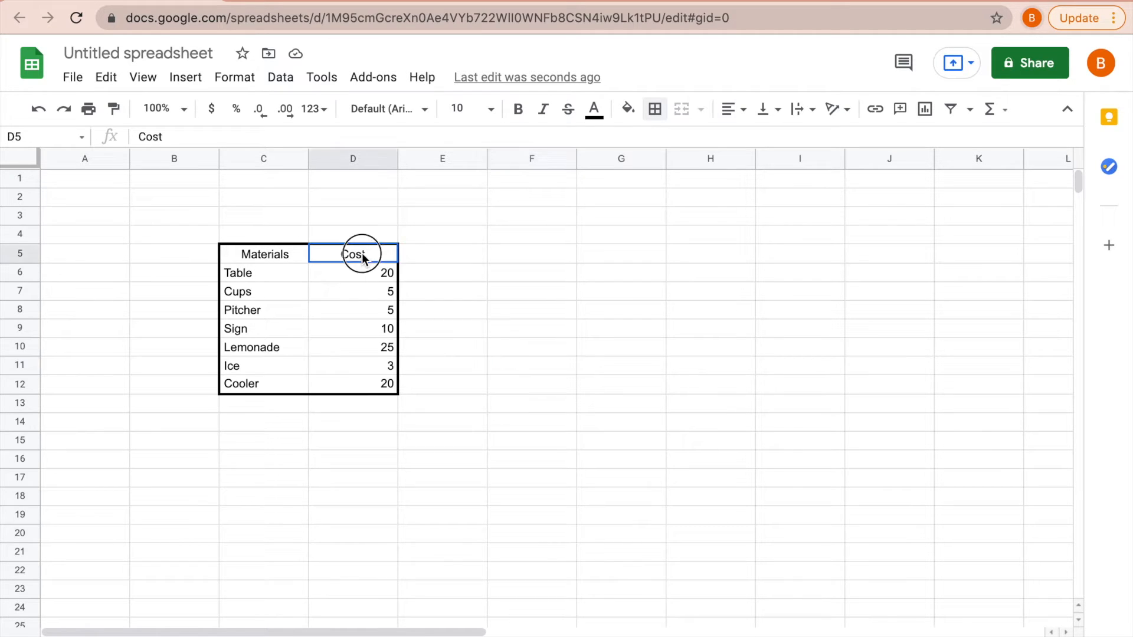
{"action": "left_click_drag", "start_coordinate": [362, 257], "coordinate": [289, 261]}
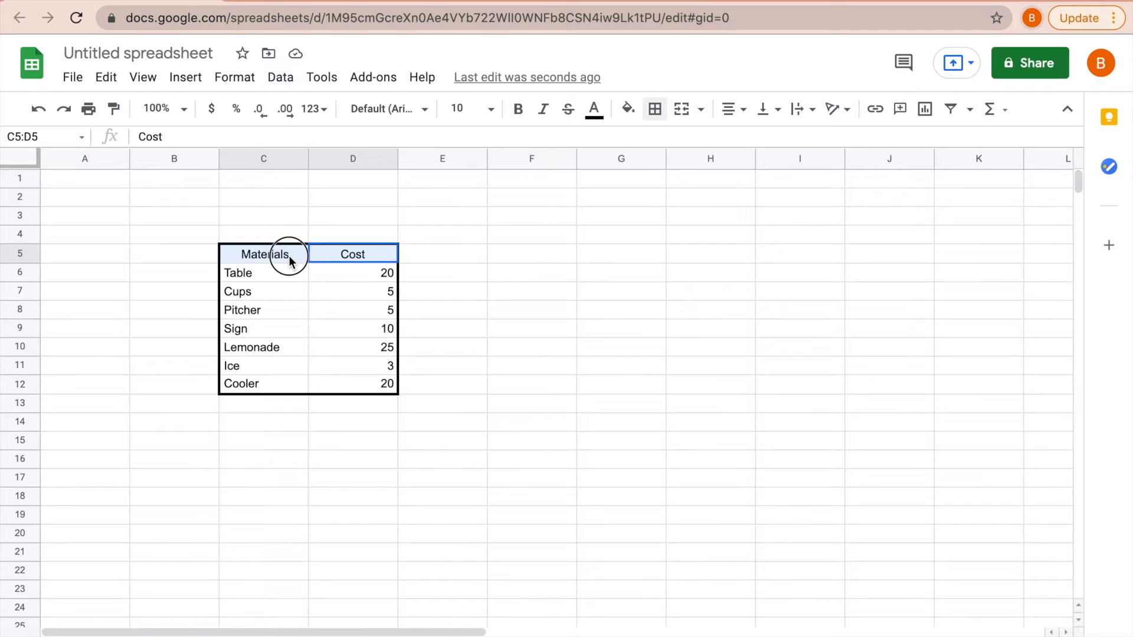
{"action": "left_click_drag", "start_coordinate": [289, 260], "coordinate": [289, 259]}
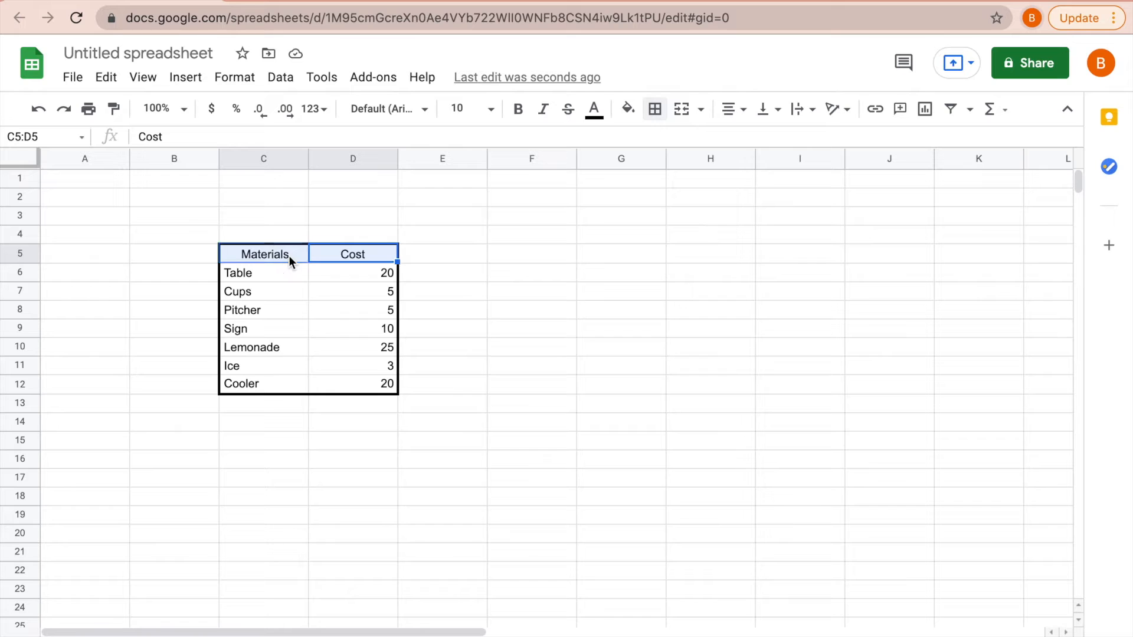
{"action": "left_click", "coordinate": [655, 110]}
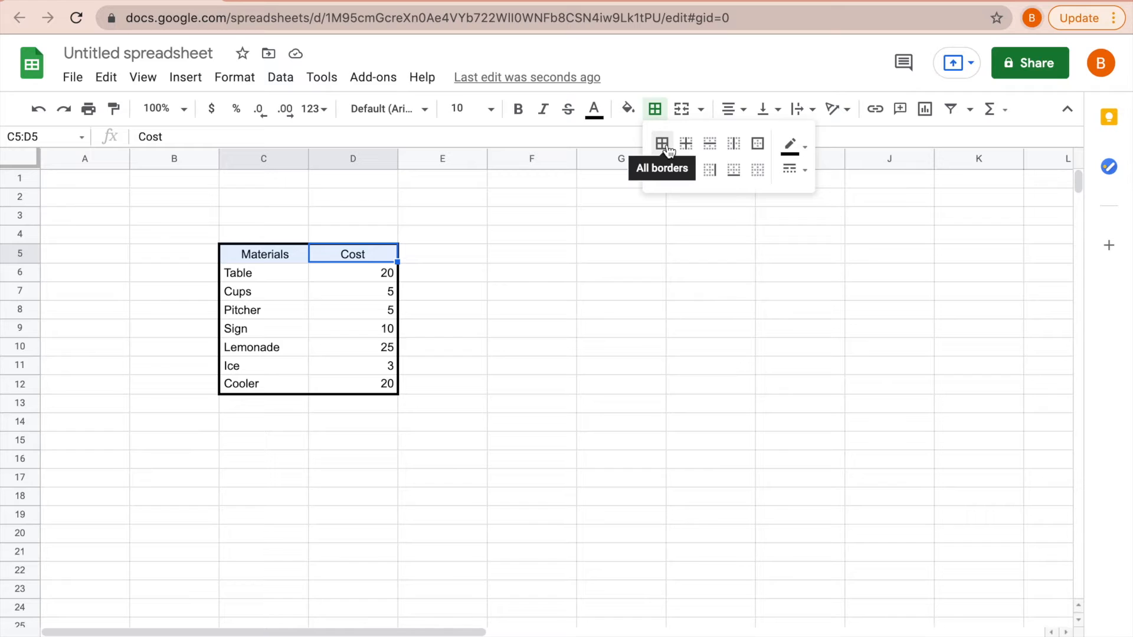
{"action": "left_click", "coordinate": [662, 143]}
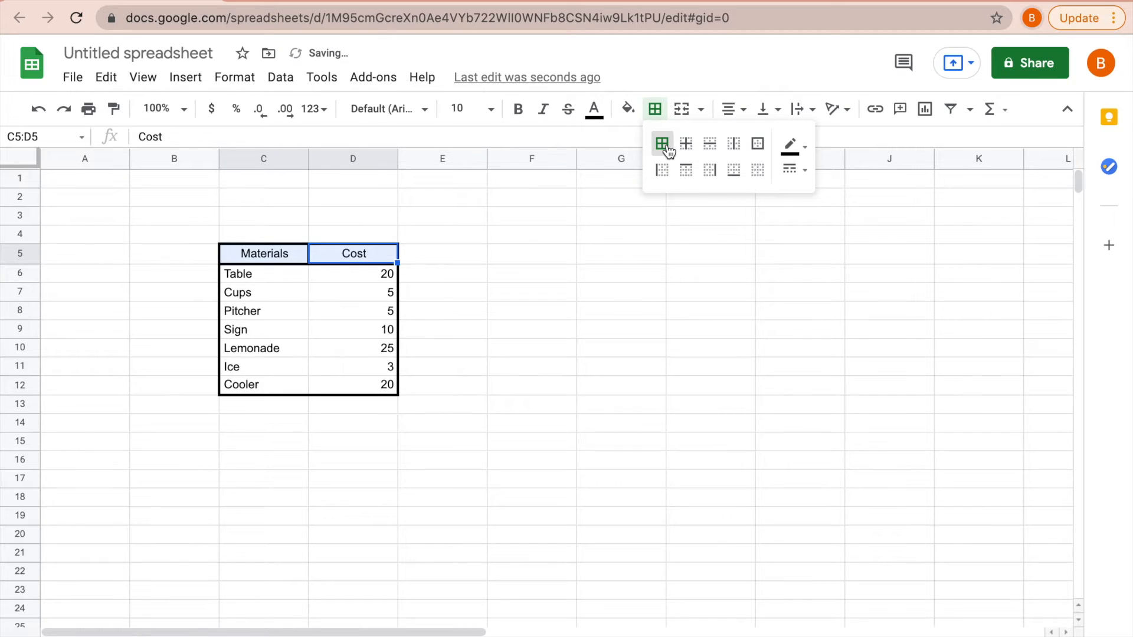
{"action": "left_click", "coordinate": [797, 171]}
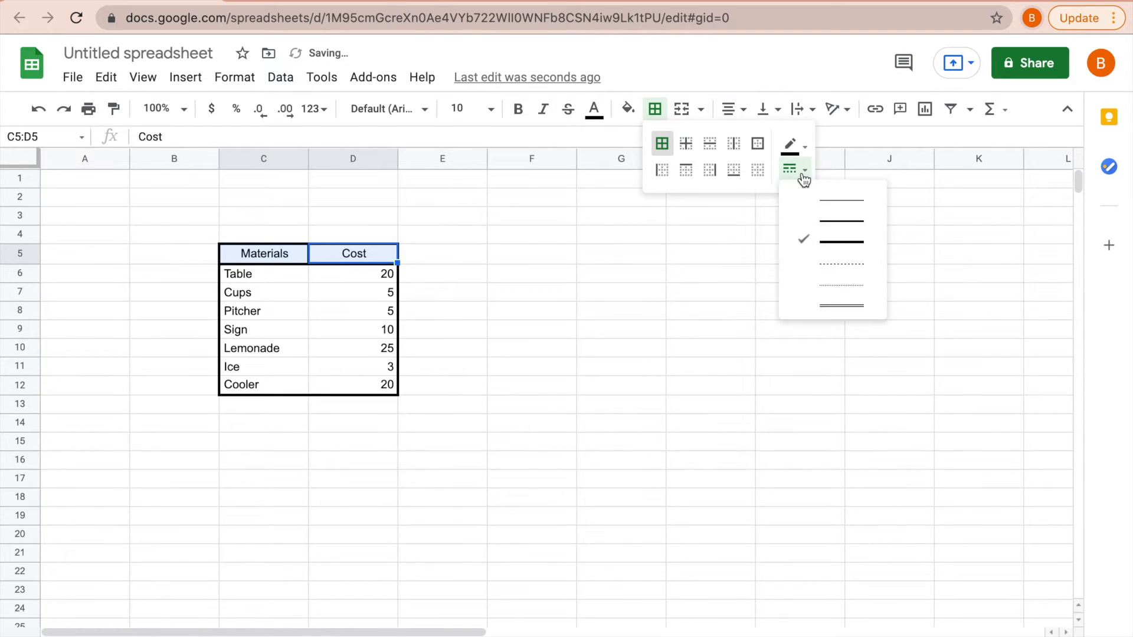
{"action": "left_click", "coordinate": [837, 243]}
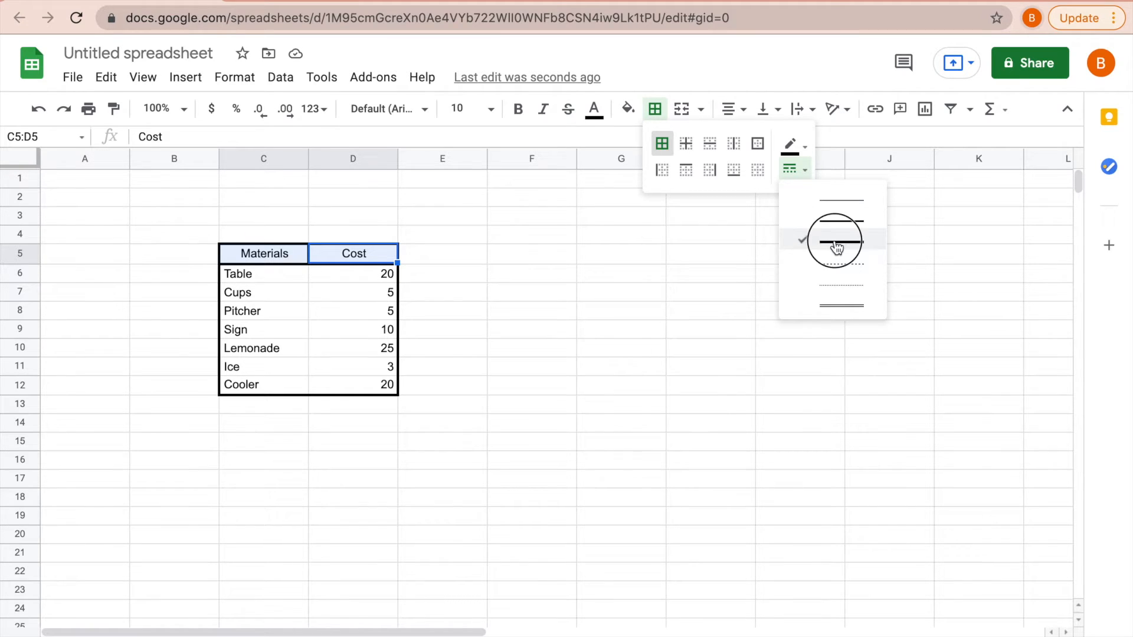
{"action": "left_click", "coordinate": [501, 356]}
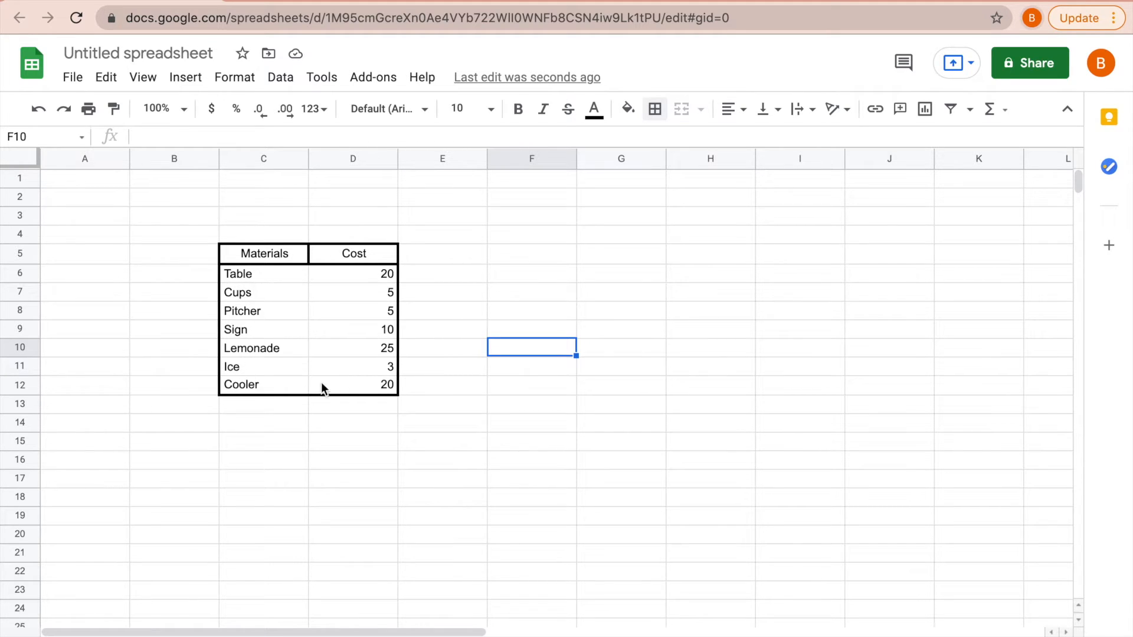
- Center the item names and costs in C6:D12 horizontally
{"action": "left_click", "coordinate": [260, 275]}
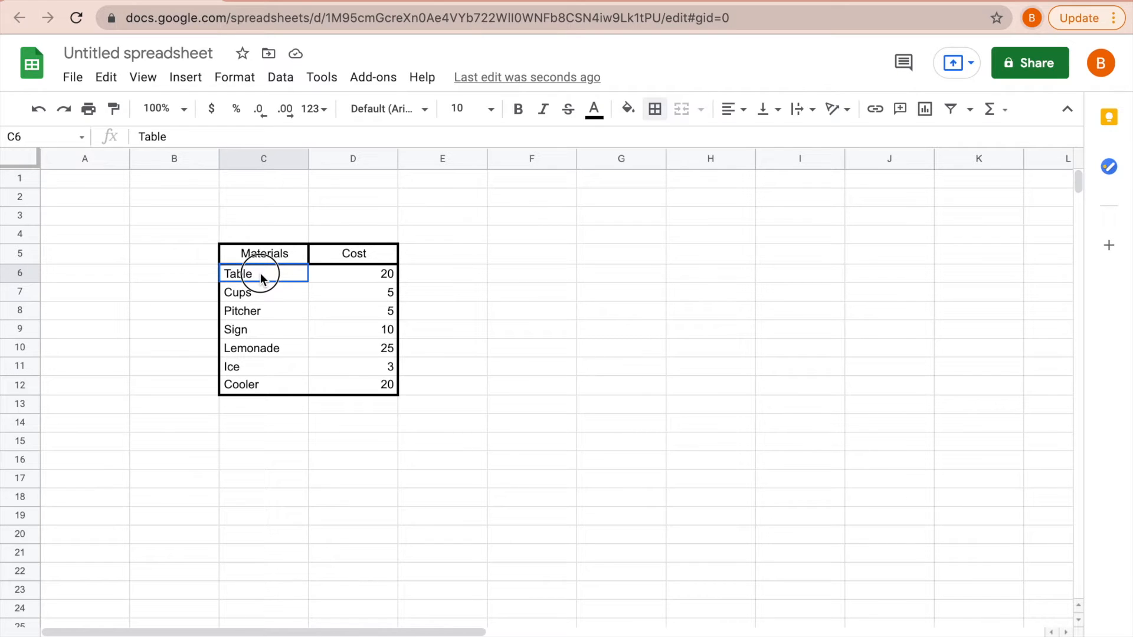
{"action": "left_click_drag", "start_coordinate": [260, 275], "coordinate": [338, 385]}
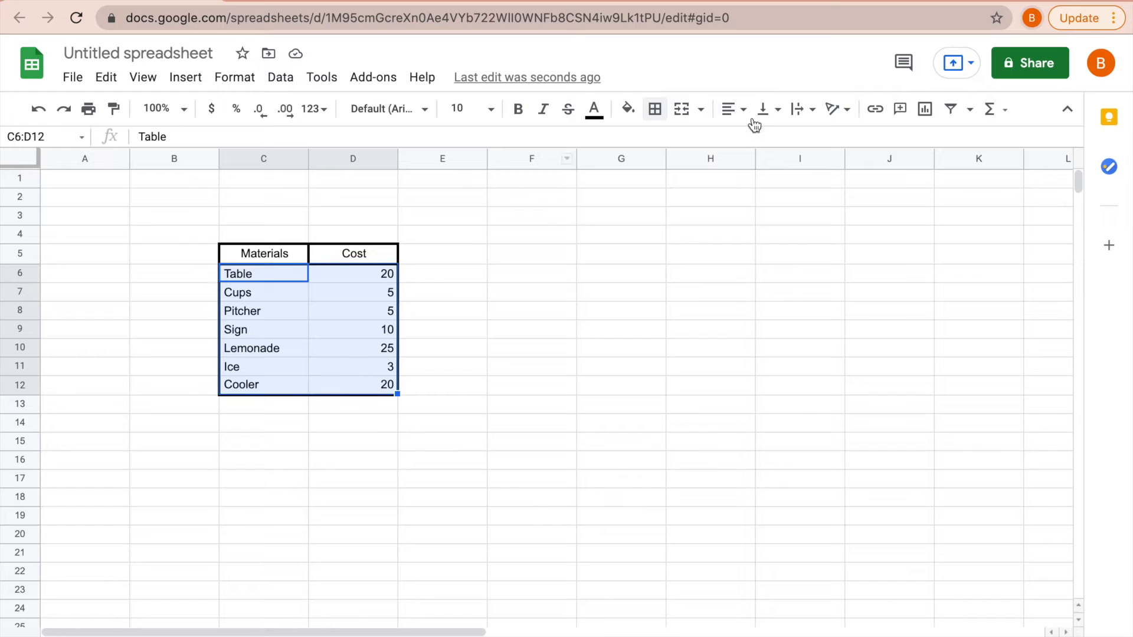
{"action": "left_click", "coordinate": [736, 112]}
{"action": "left_click", "coordinate": [750, 140]}
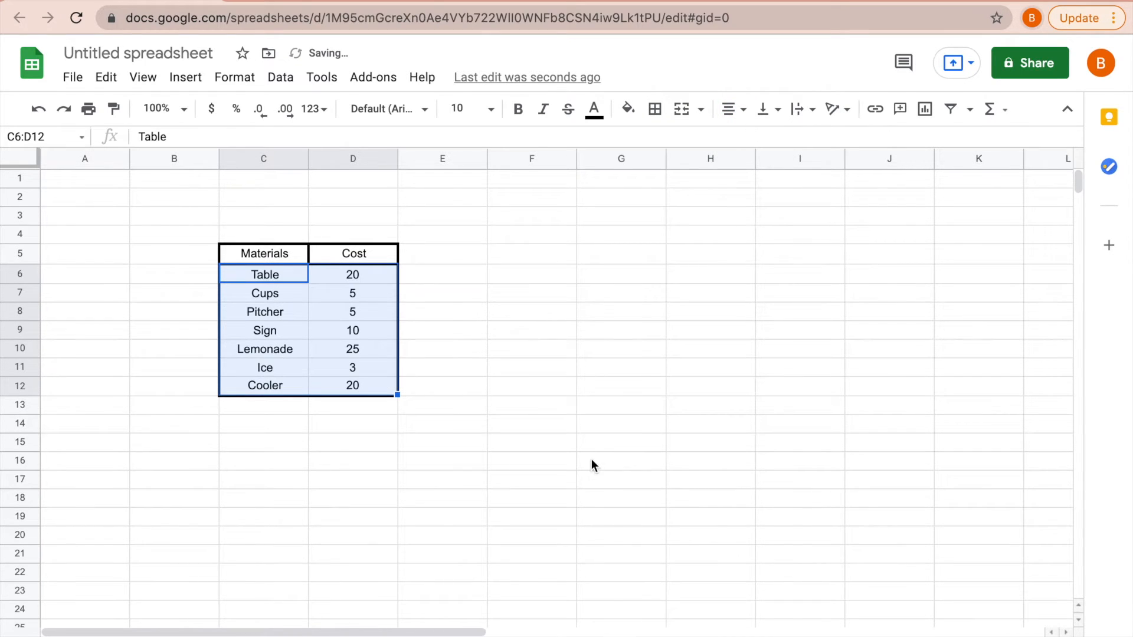
{"action": "left_click", "coordinate": [545, 453]}
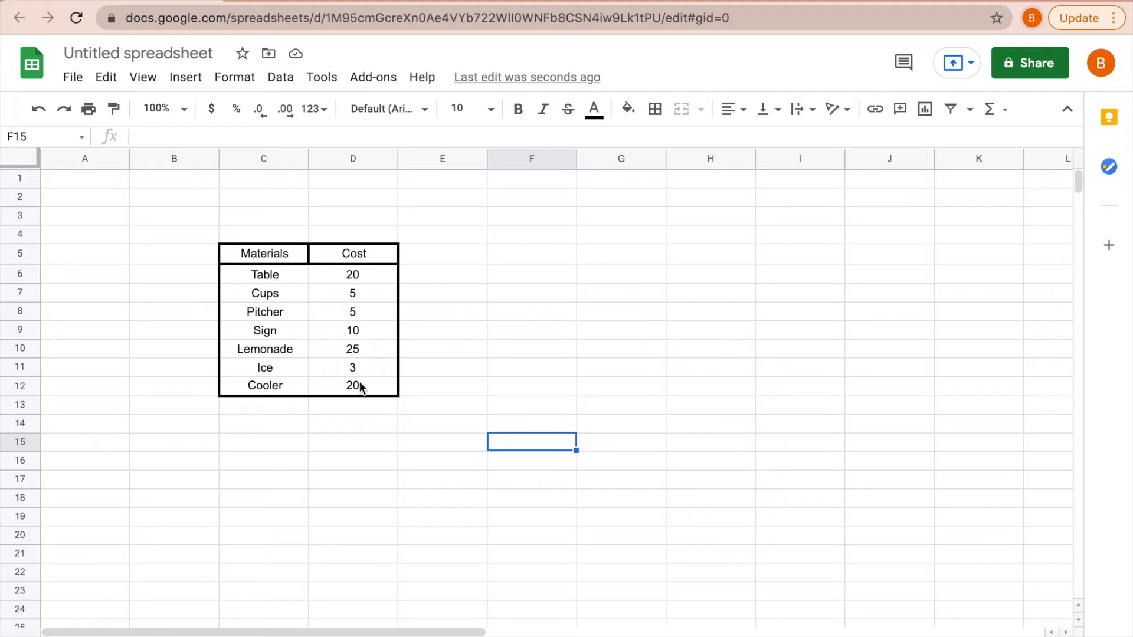
- Left-align the item names from Table to Cooler in C6:C12
{"action": "left_click", "coordinate": [269, 276]}
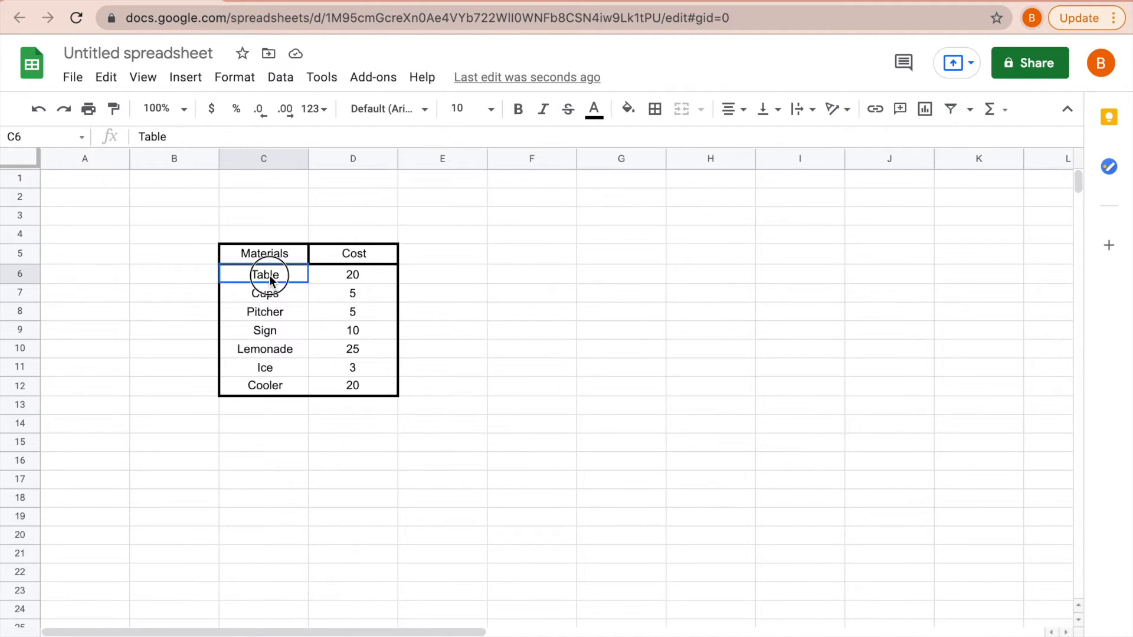
{"action": "left_click_drag", "start_coordinate": [270, 278], "coordinate": [268, 384]}
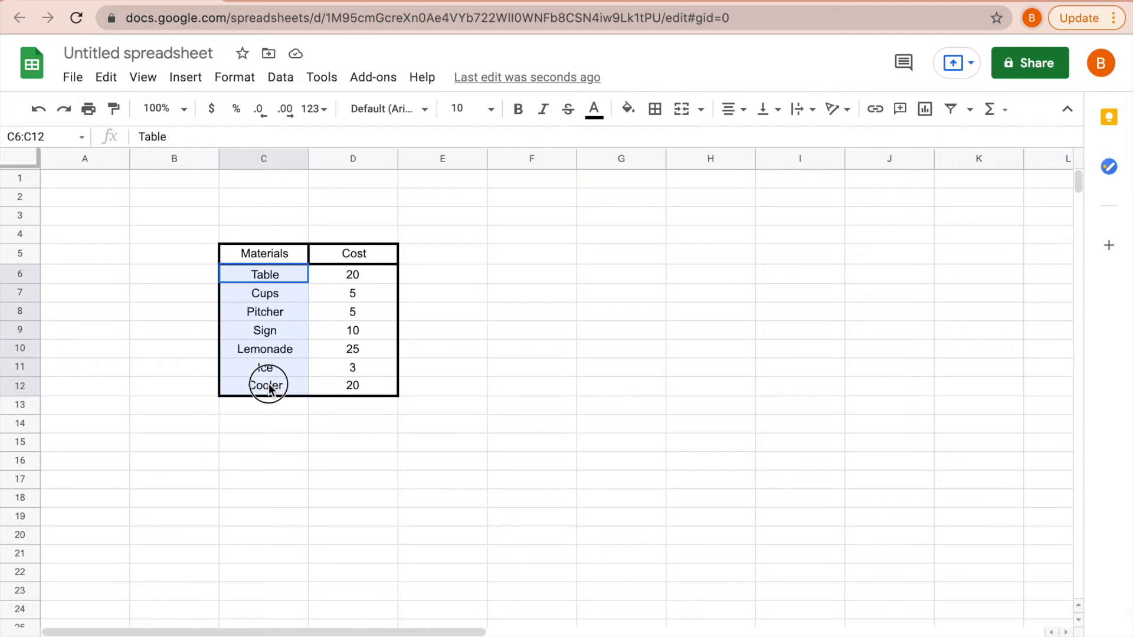
{"action": "left_click", "coordinate": [726, 114]}
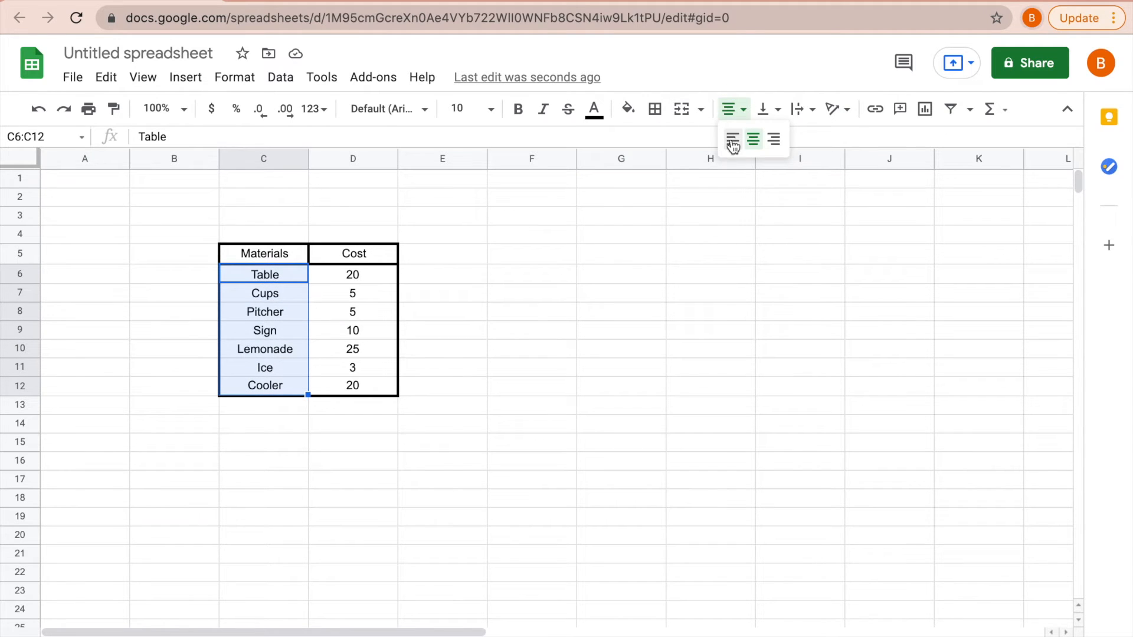
{"action": "left_click", "coordinate": [733, 144]}
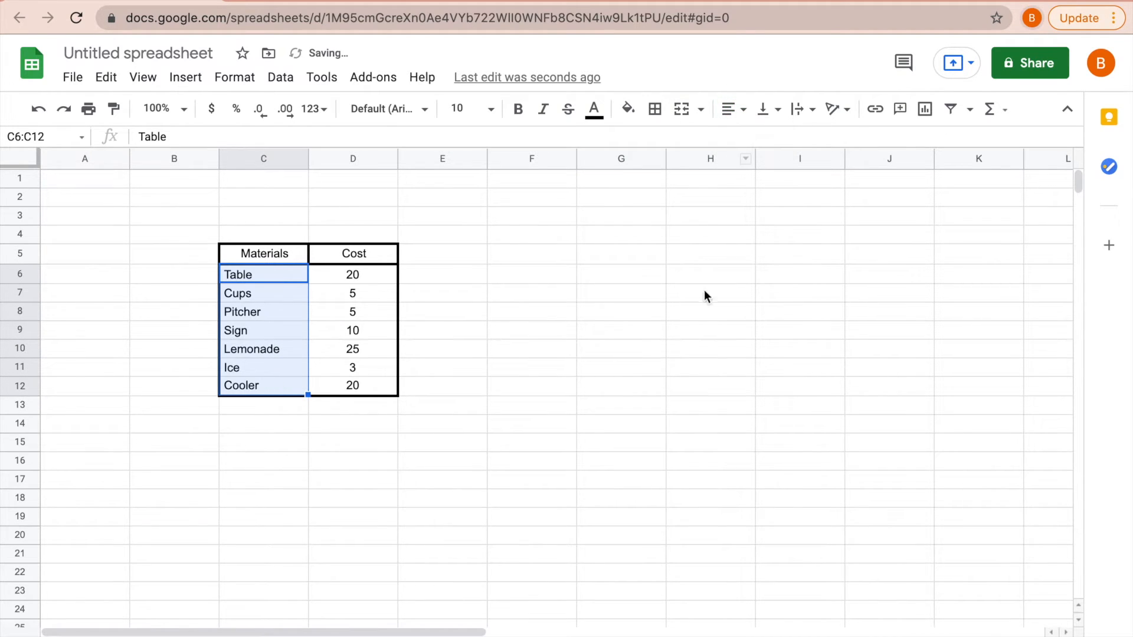
{"action": "left_click", "coordinate": [656, 381]}
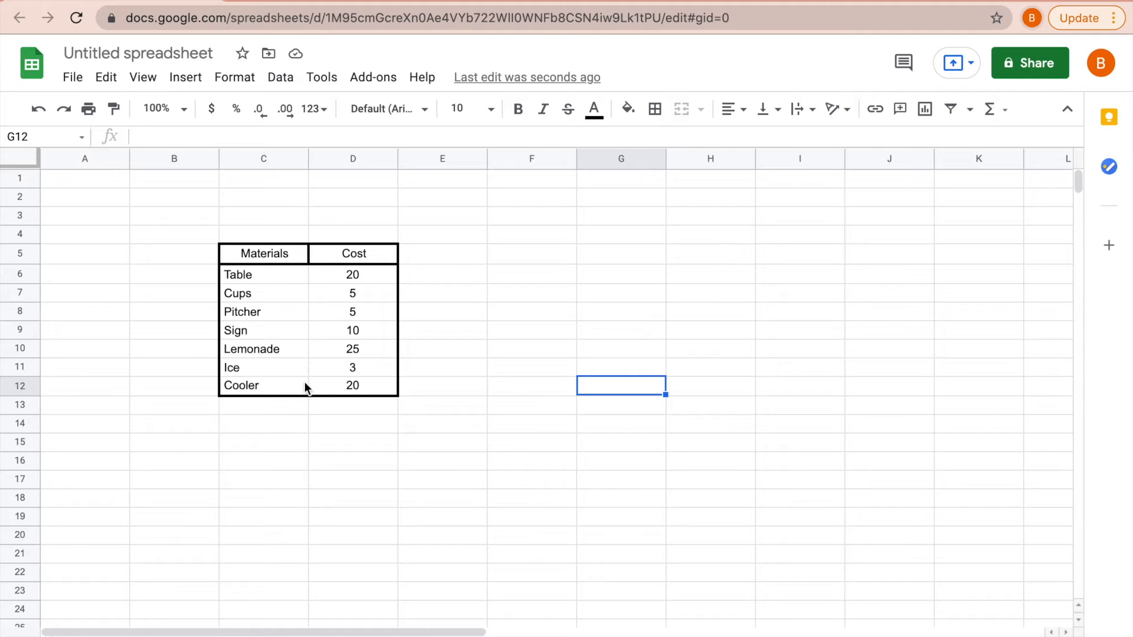
- Add a right border in the medium solid line style to the item names in C6:C12
{"action": "left_click", "coordinate": [279, 278]}
{"action": "left_click_drag", "start_coordinate": [279, 279], "coordinate": [274, 391]}
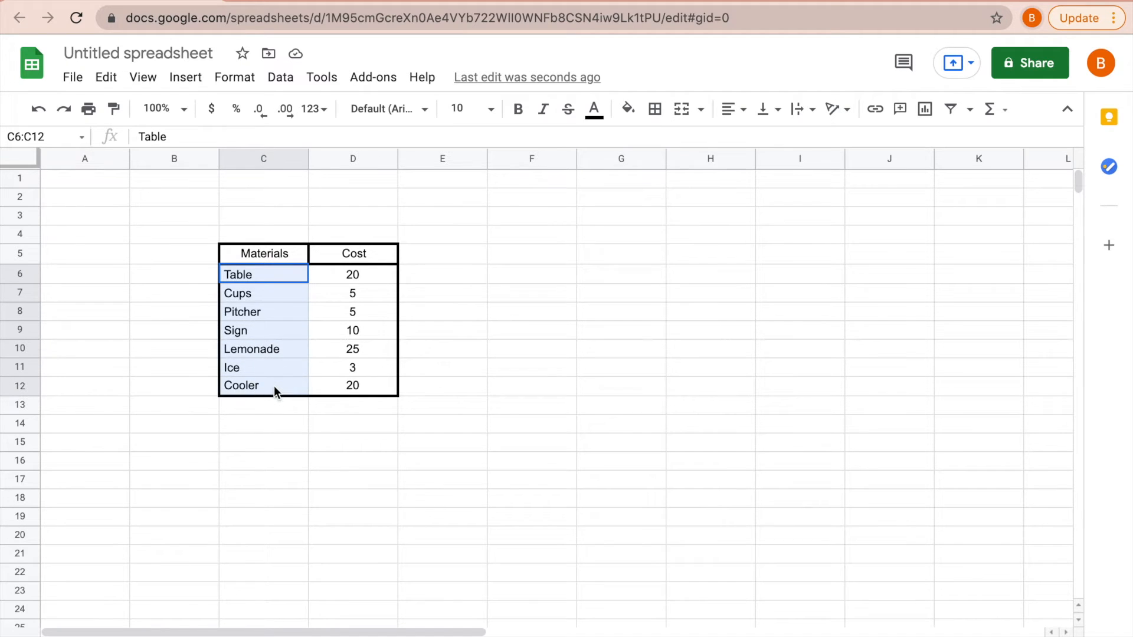
{"action": "left_click", "coordinate": [655, 110]}
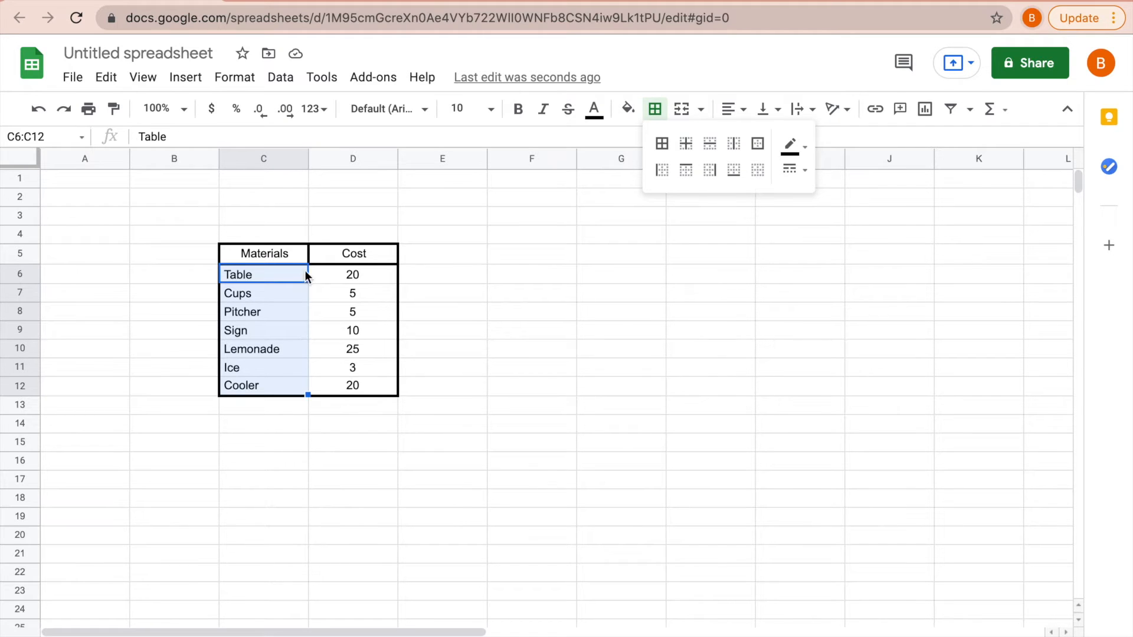
{"action": "left_click", "coordinate": [711, 176]}
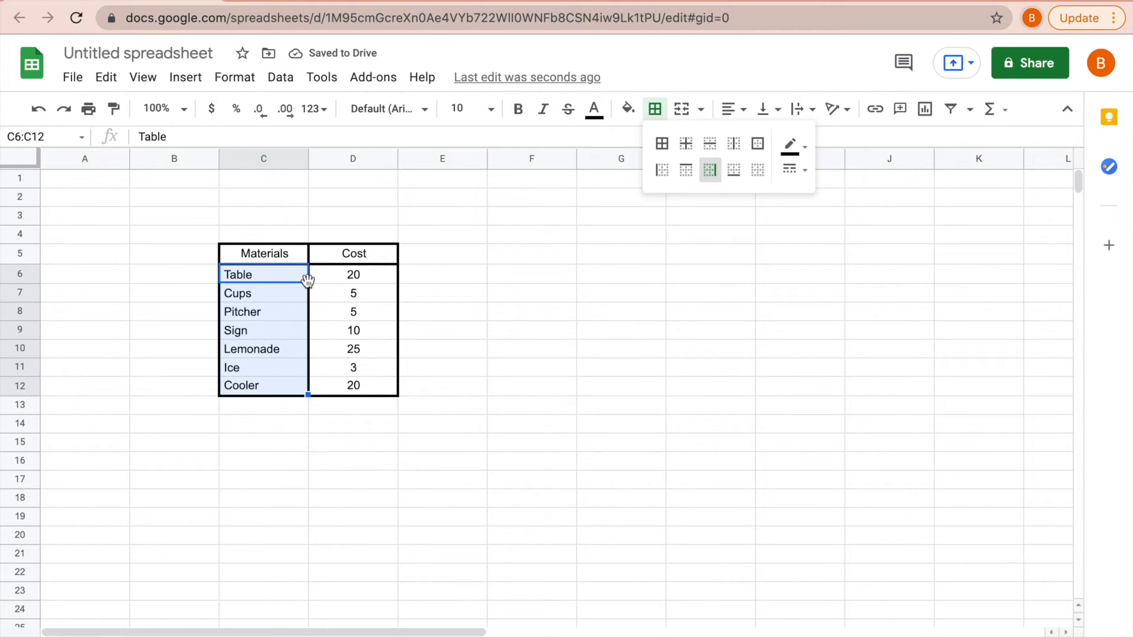
{"action": "left_click", "coordinate": [793, 177]}
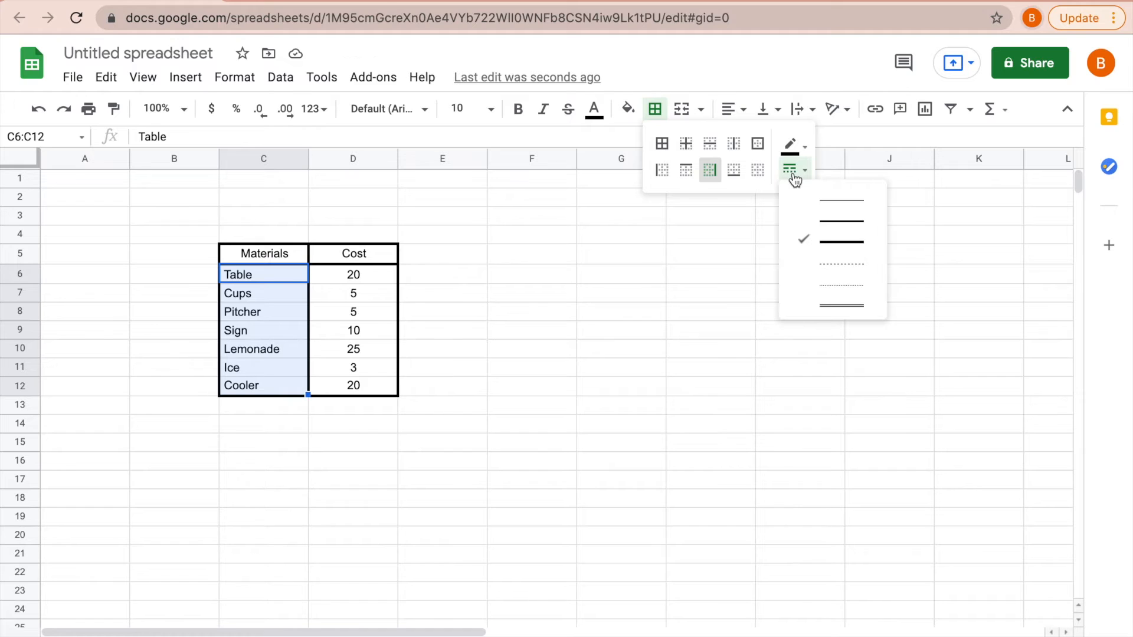
{"action": "left_click", "coordinate": [846, 223]}
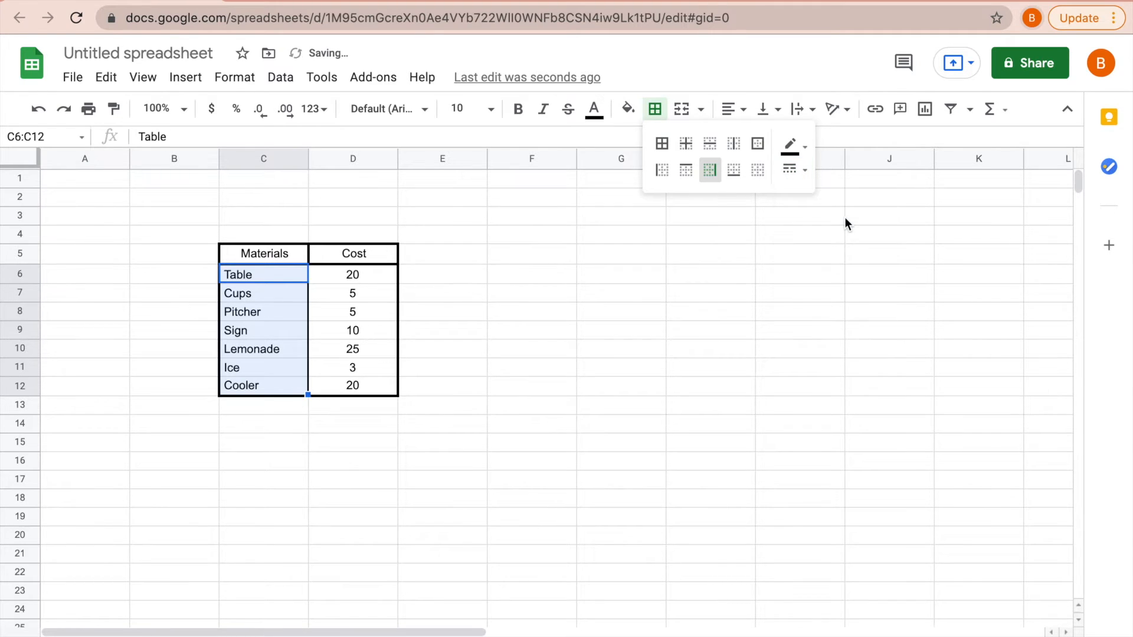
{"action": "left_click", "coordinate": [519, 349]}
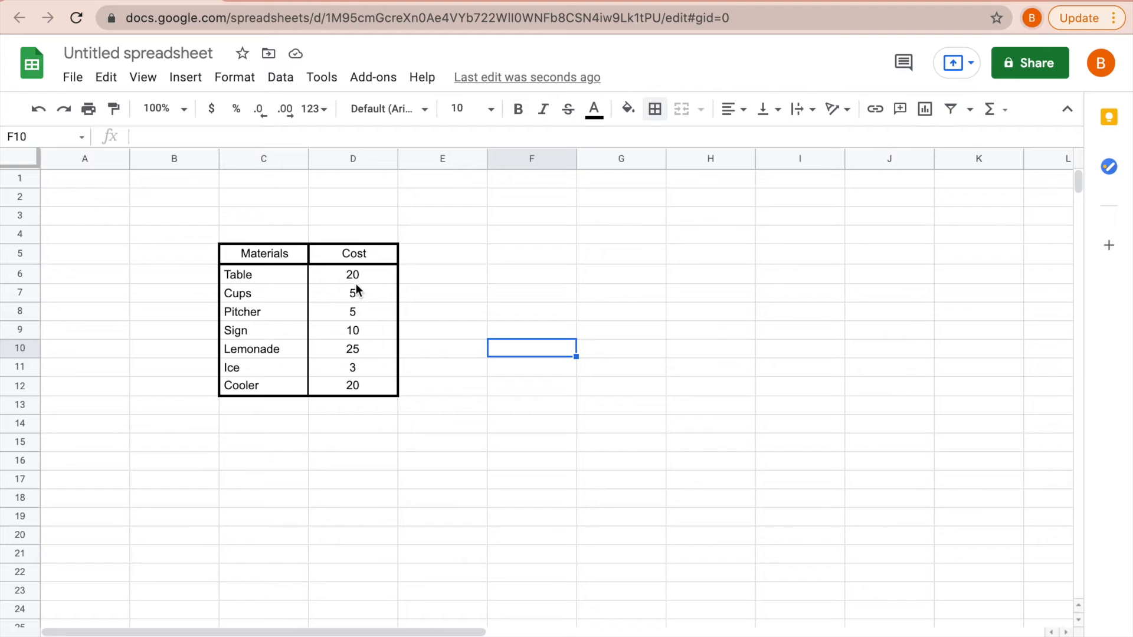
- Format the costs in D6:D12 as dollar currency
{"action": "left_click_drag", "start_coordinate": [368, 277], "coordinate": [362, 382]}
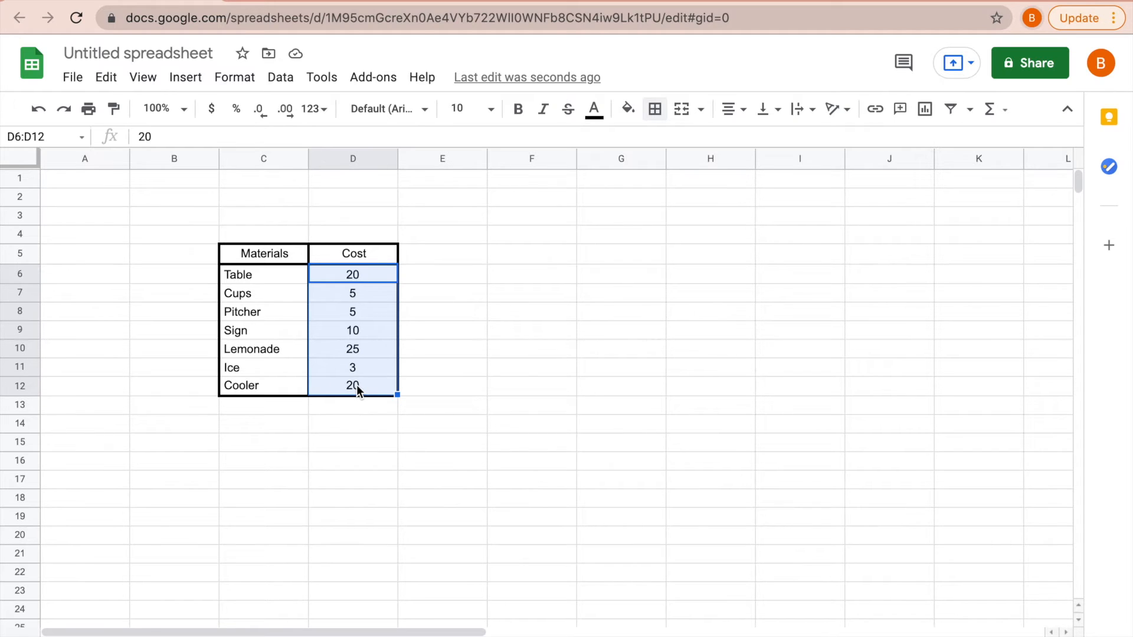
{"action": "left_click", "coordinate": [214, 110]}
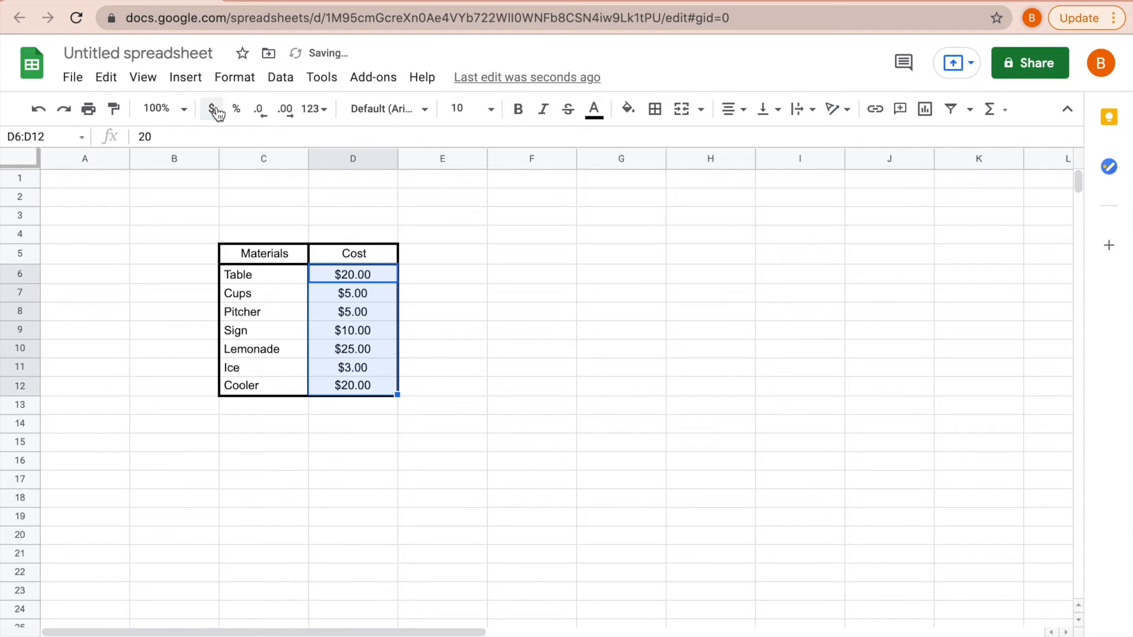
{"action": "left_click", "coordinate": [483, 406]}
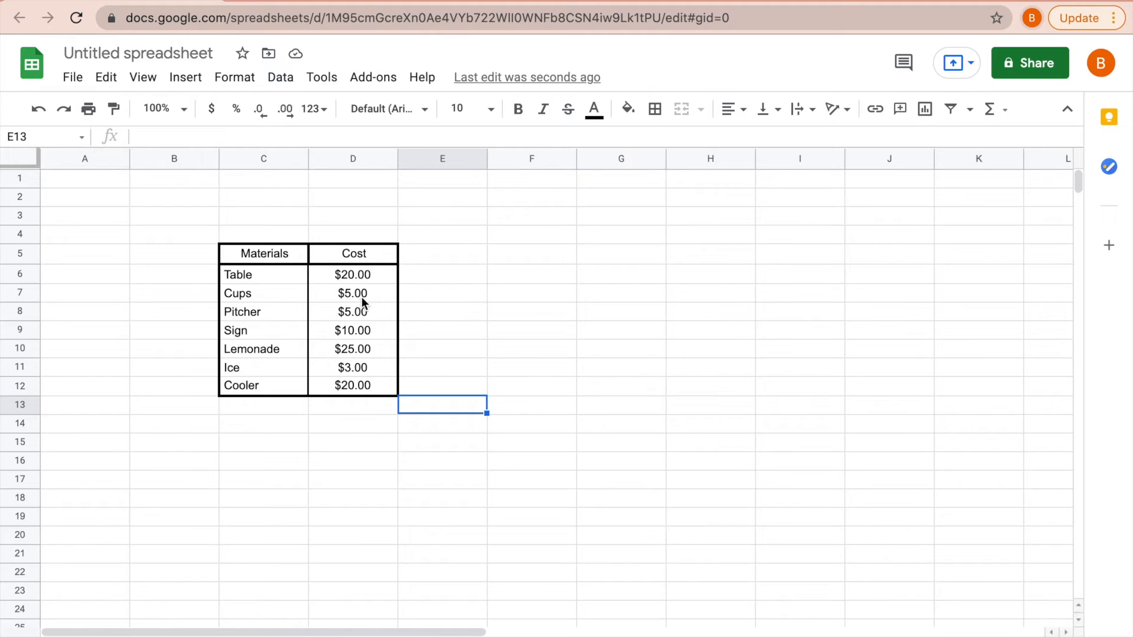
{"action": "left_click", "coordinate": [451, 348]}
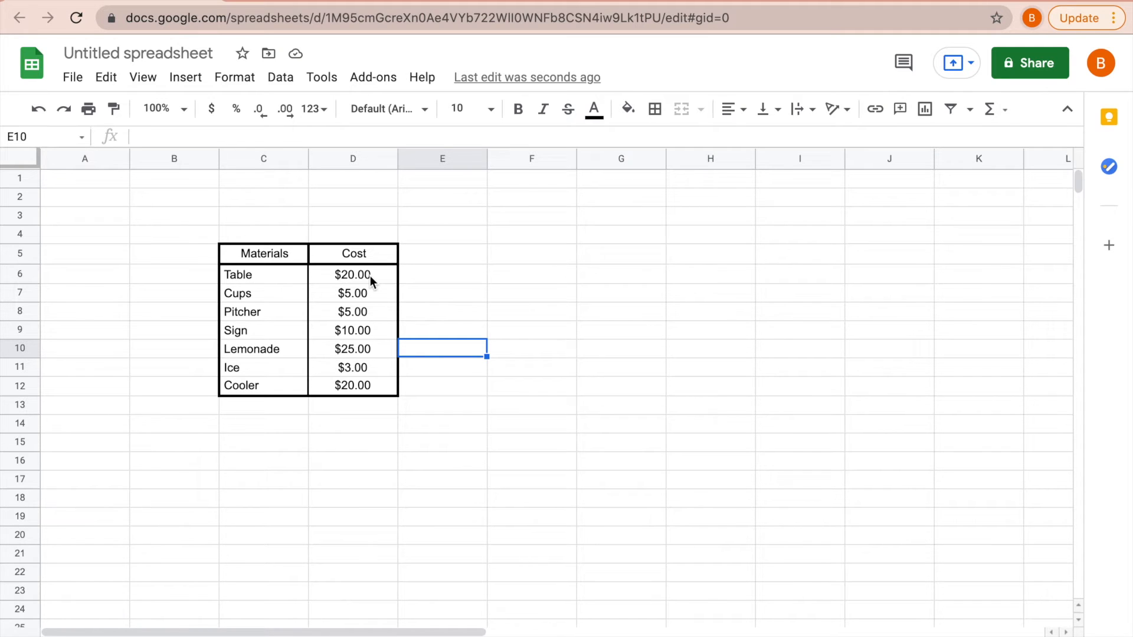
- Reduce the costs in D6:D12 to whole dollars with no decimal places
{"action": "left_click_drag", "start_coordinate": [370, 275], "coordinate": [362, 387]}
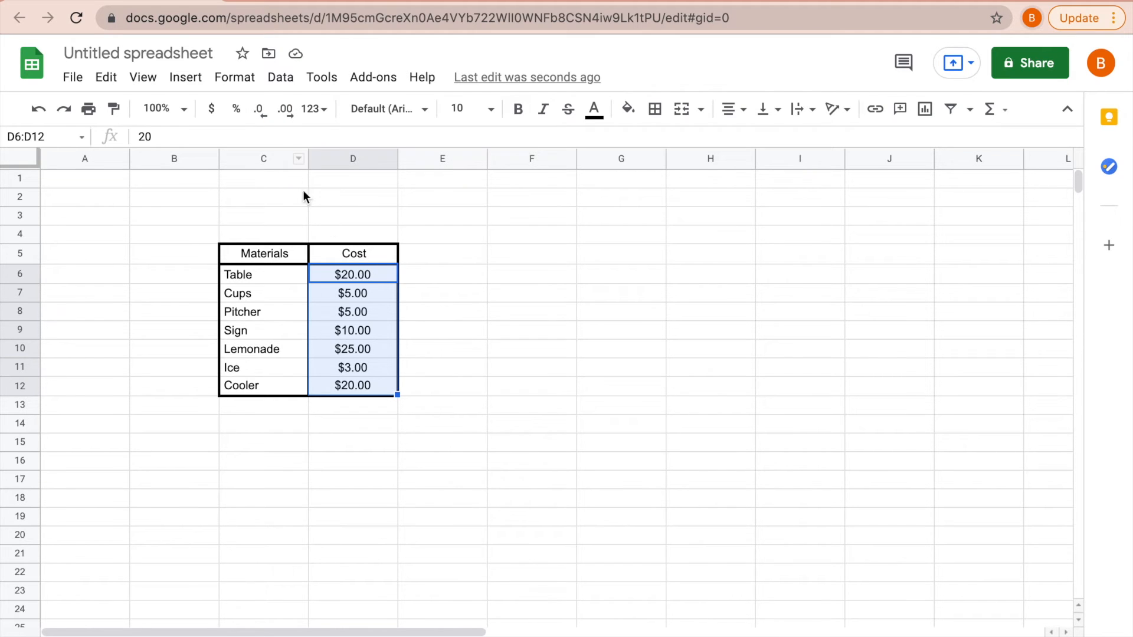
{"action": "left_click", "coordinate": [260, 112]}
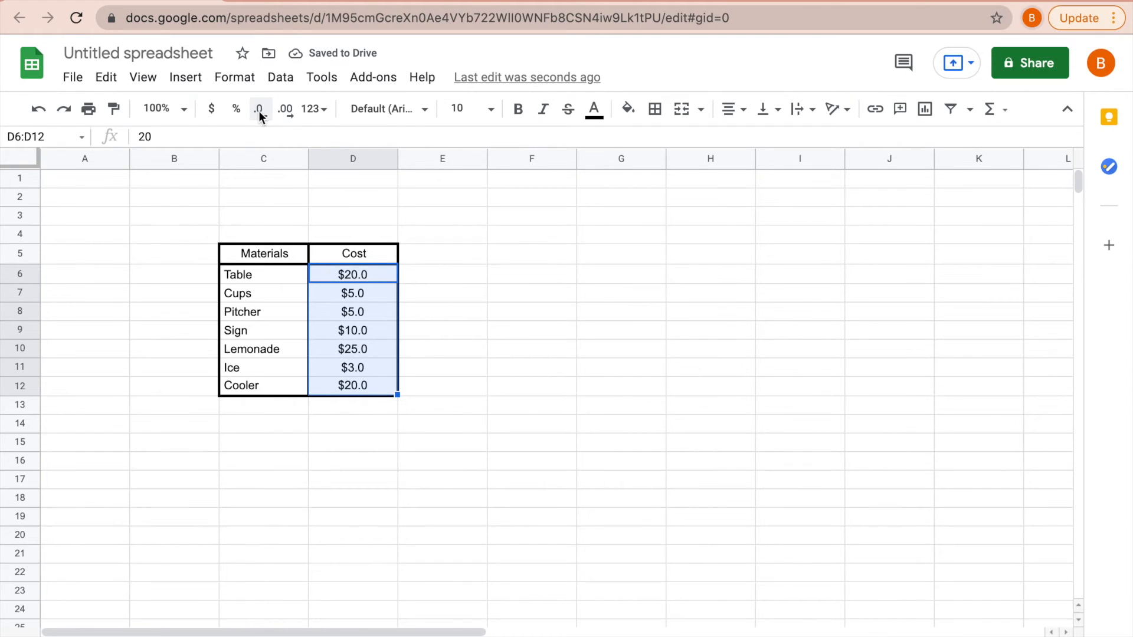
{"action": "left_click", "coordinate": [258, 111]}
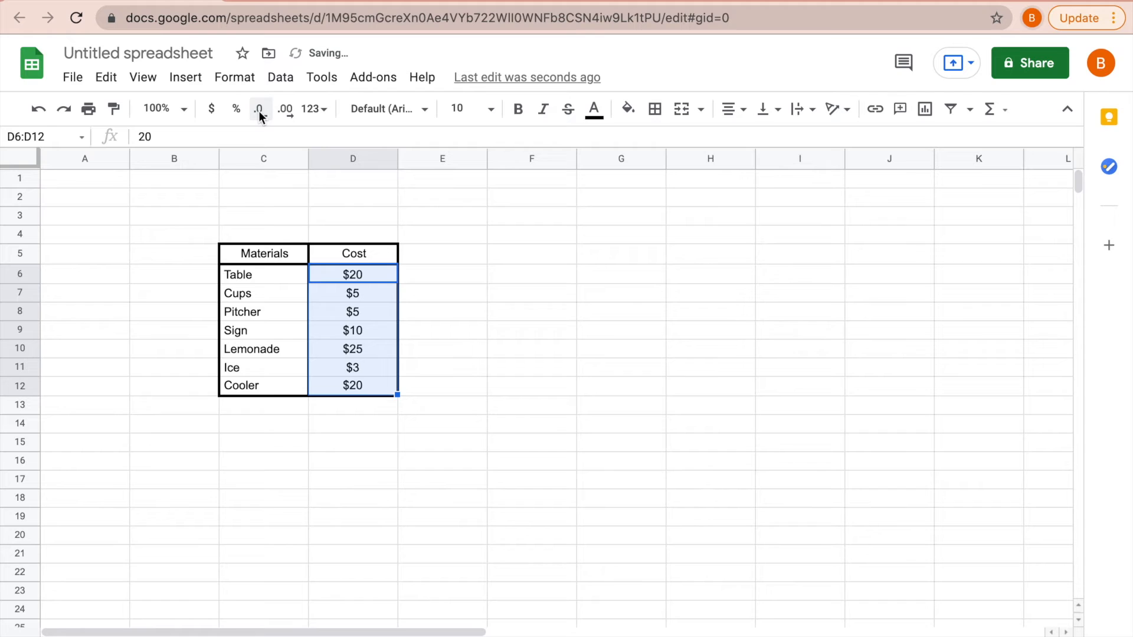
{"action": "left_click", "coordinate": [521, 336]}
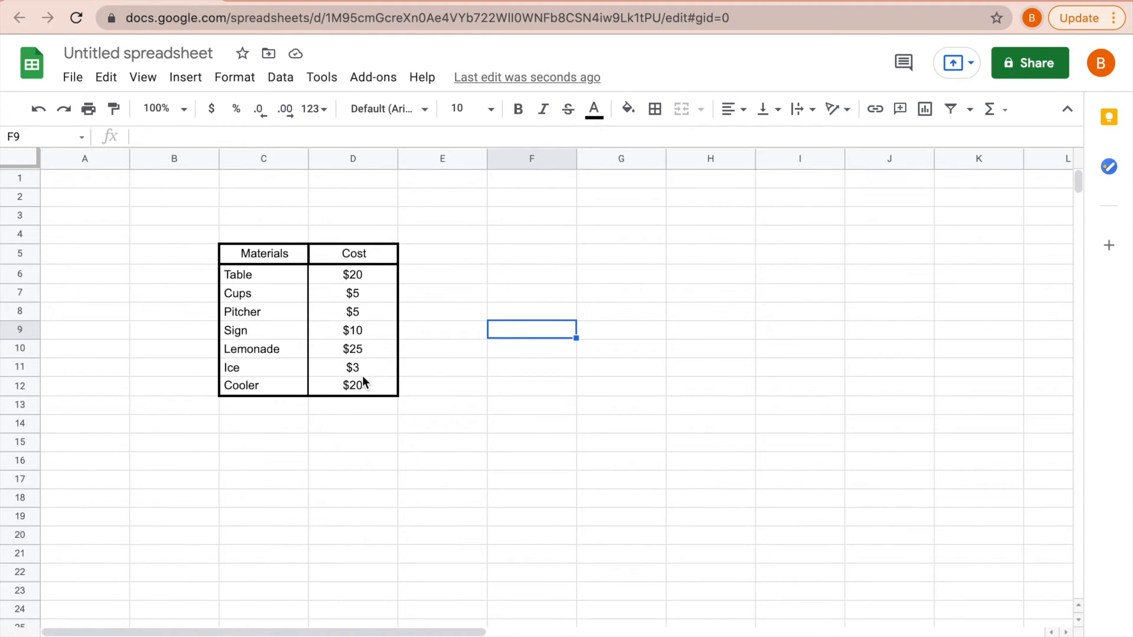
- Enter the label Start Up Cost in C13, below Cooler
{"action": "double_click", "coordinate": [258, 405]}
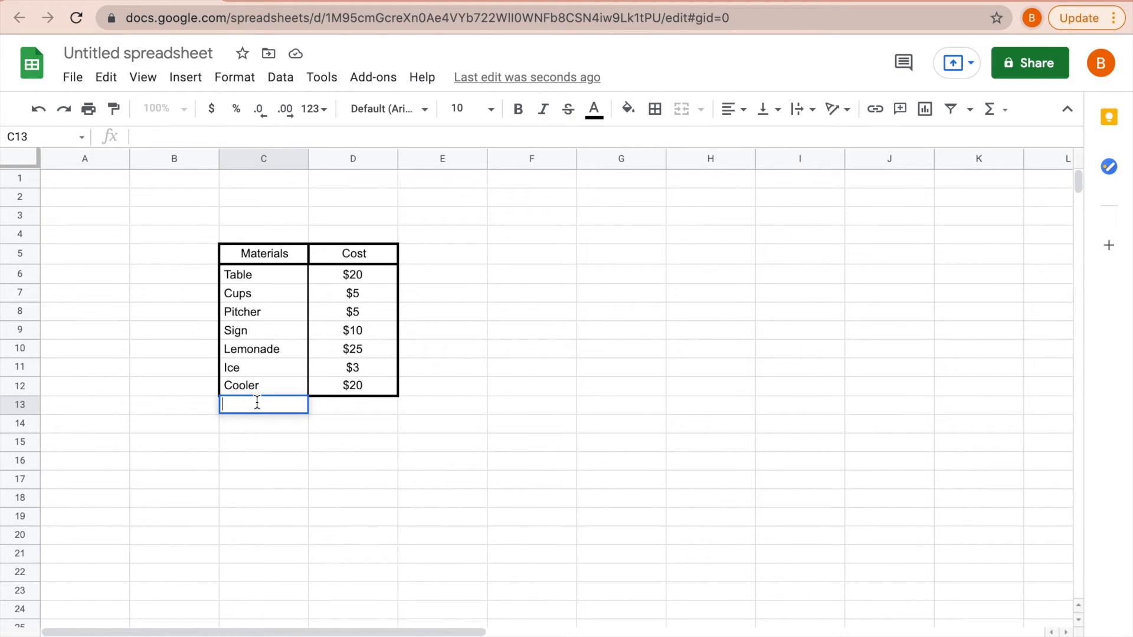
{"action": "type", "text": "Start Up Cost"}
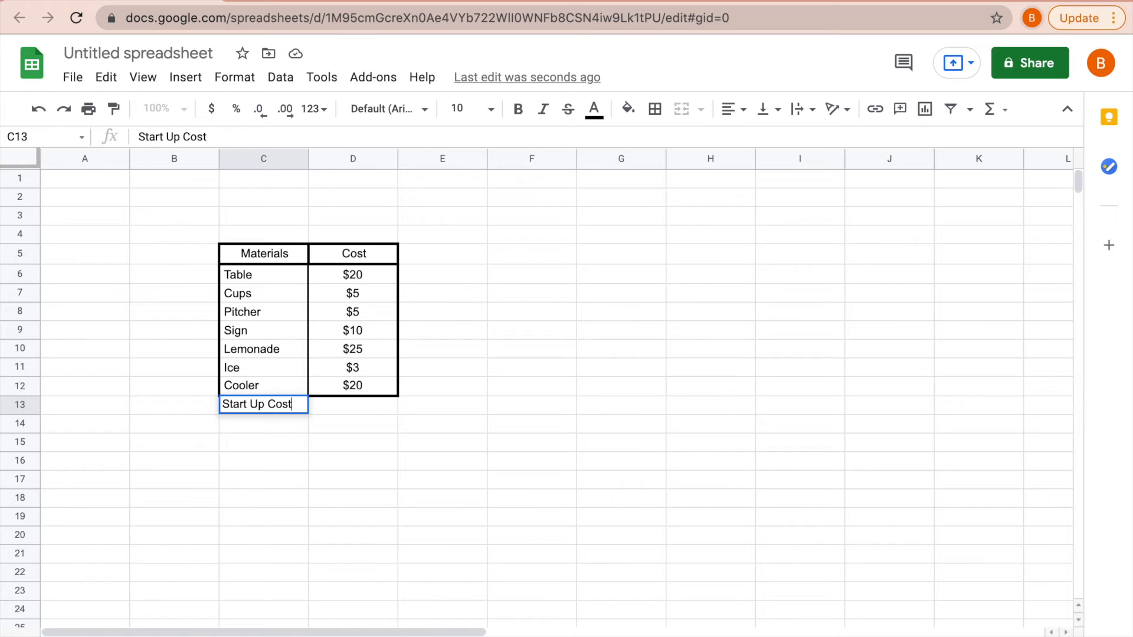
{"action": "left_click", "coordinate": [329, 466]}
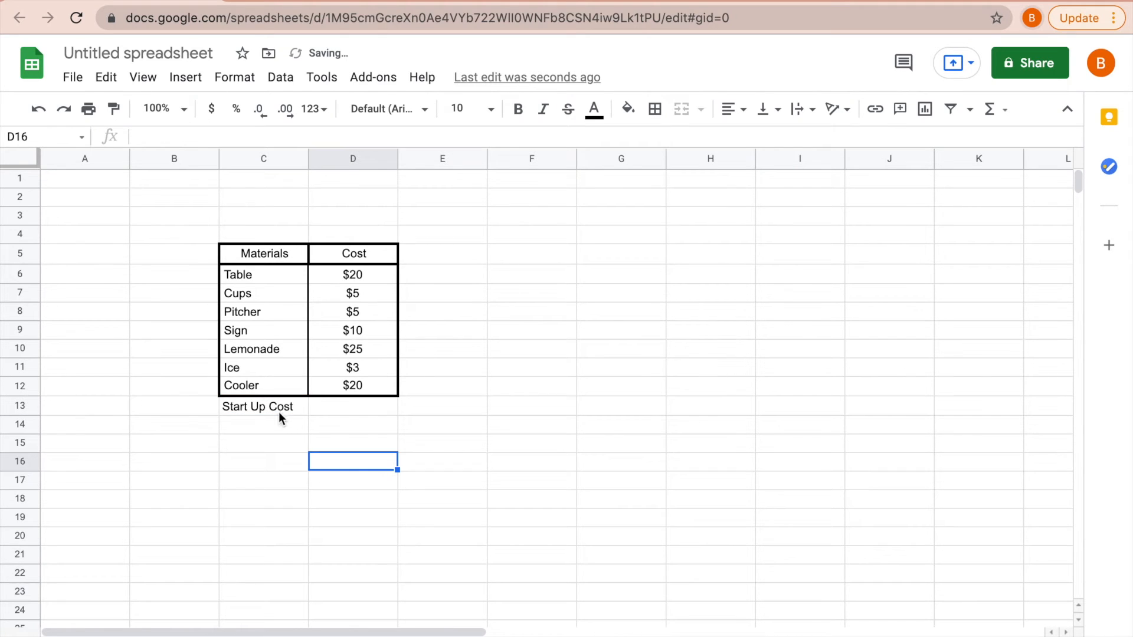
- Total the material costs in D13 with the formula =SUM(D6:D12)
{"action": "left_click", "coordinate": [331, 408]}
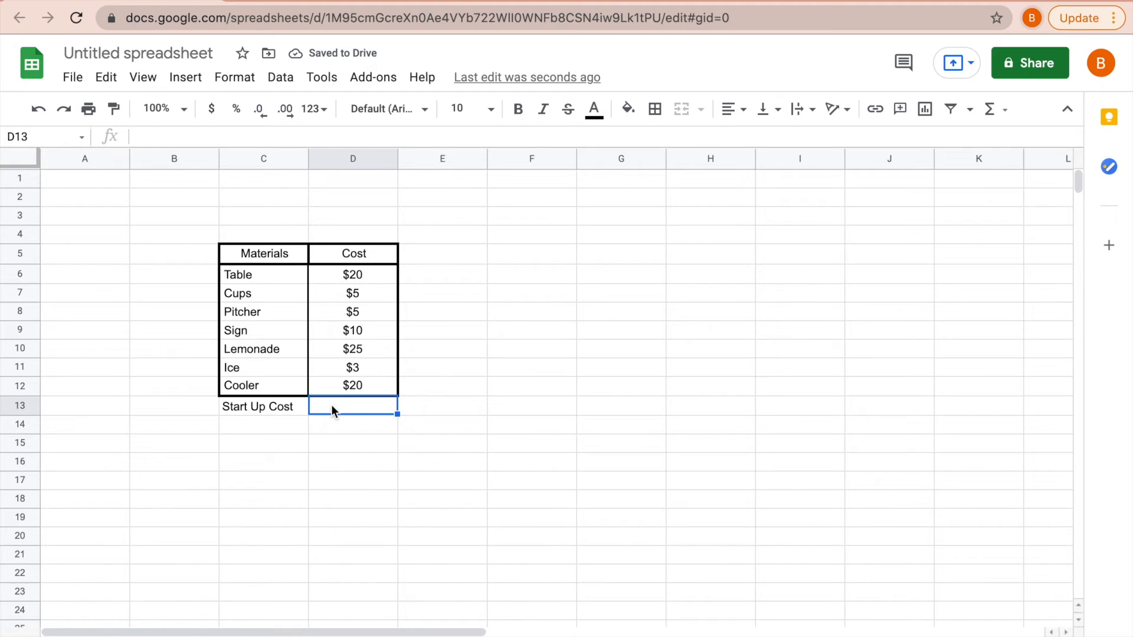
{"action": "double_click", "coordinate": [364, 405]}
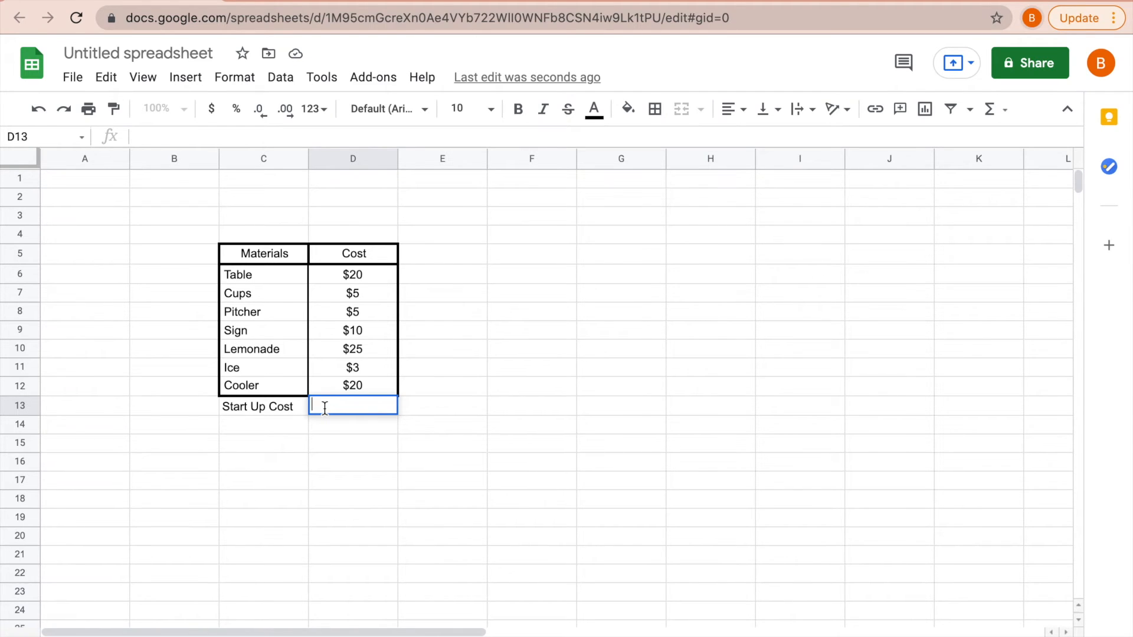
{"action": "type", "text": "="}
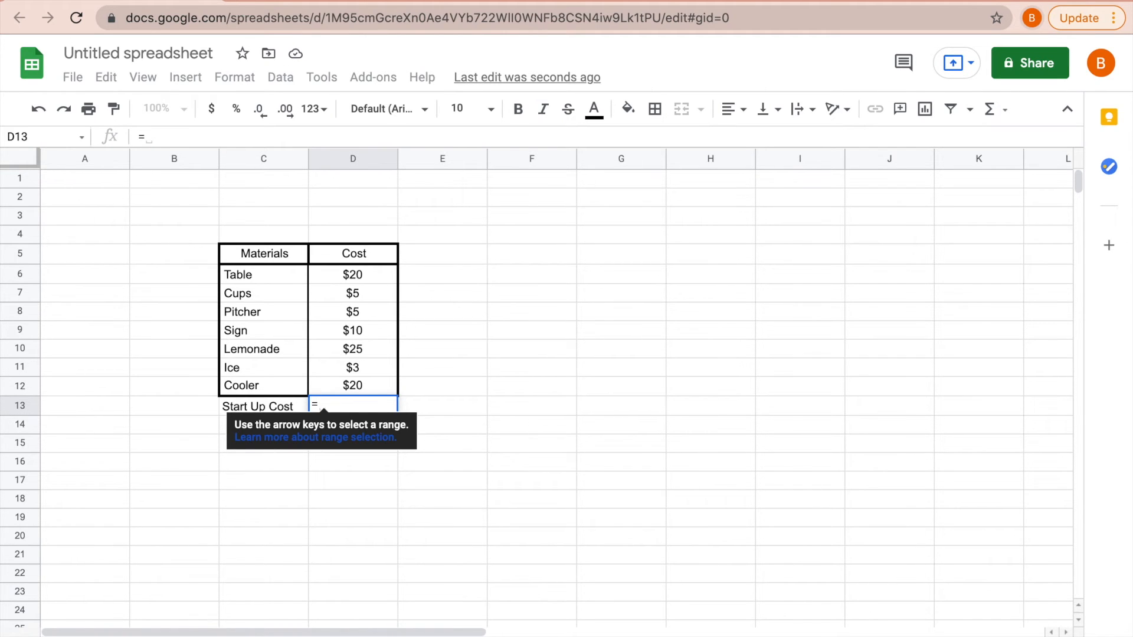
{"action": "type", "text": "sum"}
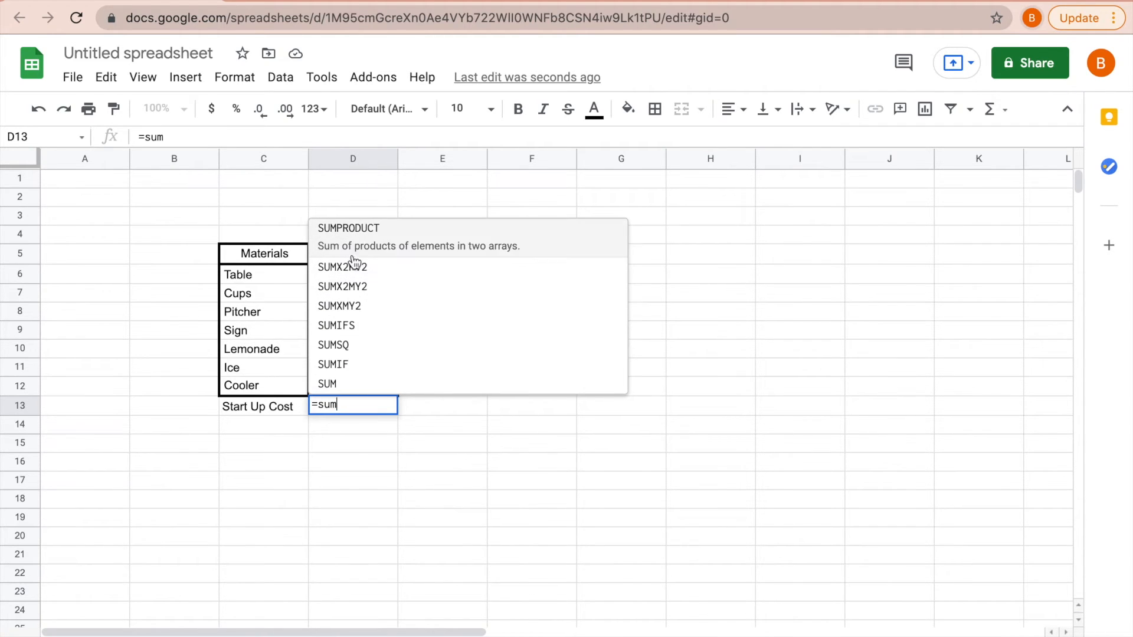
{"action": "left_click", "coordinate": [377, 375]}
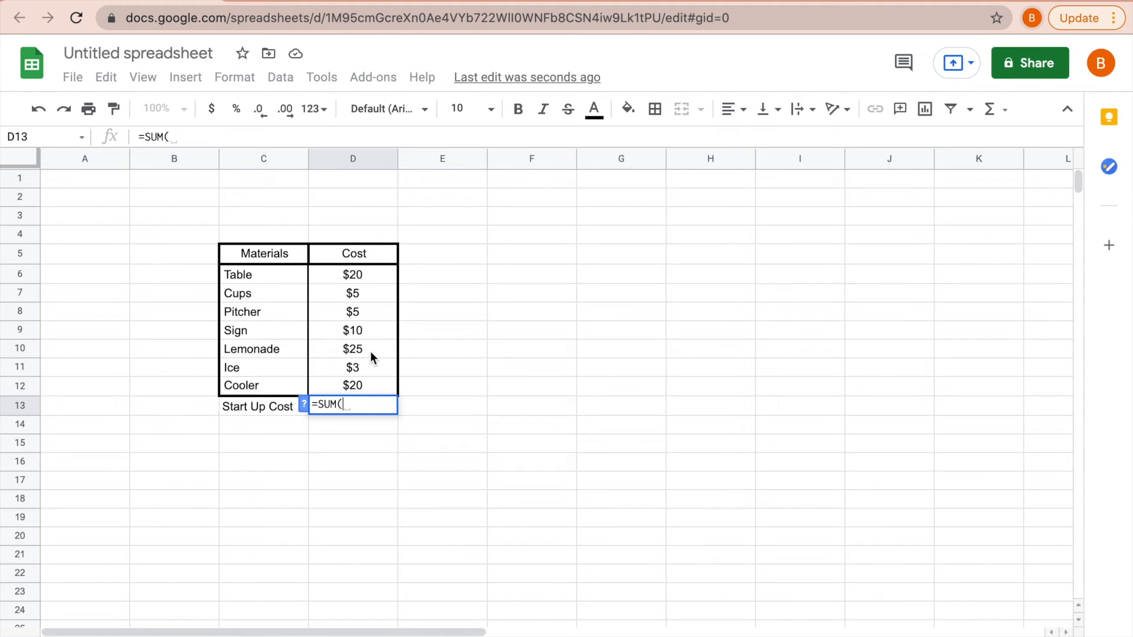
{"action": "left_click", "coordinate": [359, 275]}
{"action": "left_click_drag", "start_coordinate": [359, 276], "coordinate": [371, 388]}
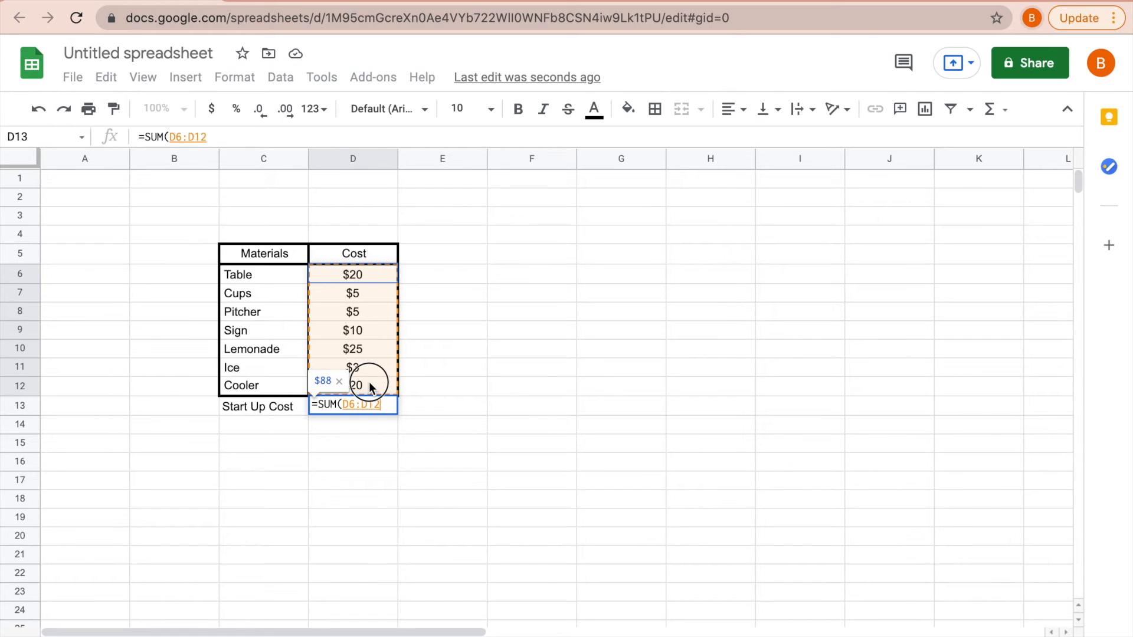
{"action": "left_click_drag", "start_coordinate": [369, 386], "coordinate": [368, 384]}
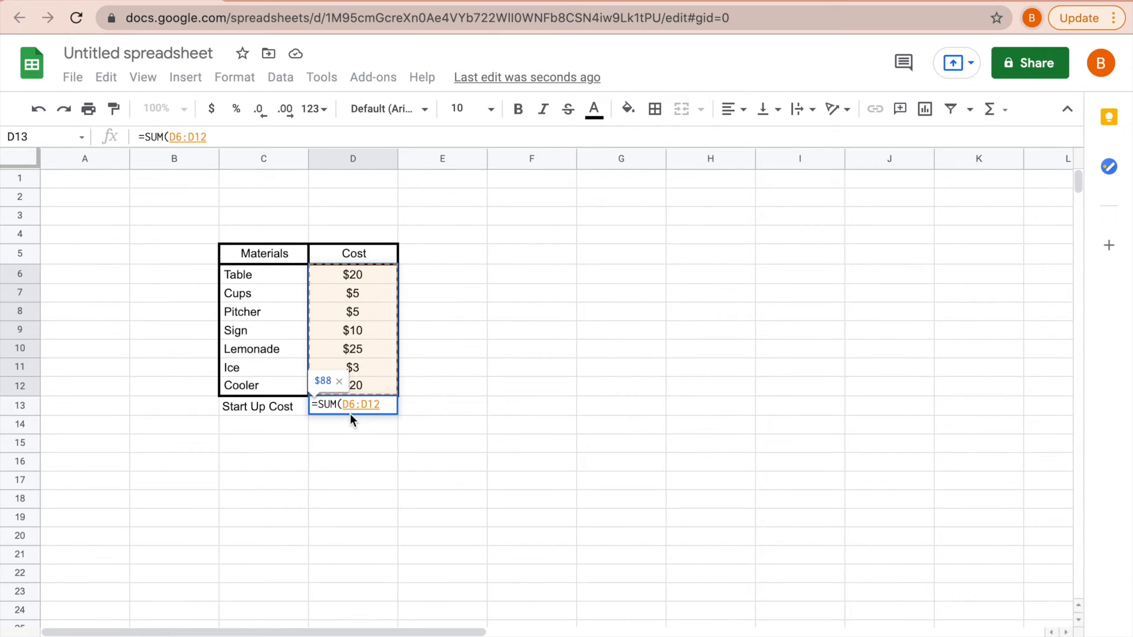
{"action": "type", "text": ")"}
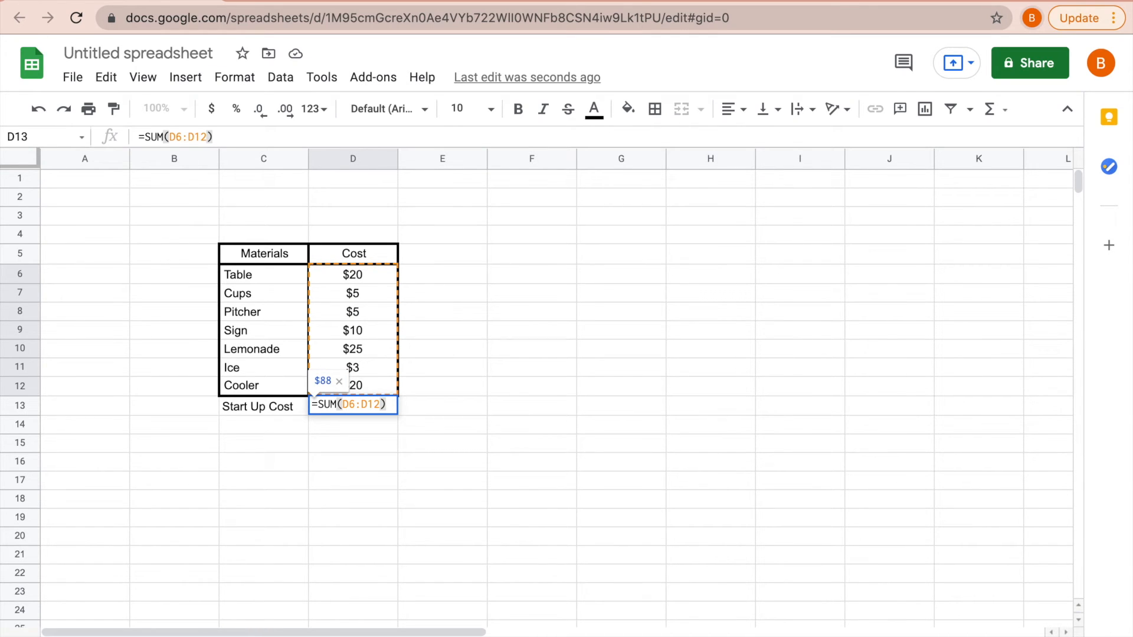
{"action": "key", "text": "Return"}
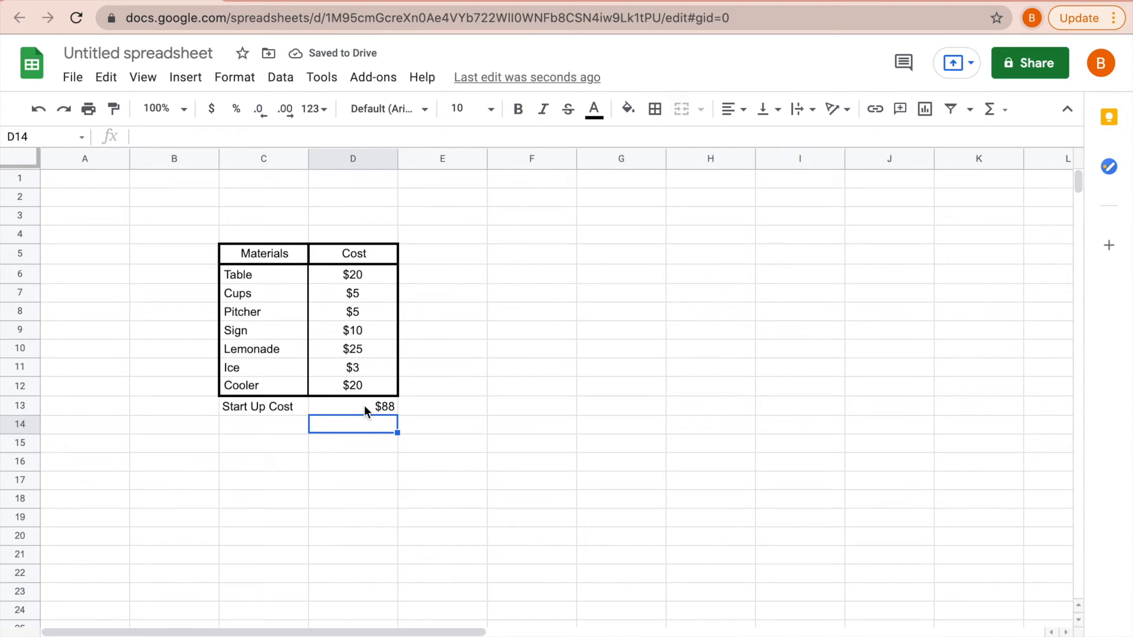
{"action": "left_click", "coordinate": [355, 495]}
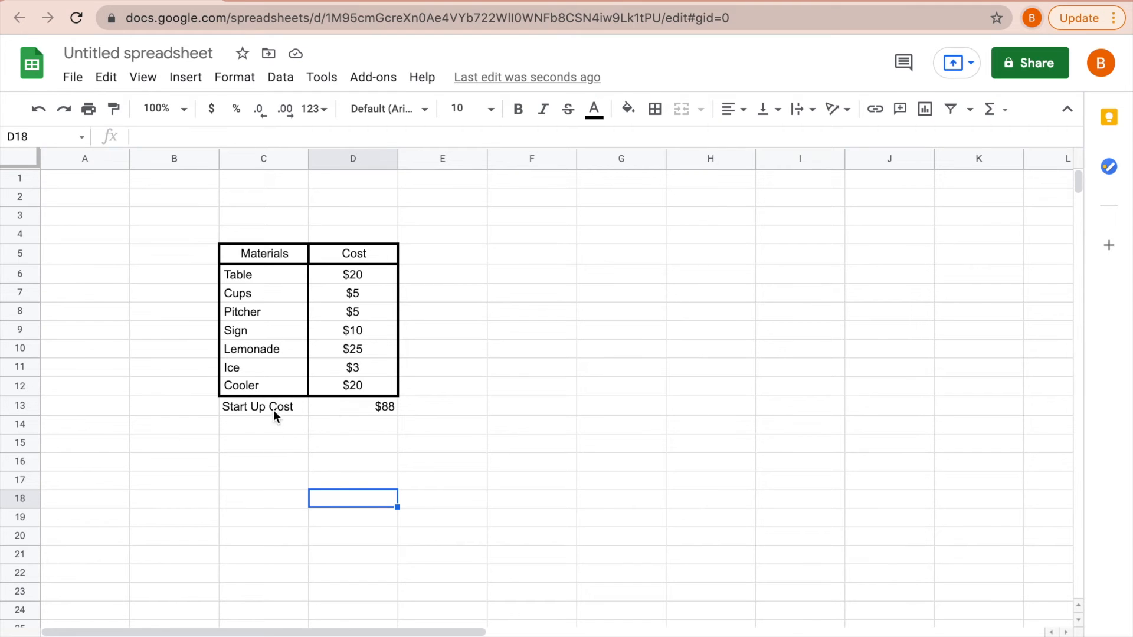
- Center the start up cost total in D13 horizontally
{"action": "left_click", "coordinate": [346, 405]}
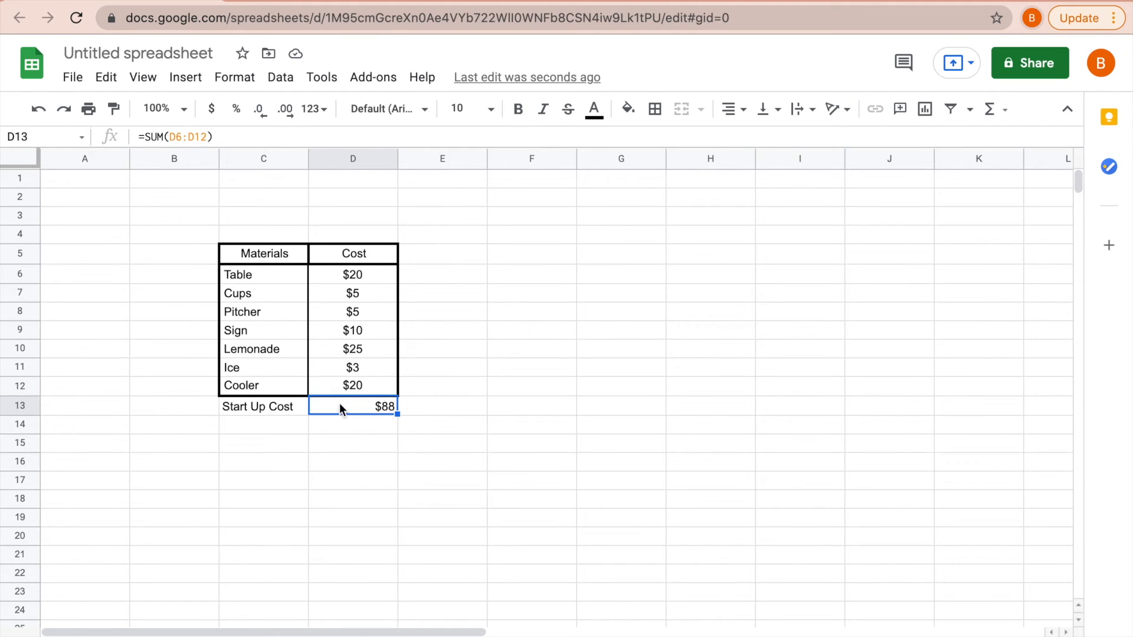
{"action": "left_click", "coordinate": [732, 108]}
{"action": "left_click", "coordinate": [753, 140]}
{"action": "left_click", "coordinate": [556, 499]}
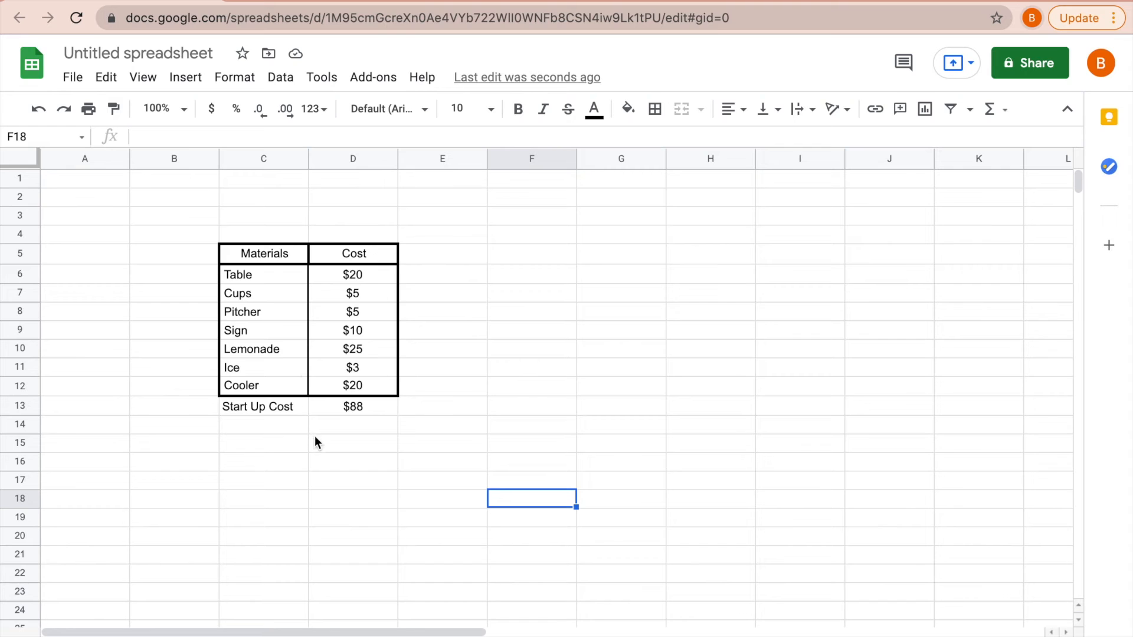
- Add all borders in the medium solid line style to the Start Up Cost row, C13:D13
{"action": "left_click", "coordinate": [266, 406]}
{"action": "left_click_drag", "start_coordinate": [301, 411], "coordinate": [327, 407]}
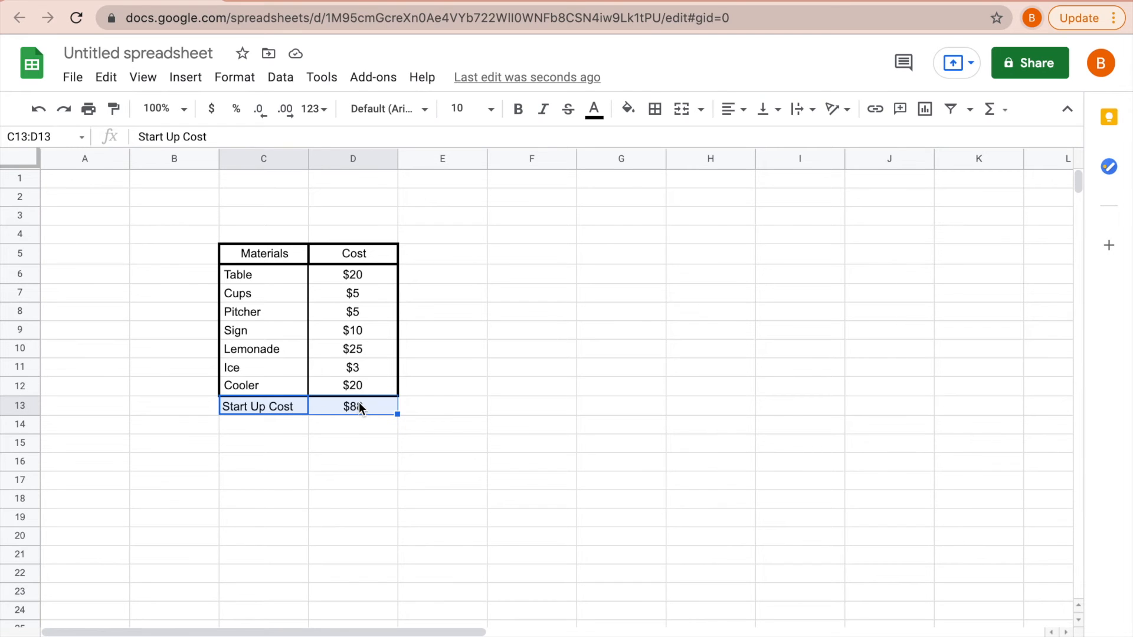
{"action": "left_click", "coordinate": [660, 122]}
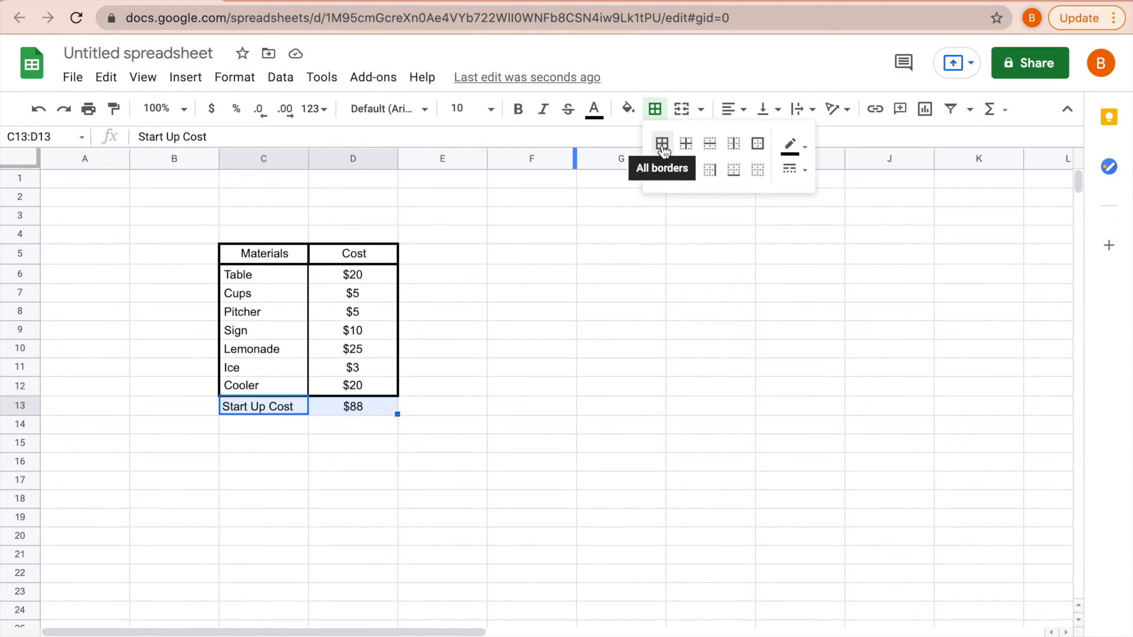
{"action": "left_click", "coordinate": [662, 145]}
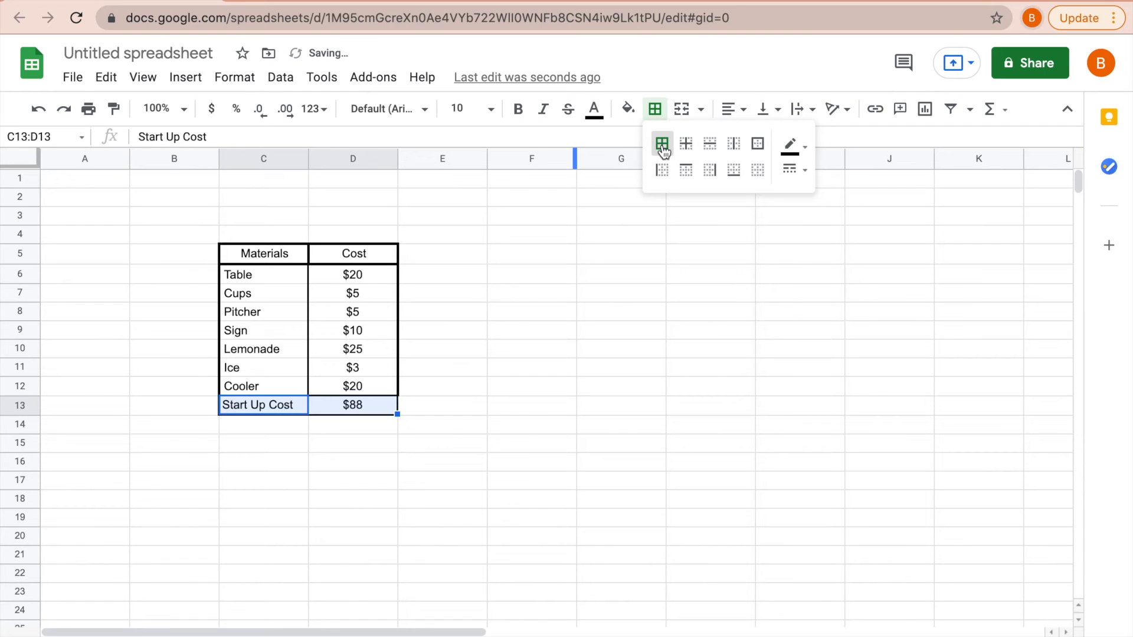
{"action": "left_click", "coordinate": [793, 169]}
{"action": "left_click", "coordinate": [832, 243]}
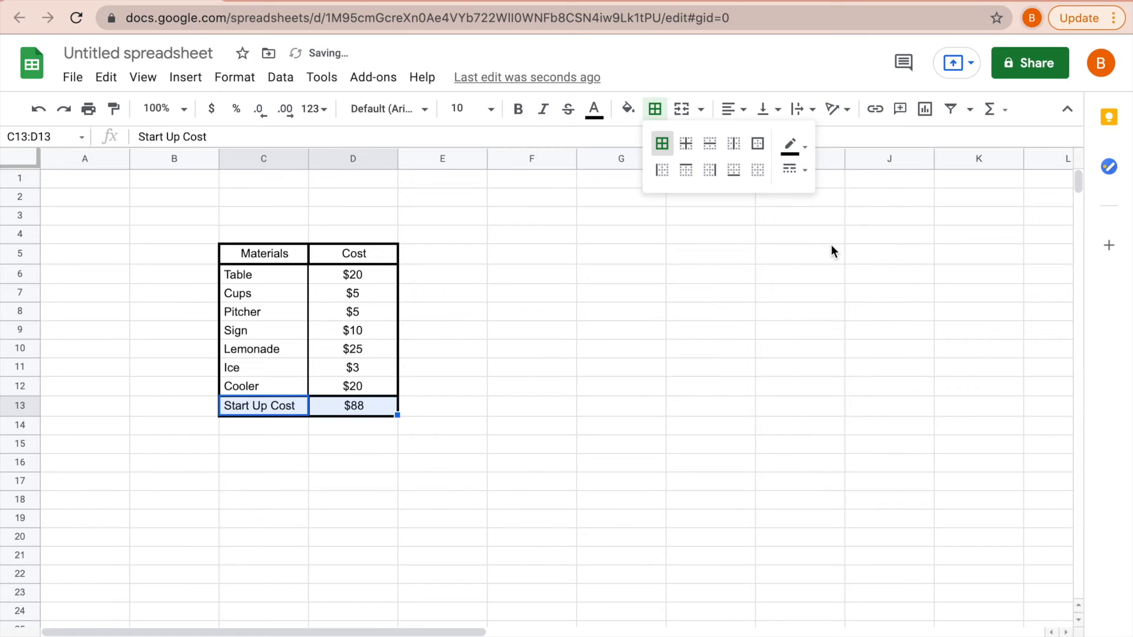
{"action": "left_click", "coordinate": [470, 432]}
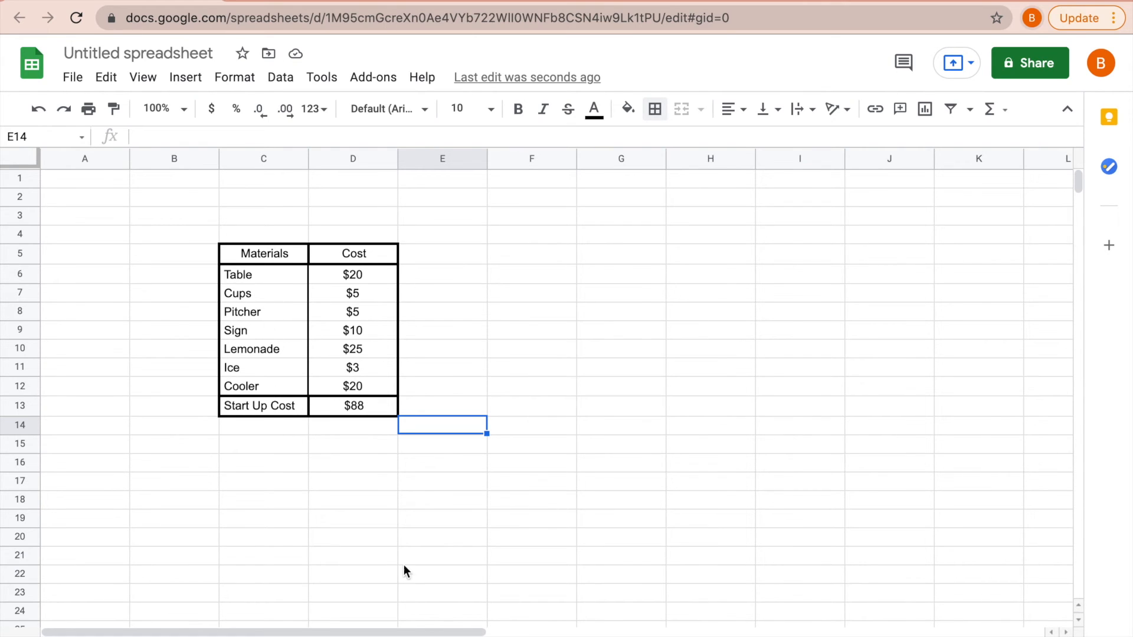
{"action": "left_click", "coordinate": [632, 435]}
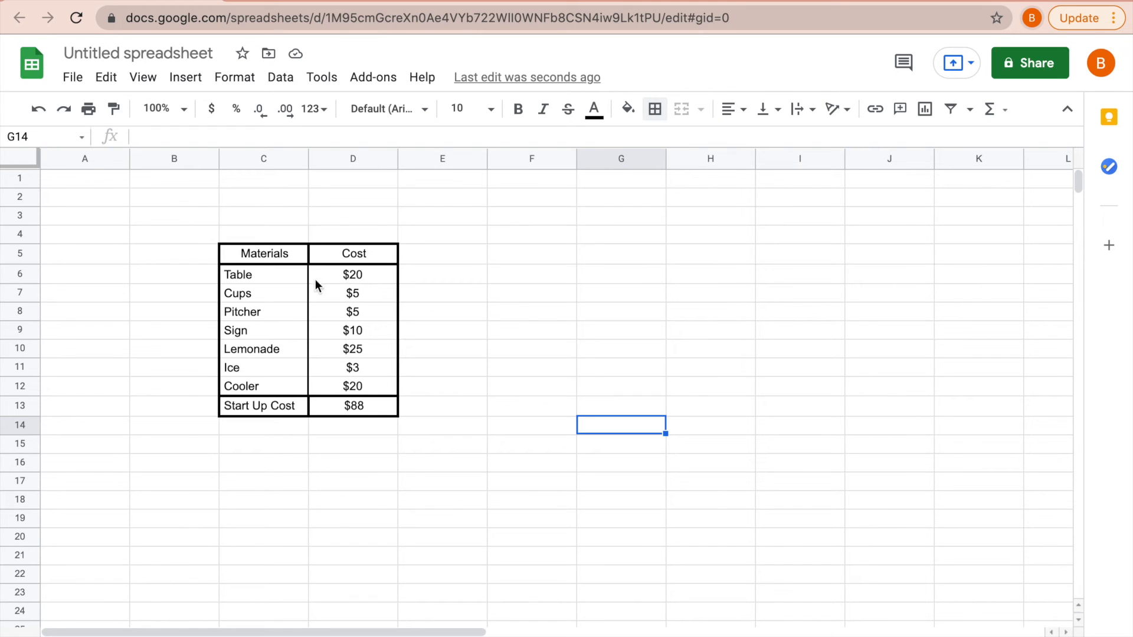
- Fill the Materials and Cost header cells C5:D5 with light green
{"action": "left_click", "coordinate": [252, 253]}
{"action": "left_click_drag", "start_coordinate": [293, 258], "coordinate": [345, 260]}
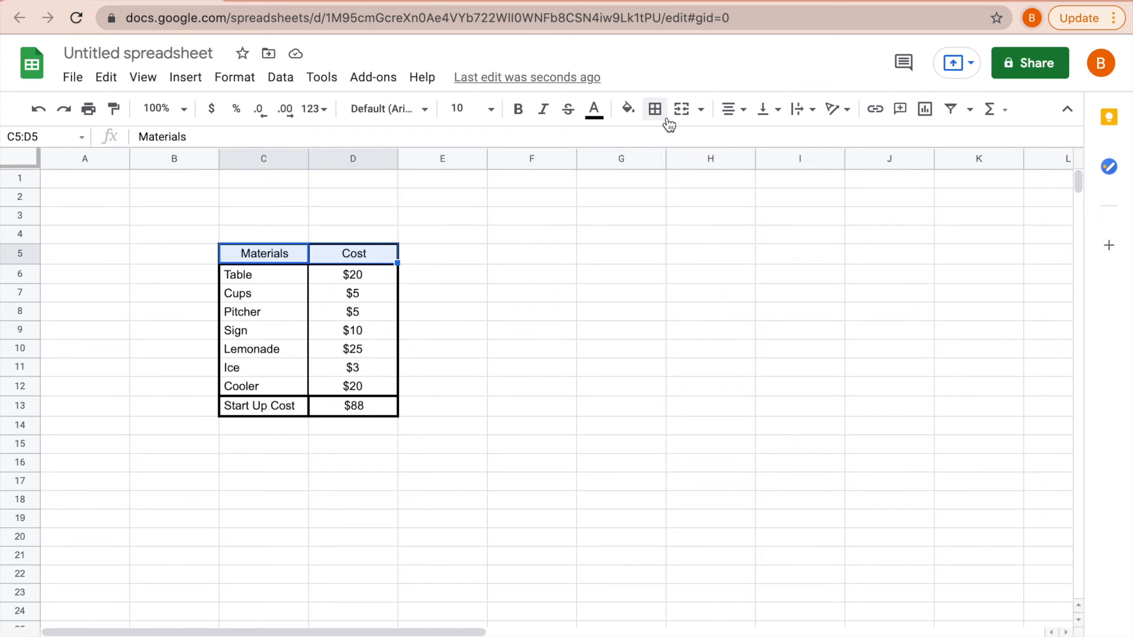
{"action": "left_click", "coordinate": [624, 113]}
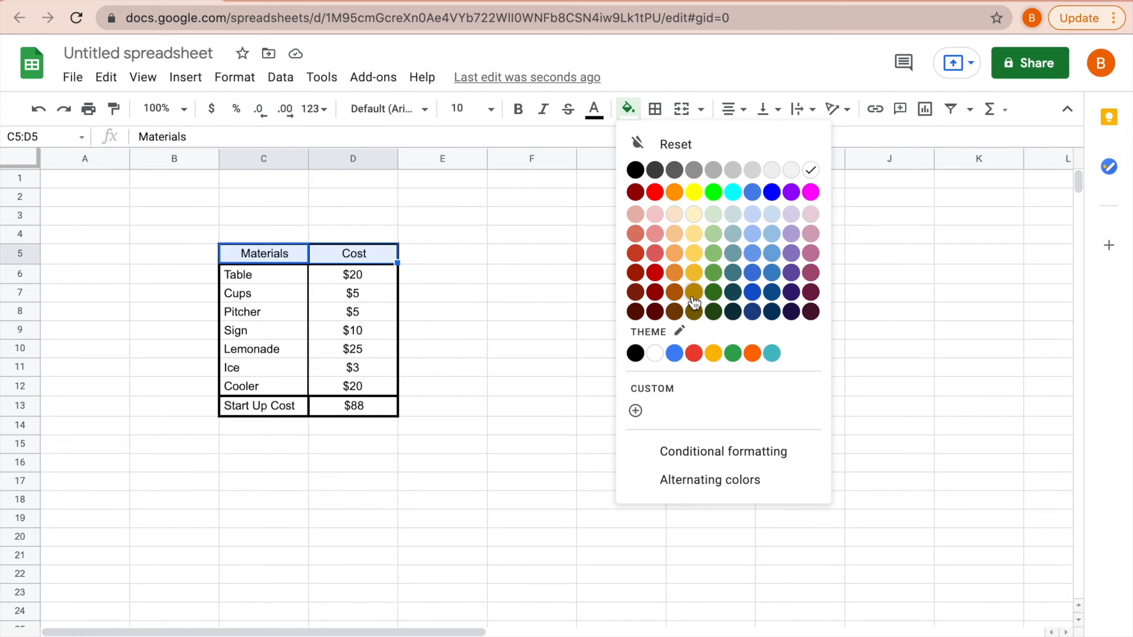
{"action": "left_click", "coordinate": [714, 254]}
{"action": "left_click", "coordinate": [554, 348]}
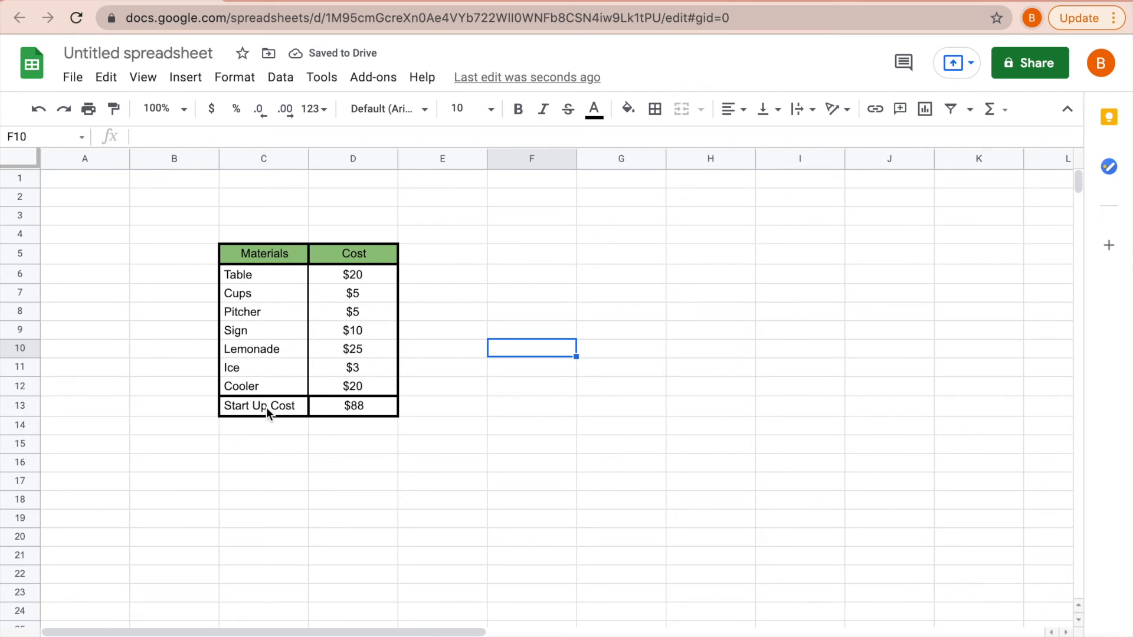
- Fill the Start Up Cost row C13:D13 with the same light green as the header
{"action": "left_click_drag", "start_coordinate": [267, 407], "coordinate": [315, 410]}
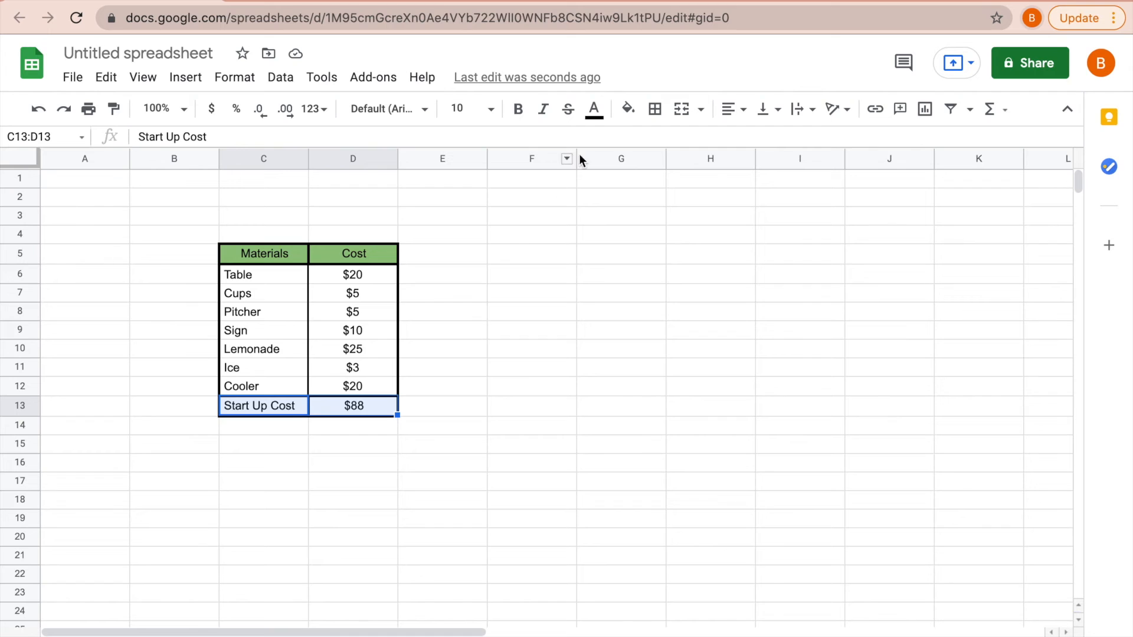
{"action": "left_click", "coordinate": [629, 114]}
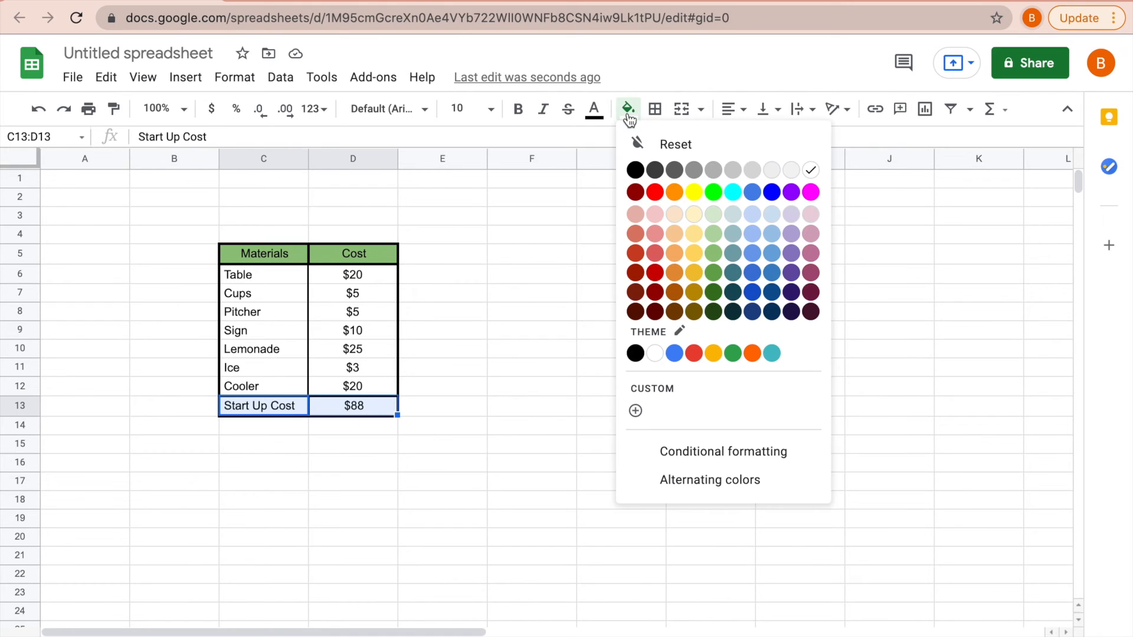
{"action": "left_click", "coordinate": [714, 255]}
{"action": "left_click", "coordinate": [587, 364]}
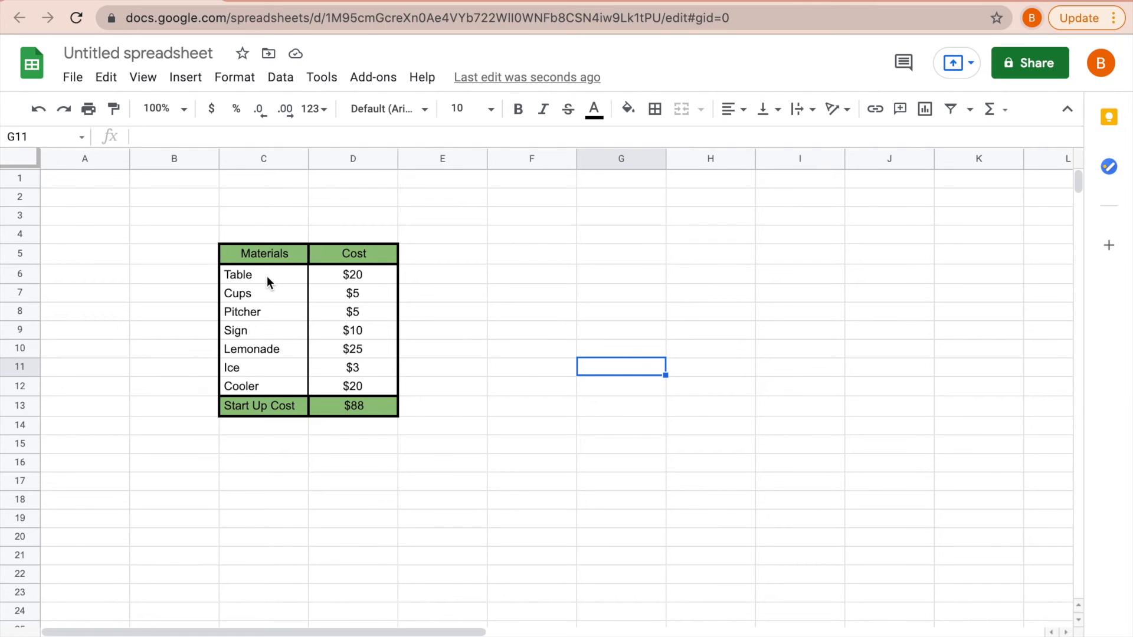
- Fill the item and cost cells C6:D12 with a light gray two shades lighter than standard gray
{"action": "left_click_drag", "start_coordinate": [267, 276], "coordinate": [347, 385]}
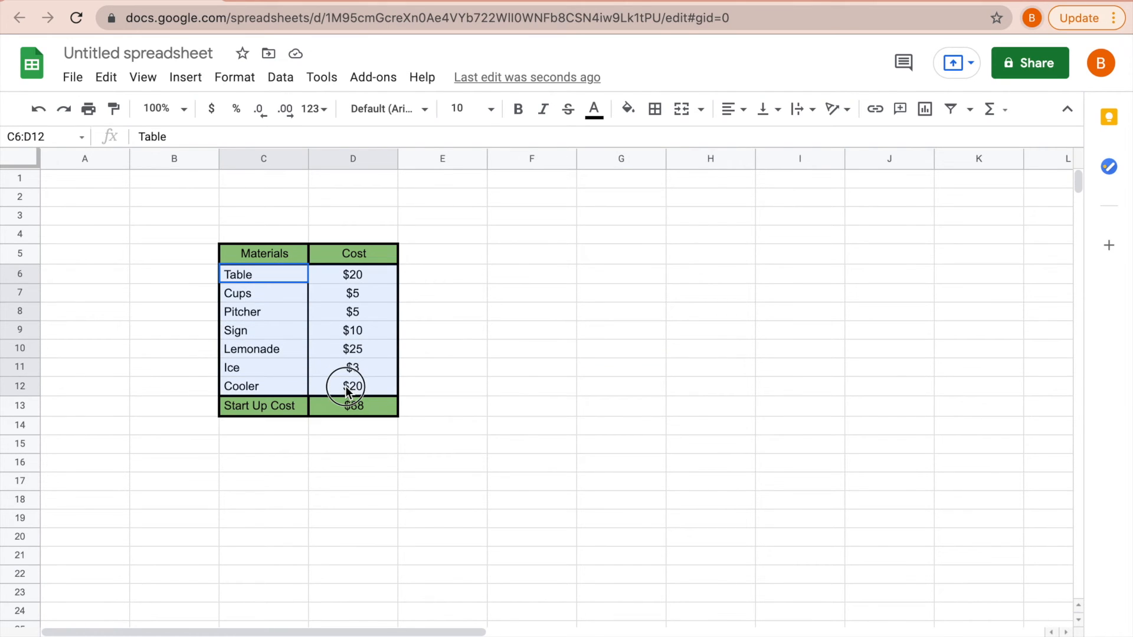
{"action": "left_click", "coordinate": [627, 110]}
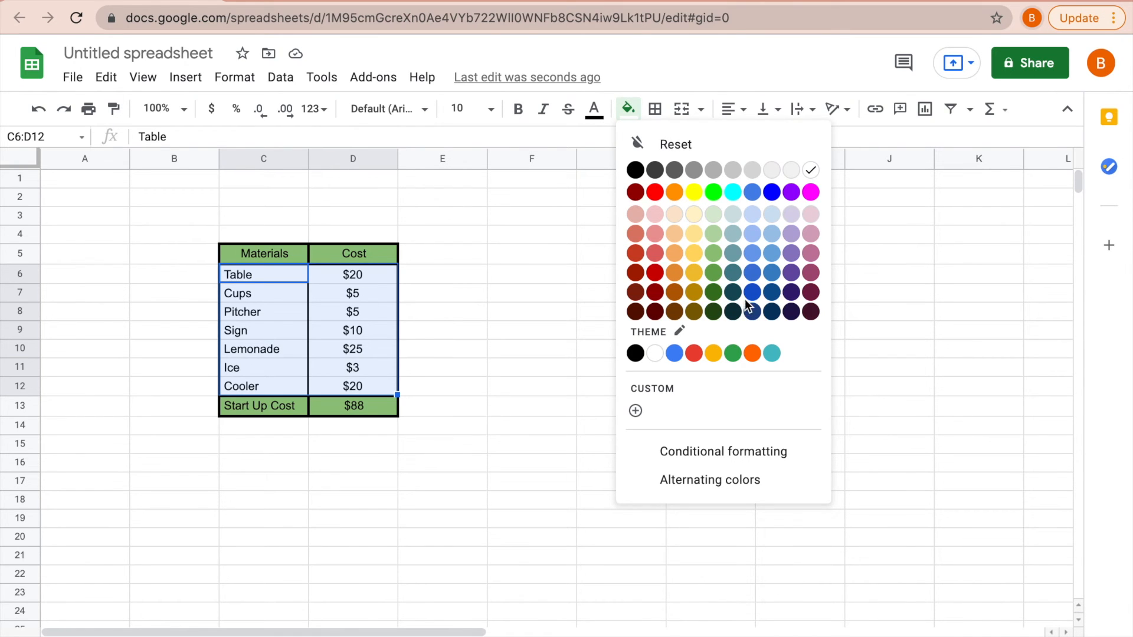
{"action": "left_click", "coordinate": [752, 172]}
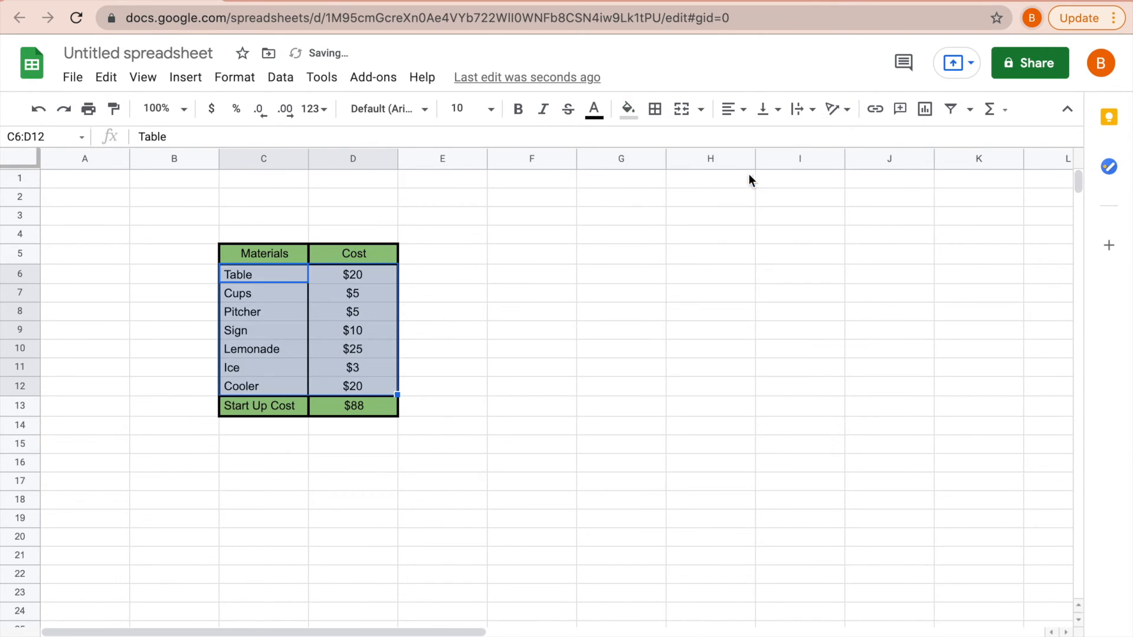
{"action": "left_click", "coordinate": [631, 110]}
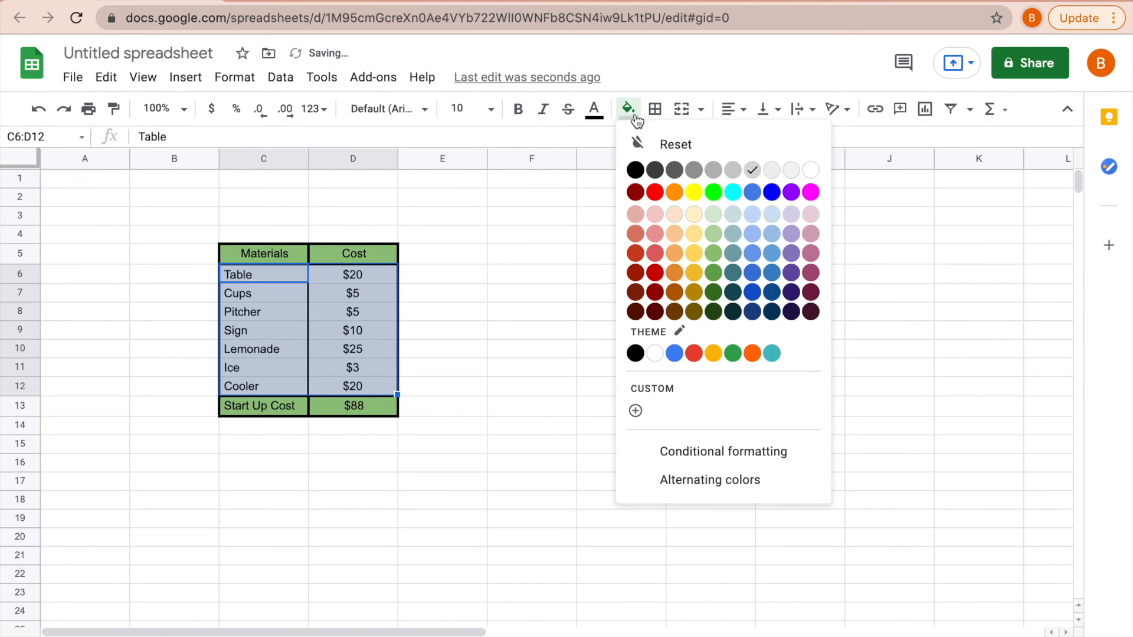
{"action": "left_click", "coordinate": [777, 171]}
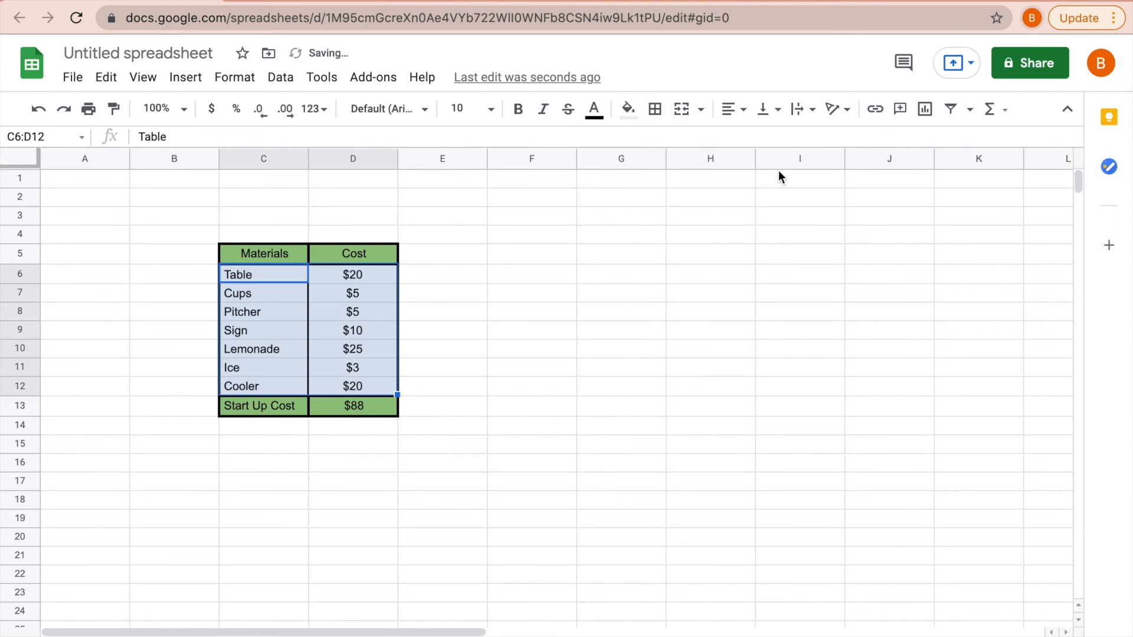
{"action": "left_click", "coordinate": [519, 413]}
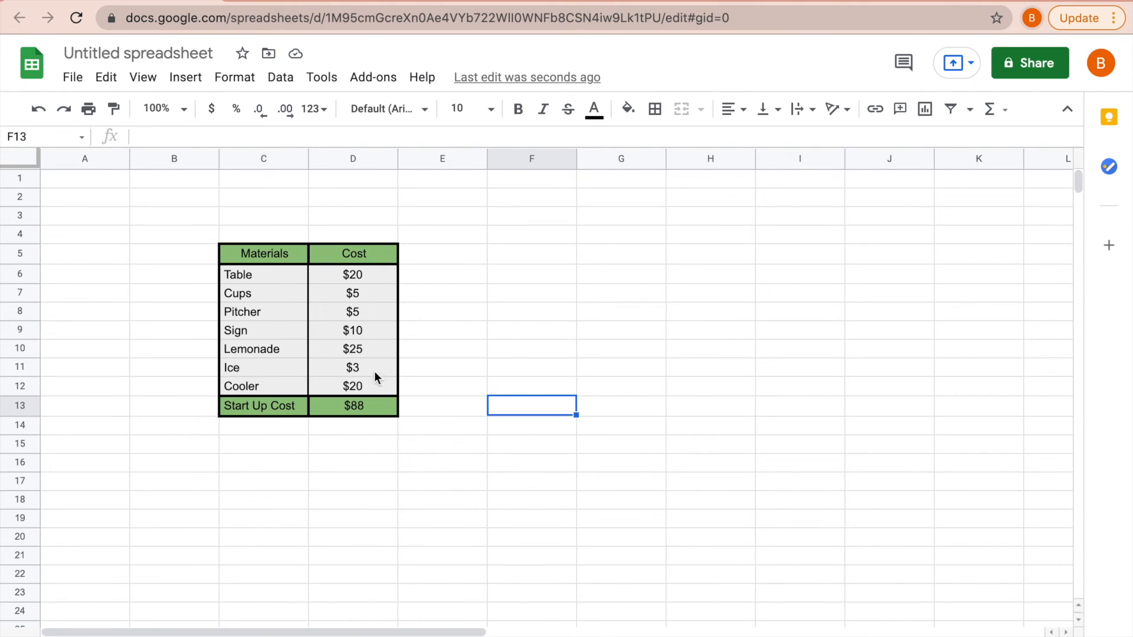
- Merge all of the cells C4:D4 above the Materials and Cost headers into one title cell
{"action": "left_click", "coordinate": [267, 234]}
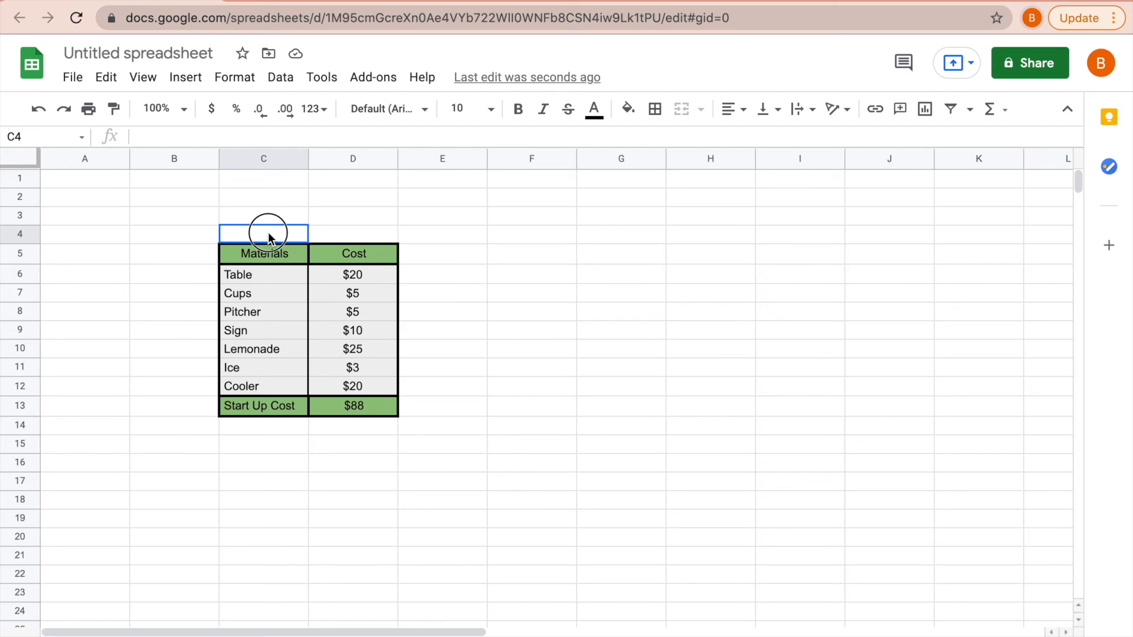
{"action": "left_click_drag", "start_coordinate": [268, 233], "coordinate": [325, 233]}
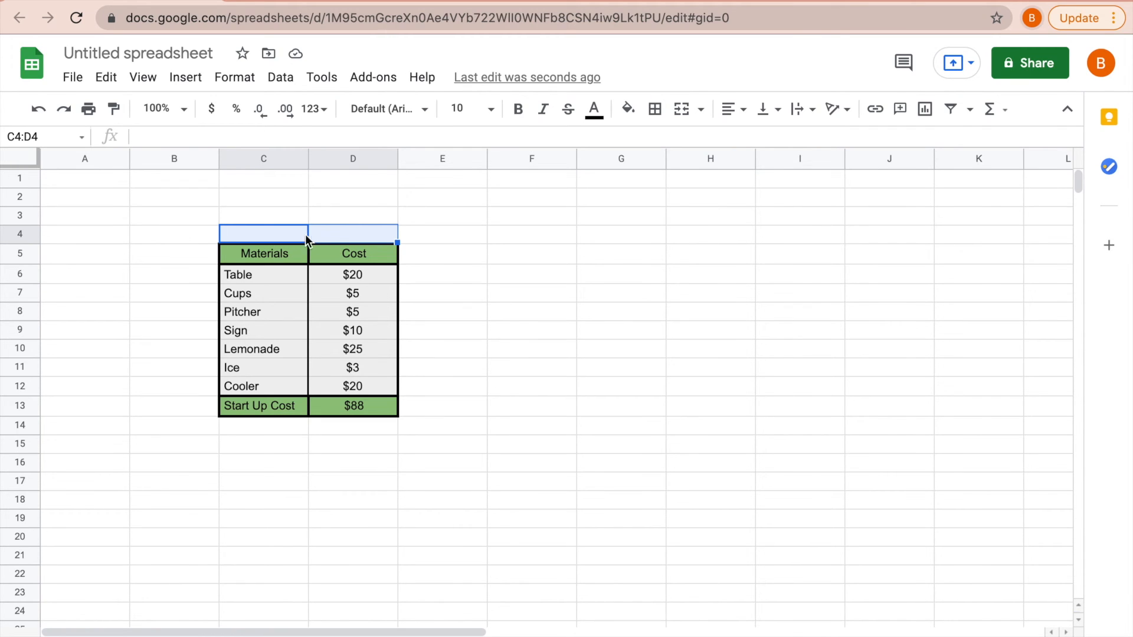
{"action": "left_click", "coordinate": [236, 78]}
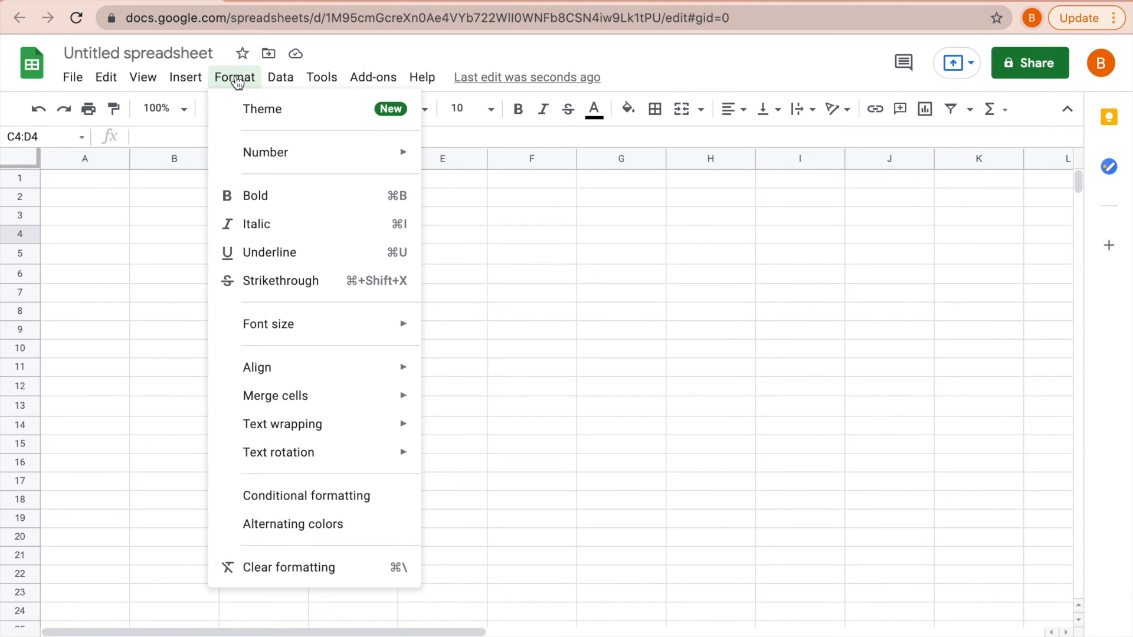
{"action": "mouse_move", "coordinate": [305, 401]}
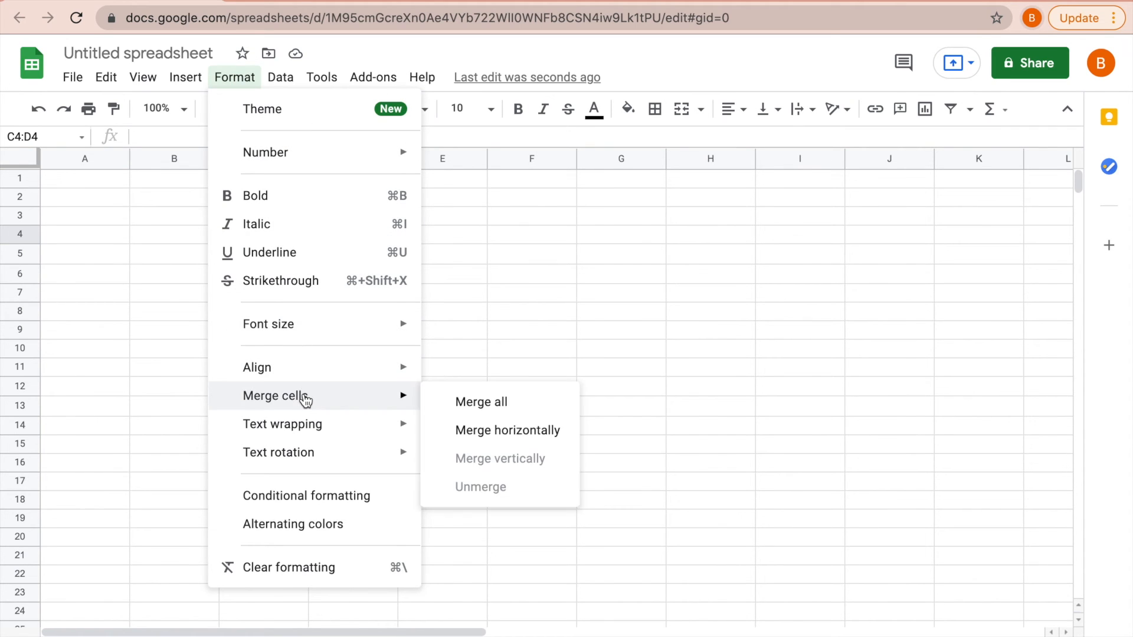
{"action": "left_click", "coordinate": [464, 403]}
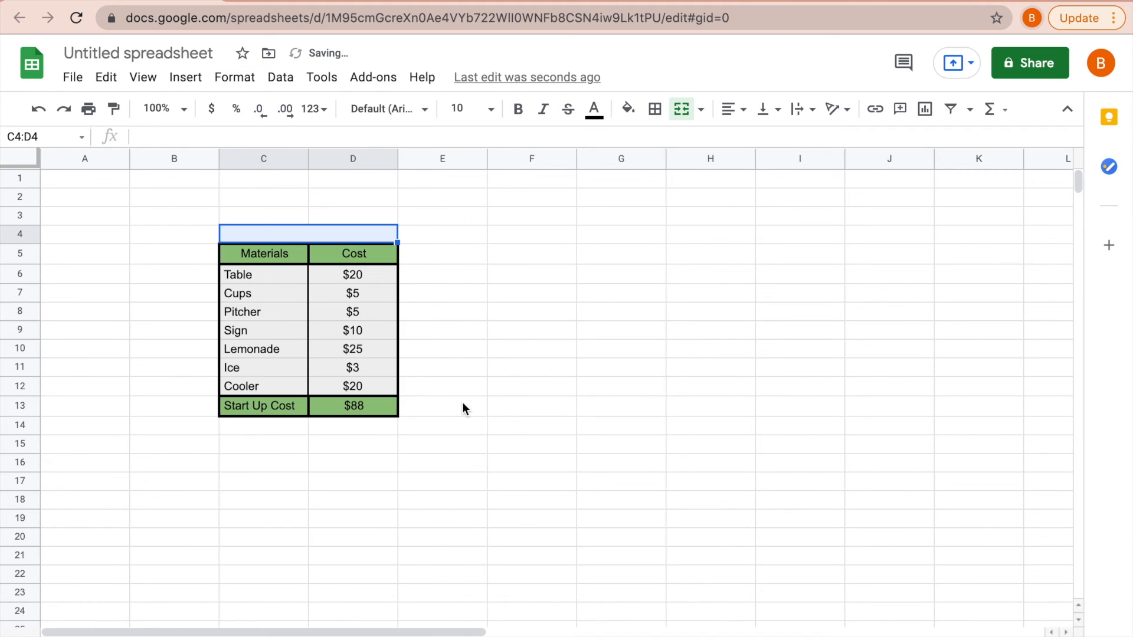
{"action": "left_click", "coordinate": [512, 298]}
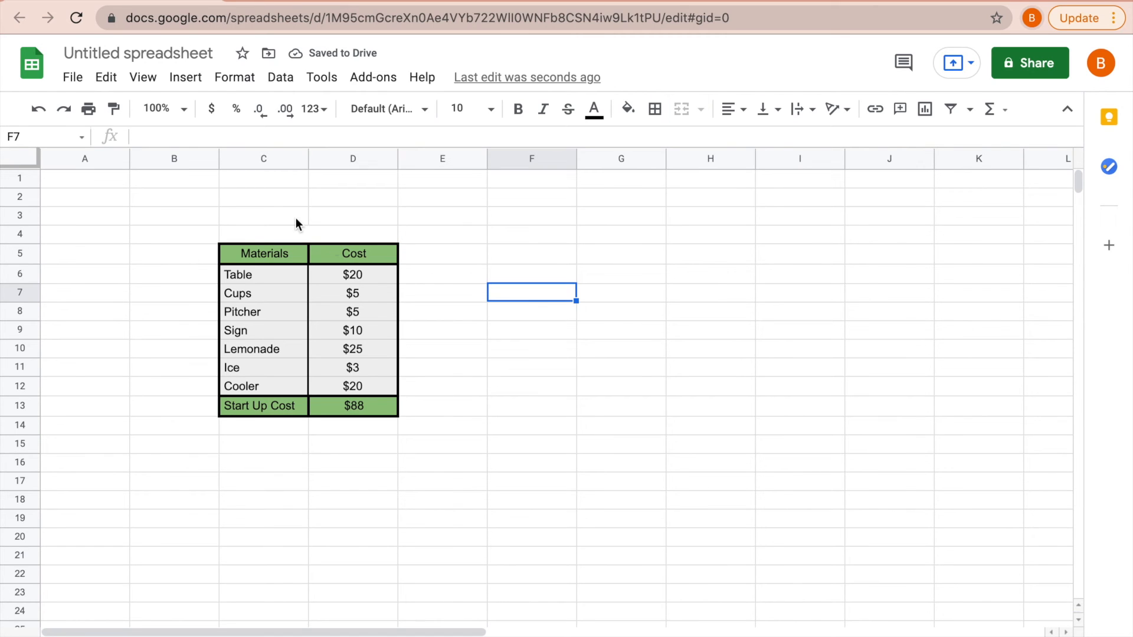
- Enter the title "Lemonade Stand" in the merged cell C4:D4
{"action": "left_click", "coordinate": [330, 233]}
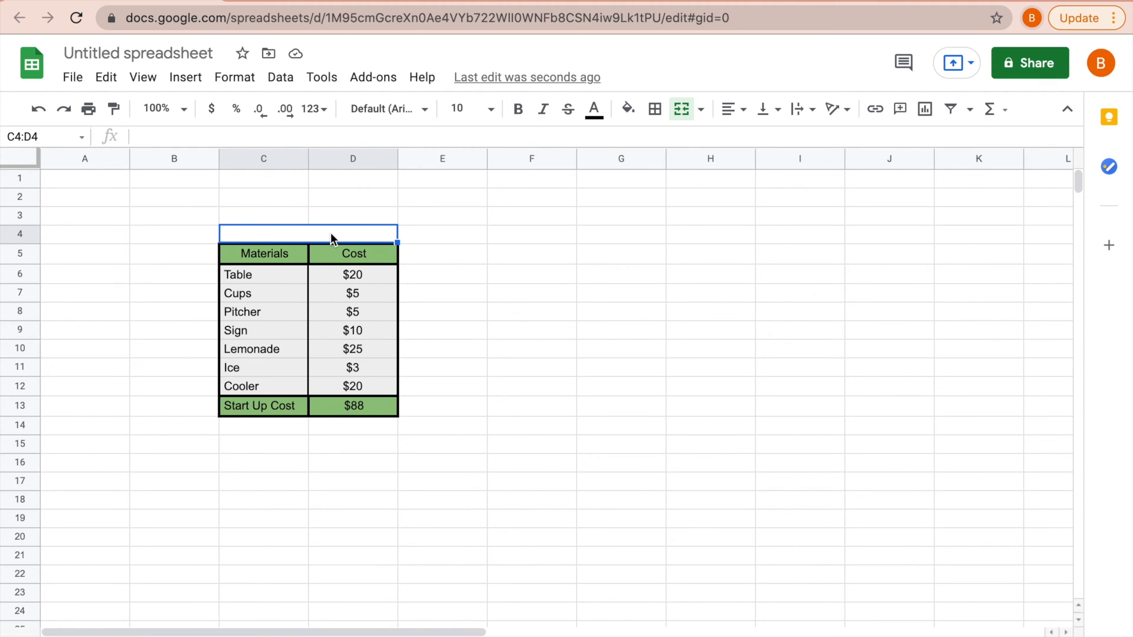
{"action": "double_click", "coordinate": [330, 234]}
{"action": "type", "text": "Lemona"}
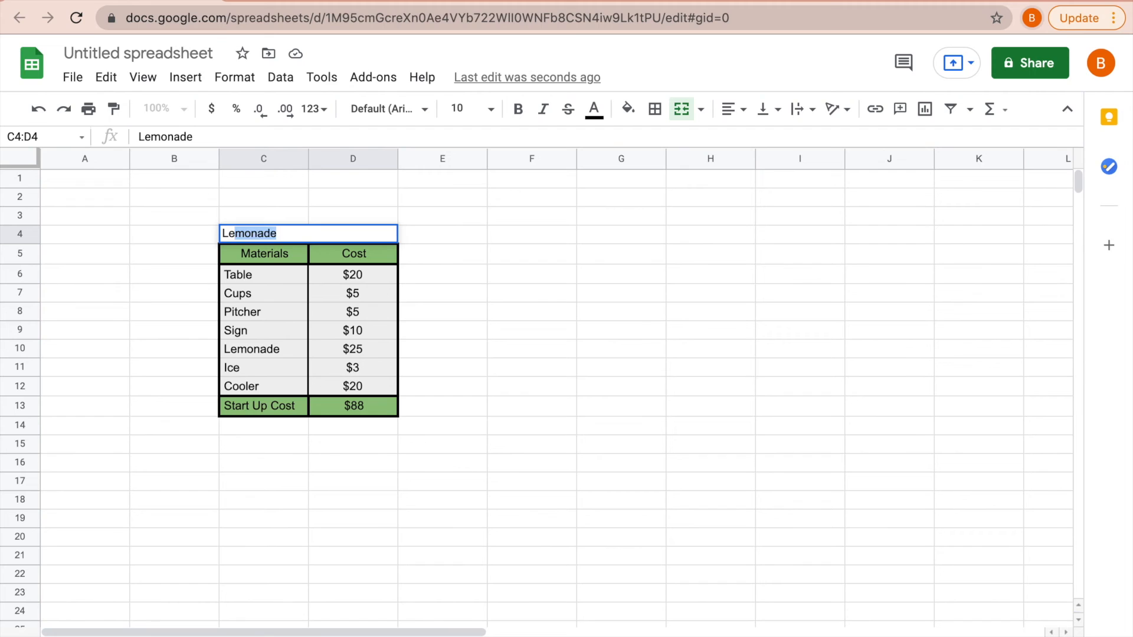
{"action": "type", "text": "de Stand"}
{"action": "left_click", "coordinate": [481, 308]}
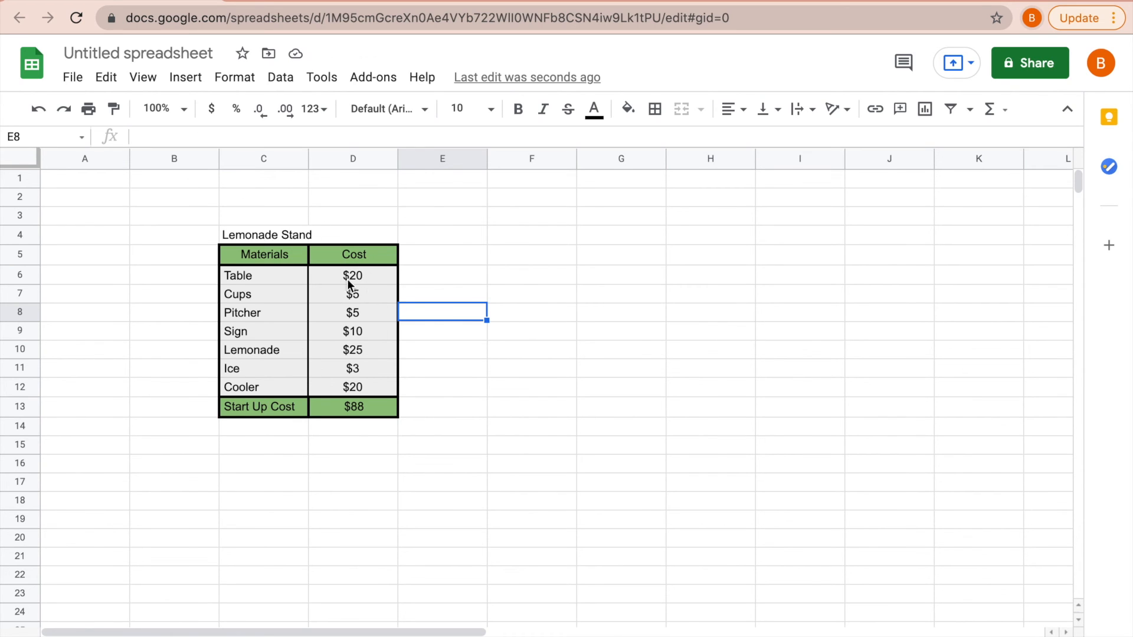
- Center the Lemonade Stand title horizontally and make its text bold
{"action": "left_click", "coordinate": [338, 235]}
{"action": "left_click", "coordinate": [737, 110]}
{"action": "left_click", "coordinate": [752, 139]}
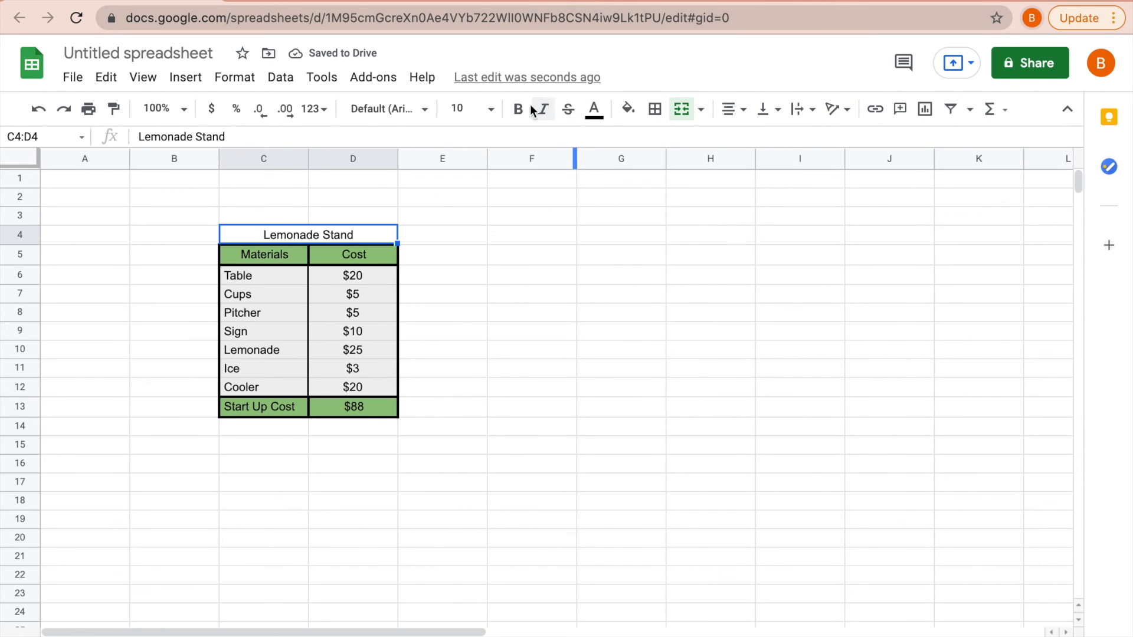
{"action": "double_click", "coordinate": [356, 235]}
{"action": "left_click_drag", "start_coordinate": [356, 235], "coordinate": [269, 235]}
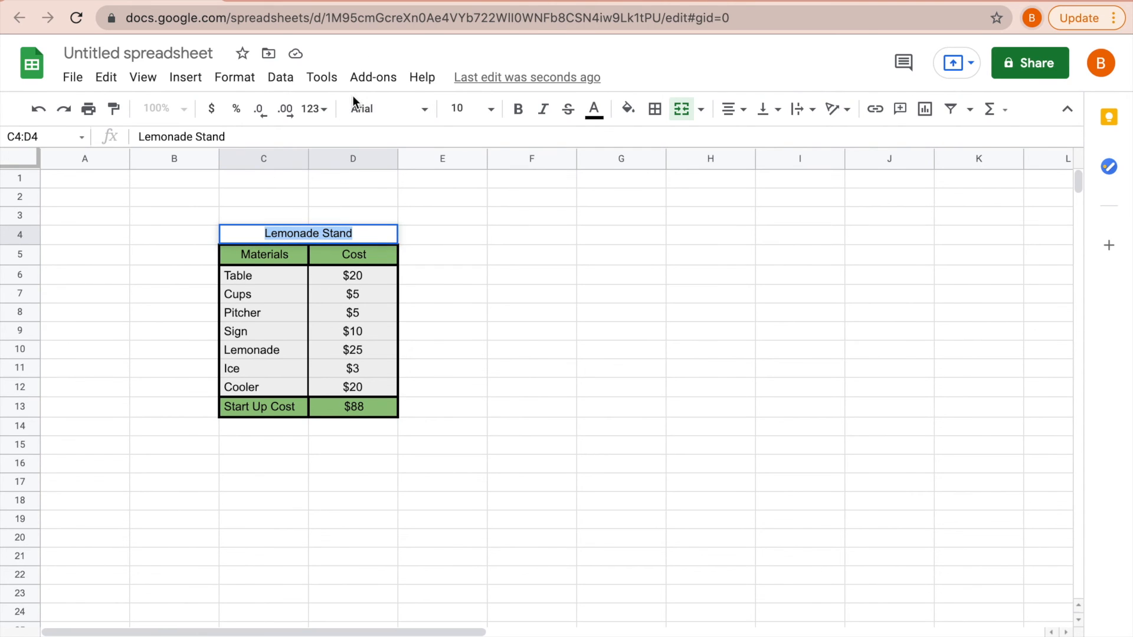
{"action": "left_click", "coordinate": [518, 112]}
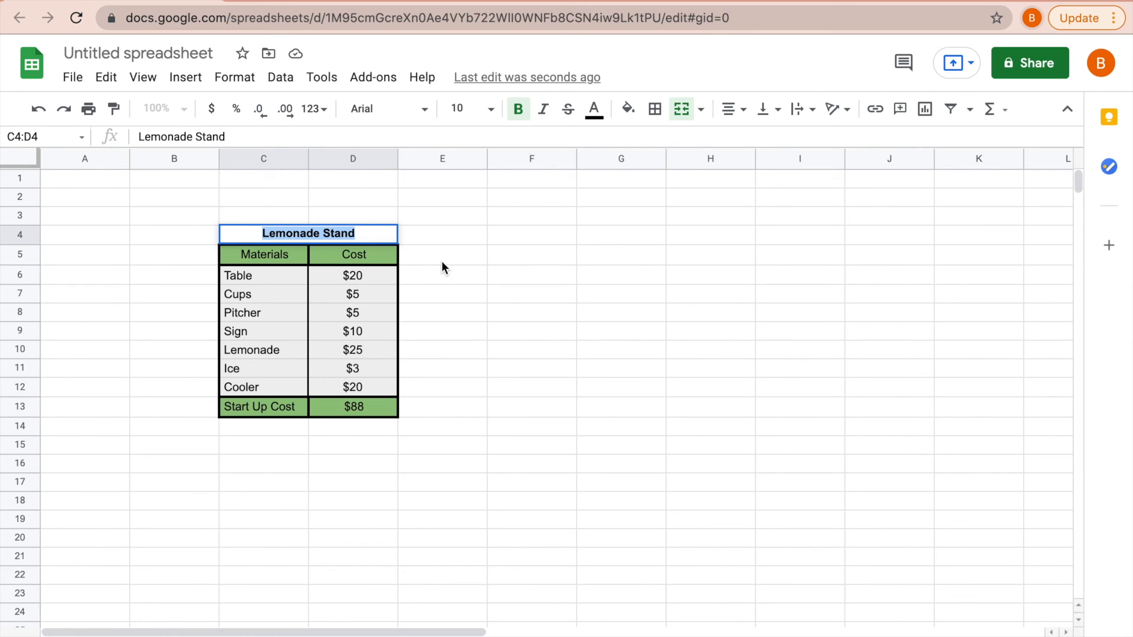
{"action": "left_click", "coordinate": [602, 387]}
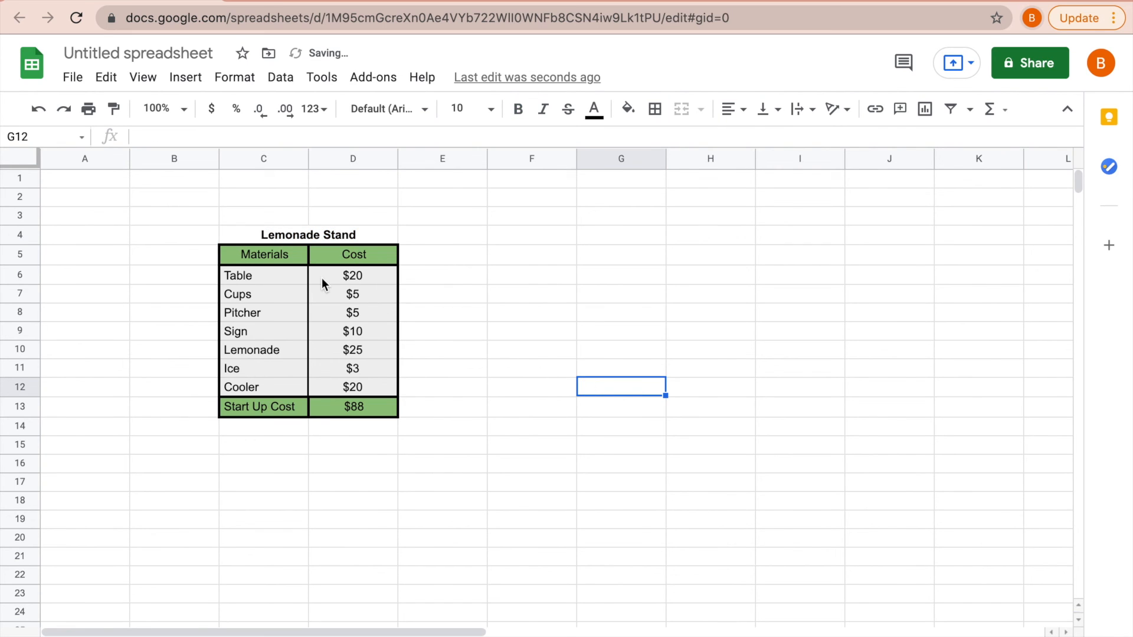
- Fill the Lemonade Stand title cell C4:D4 with yellow
{"action": "left_click", "coordinate": [383, 236]}
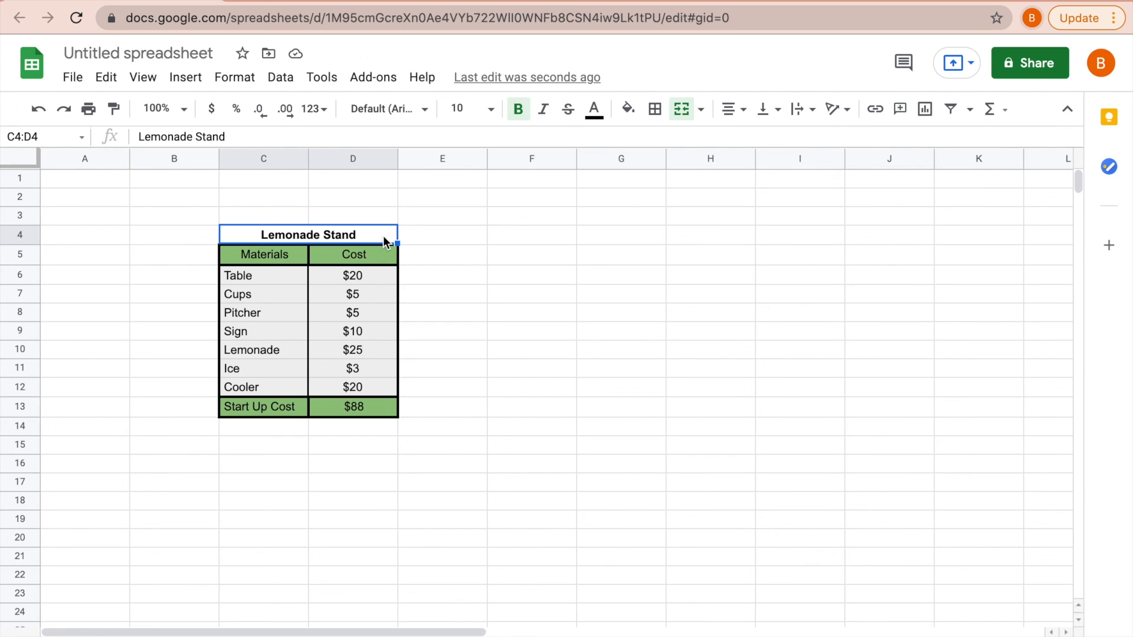
{"action": "left_click", "coordinate": [636, 119]}
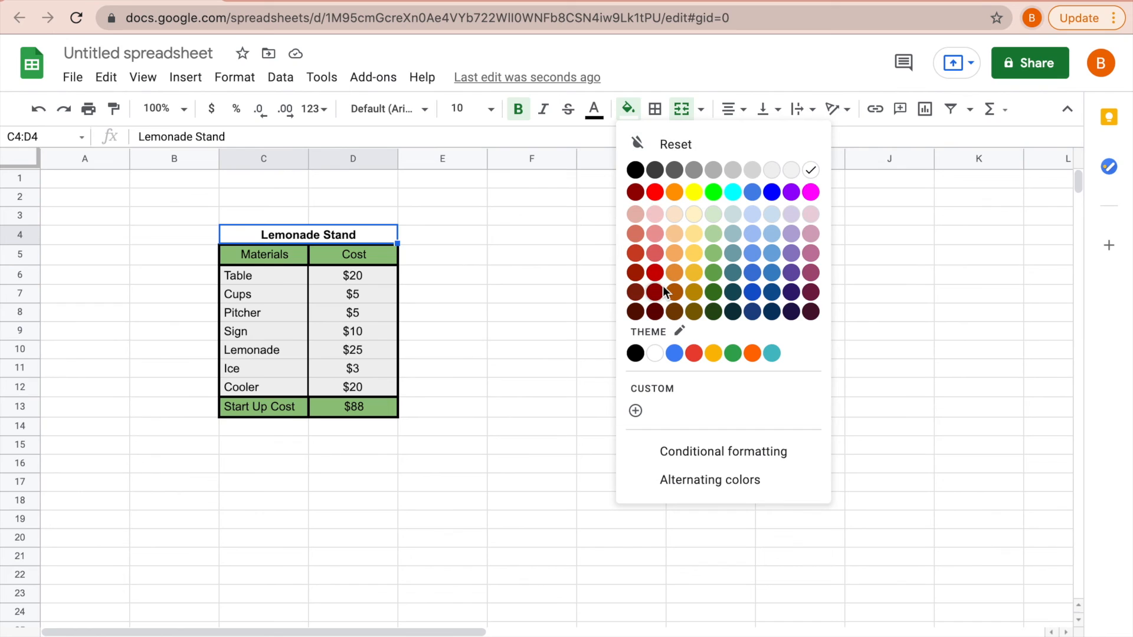
{"action": "left_click", "coordinate": [694, 193]}
{"action": "left_click", "coordinate": [575, 333]}
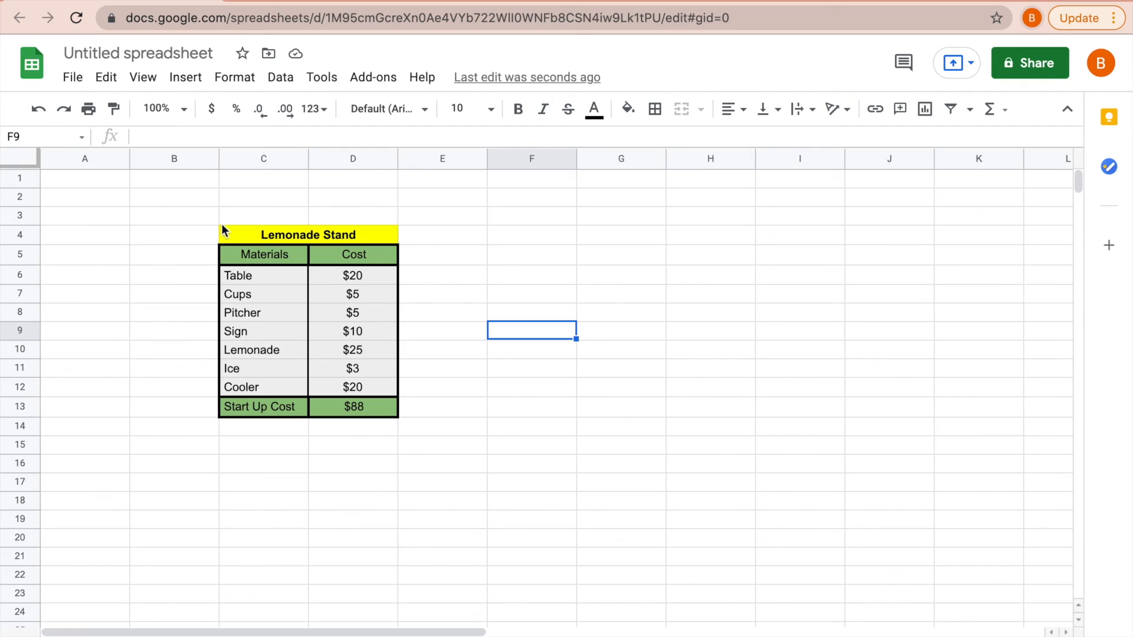
- Add outer borders in the thick solid line style around the Lemonade Stand title cell C4:D4
{"action": "left_click", "coordinate": [359, 233]}
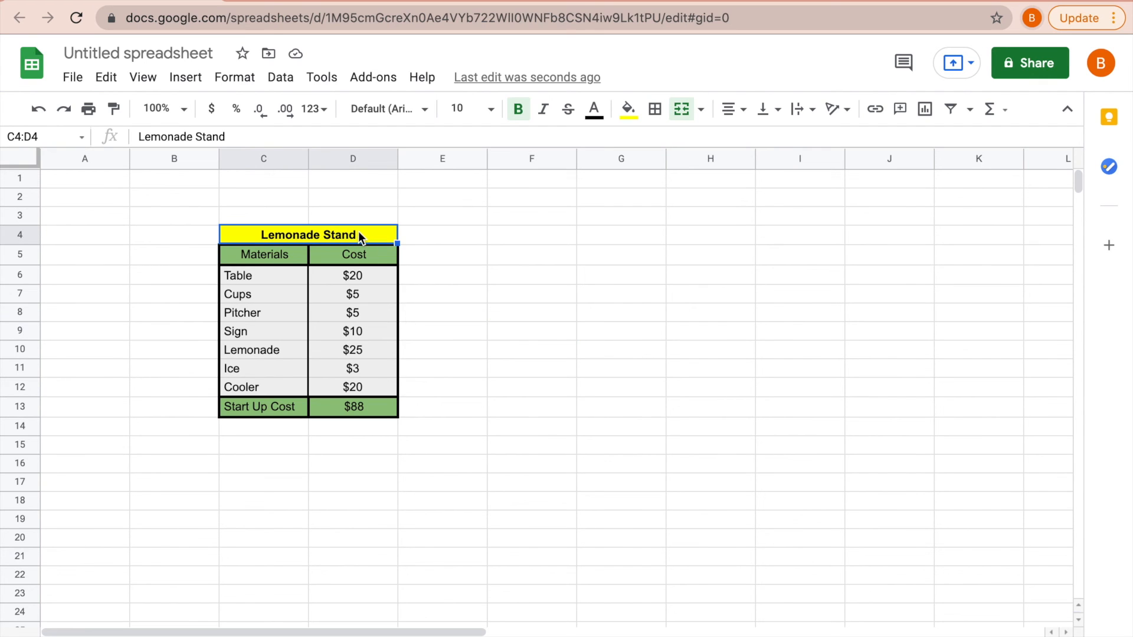
{"action": "left_click", "coordinate": [657, 112]}
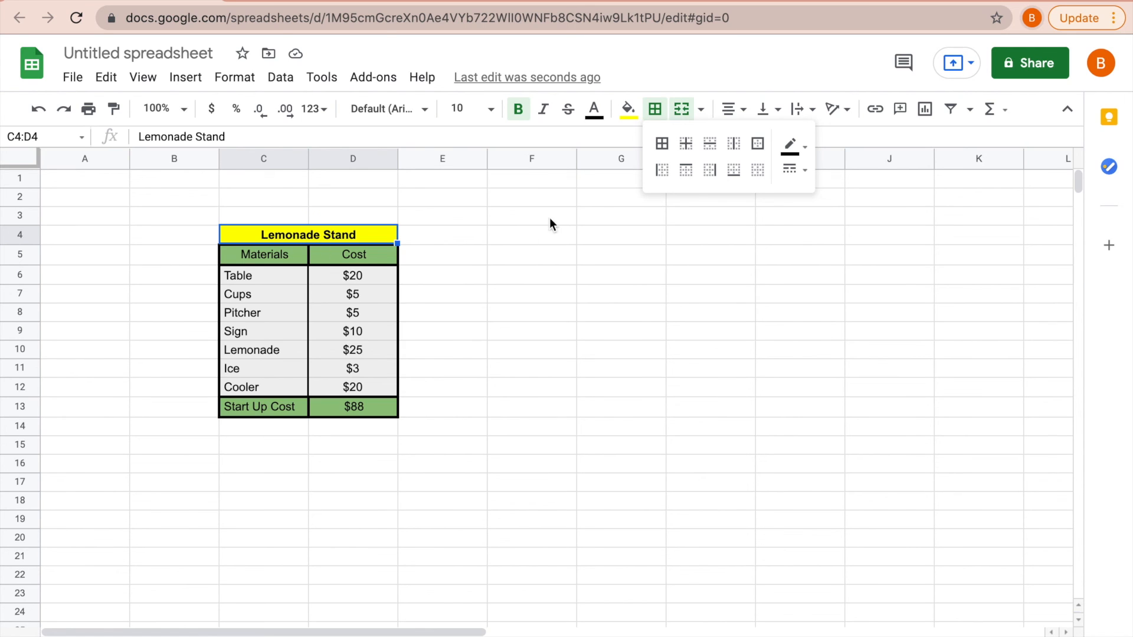
{"action": "left_click", "coordinate": [758, 144]}
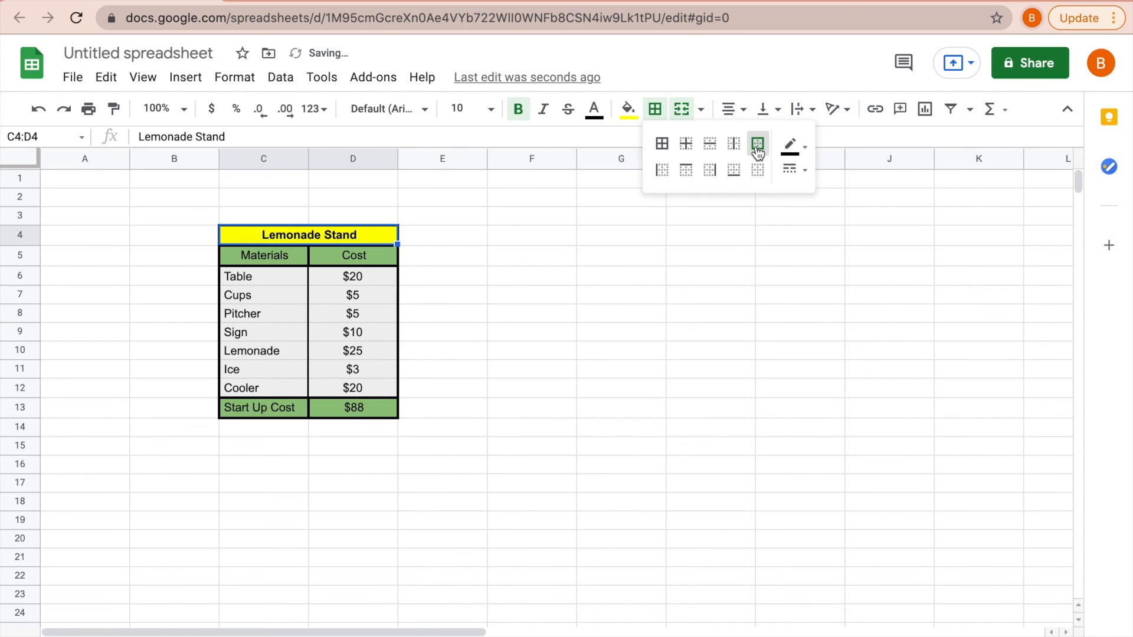
{"action": "left_click", "coordinate": [804, 170]}
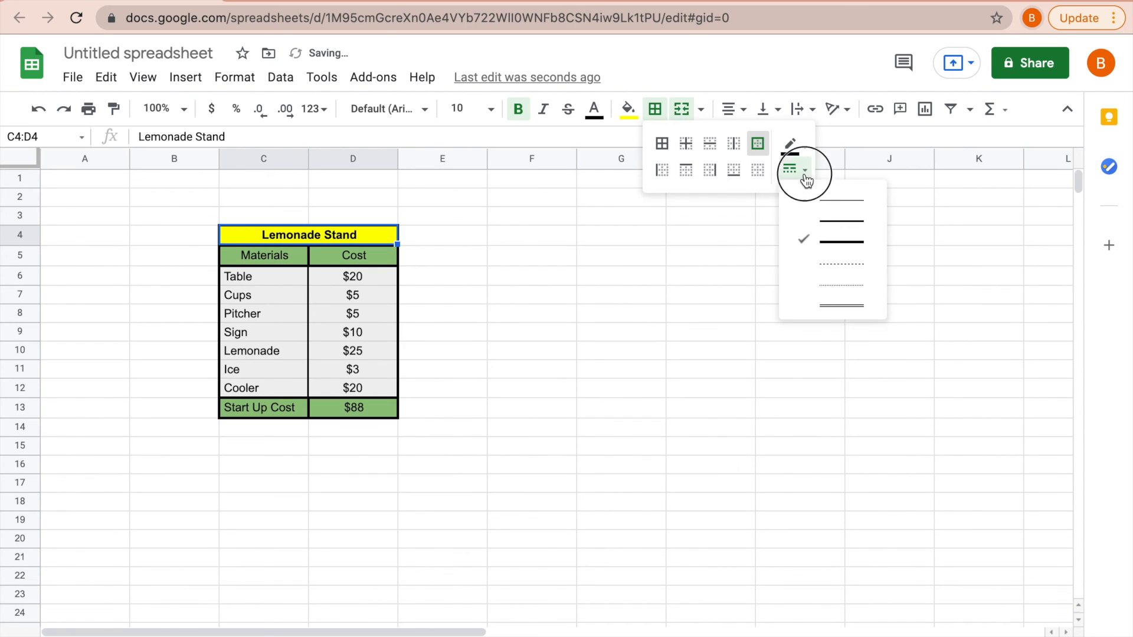
{"action": "left_click", "coordinate": [838, 248]}
{"action": "left_click", "coordinate": [583, 393]}
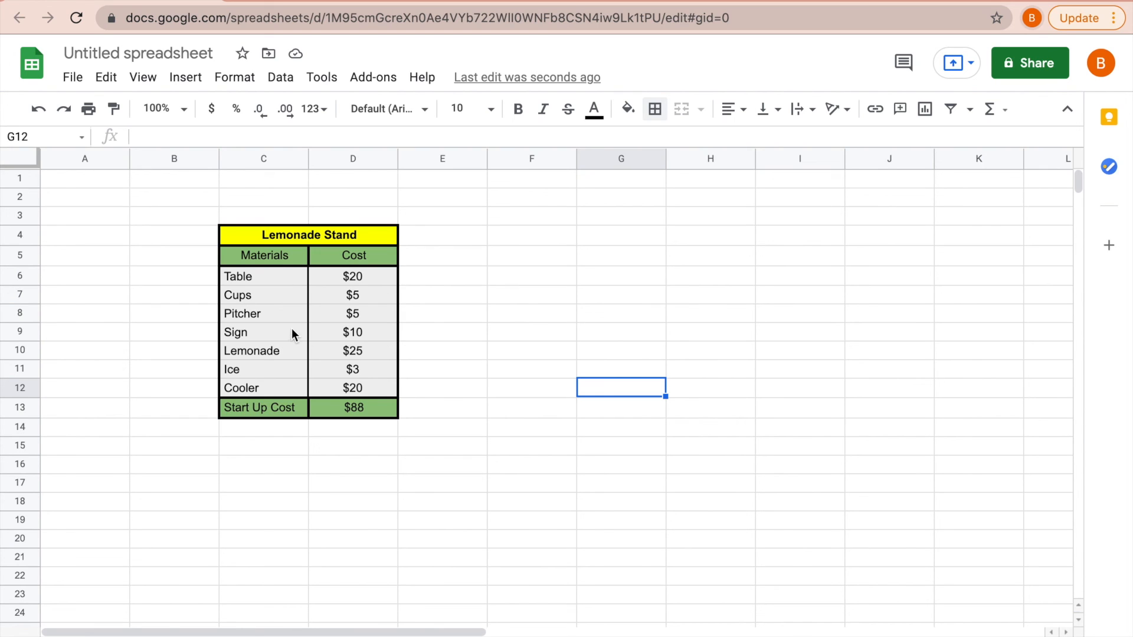
- Set the right border of the Materials header cell C5 to the medium solid line style
{"action": "left_click", "coordinate": [293, 259]}
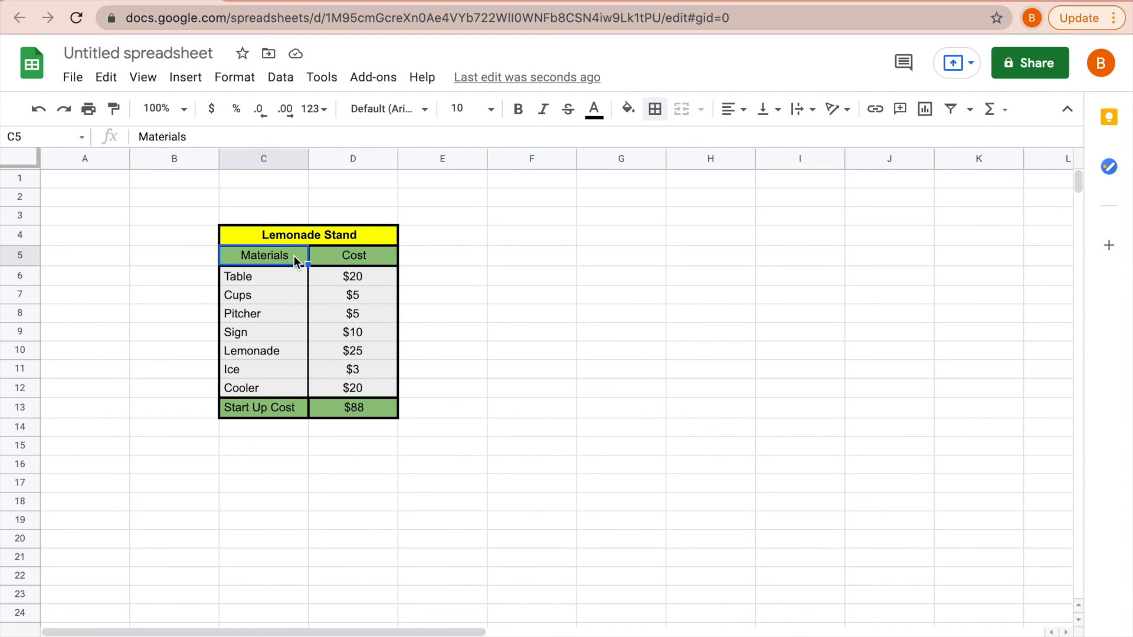
{"action": "left_click", "coordinate": [658, 110]}
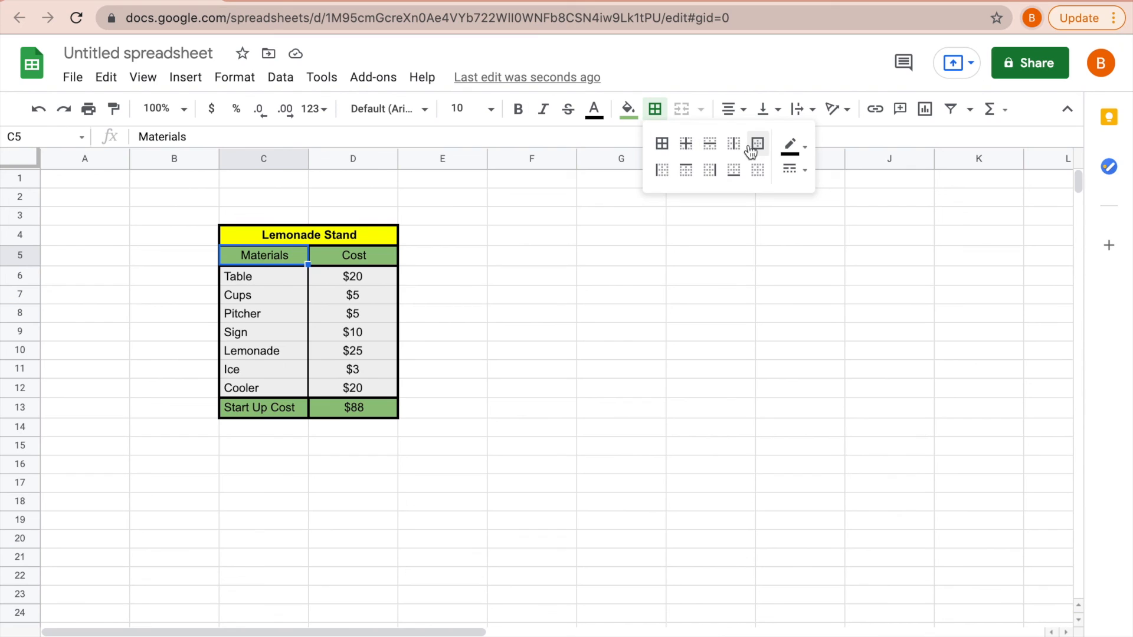
{"action": "left_click", "coordinate": [710, 172]}
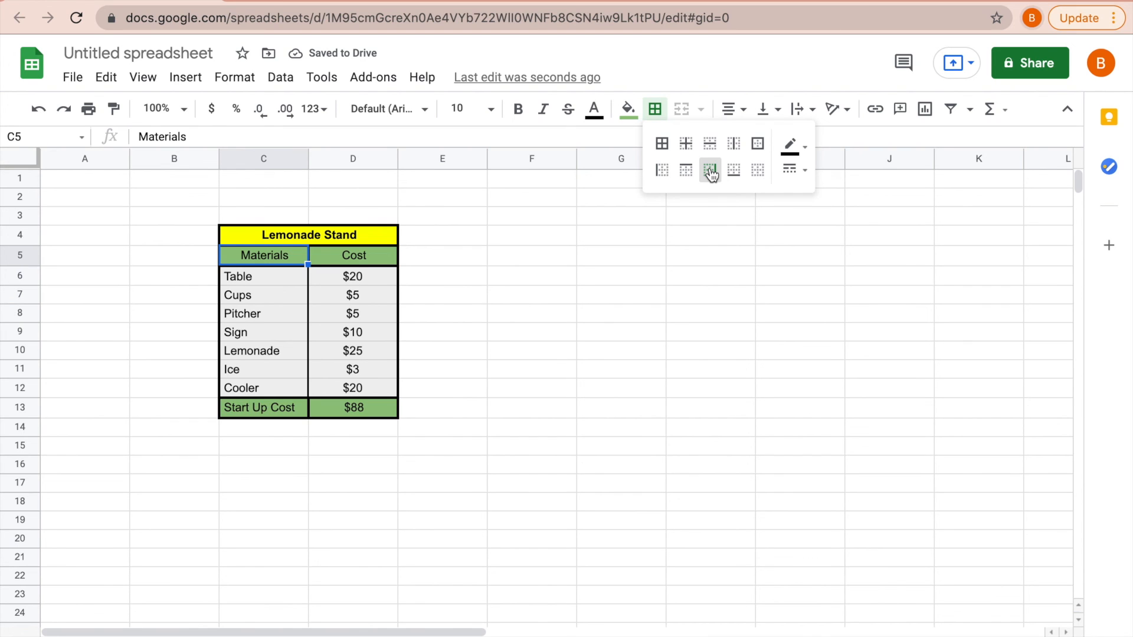
{"action": "left_click", "coordinate": [795, 171]}
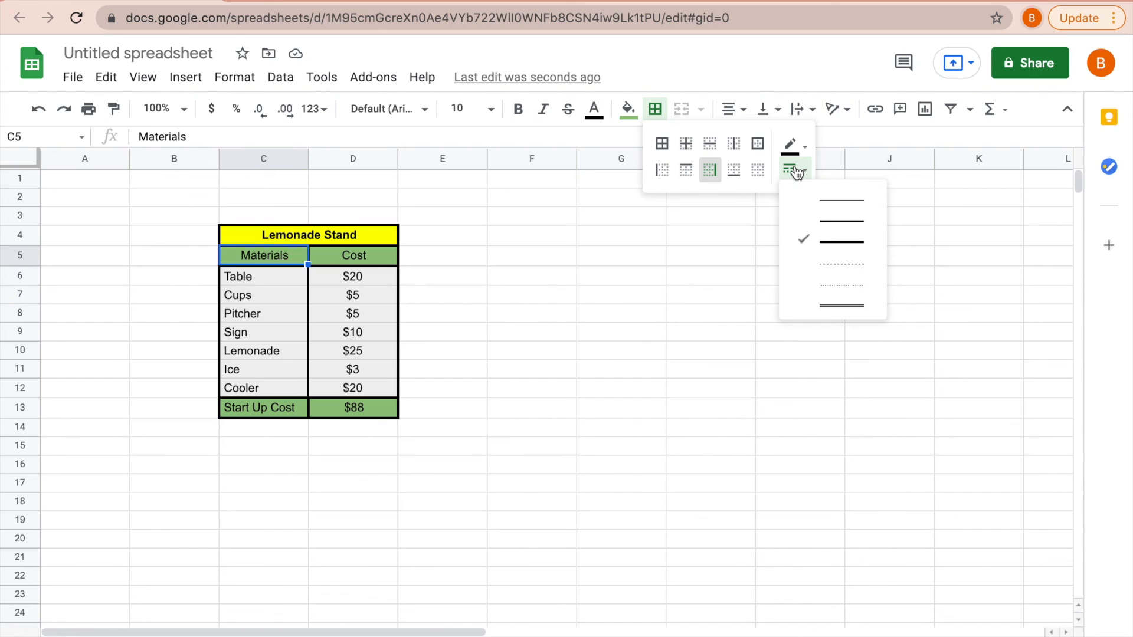
{"action": "left_click", "coordinate": [832, 233]}
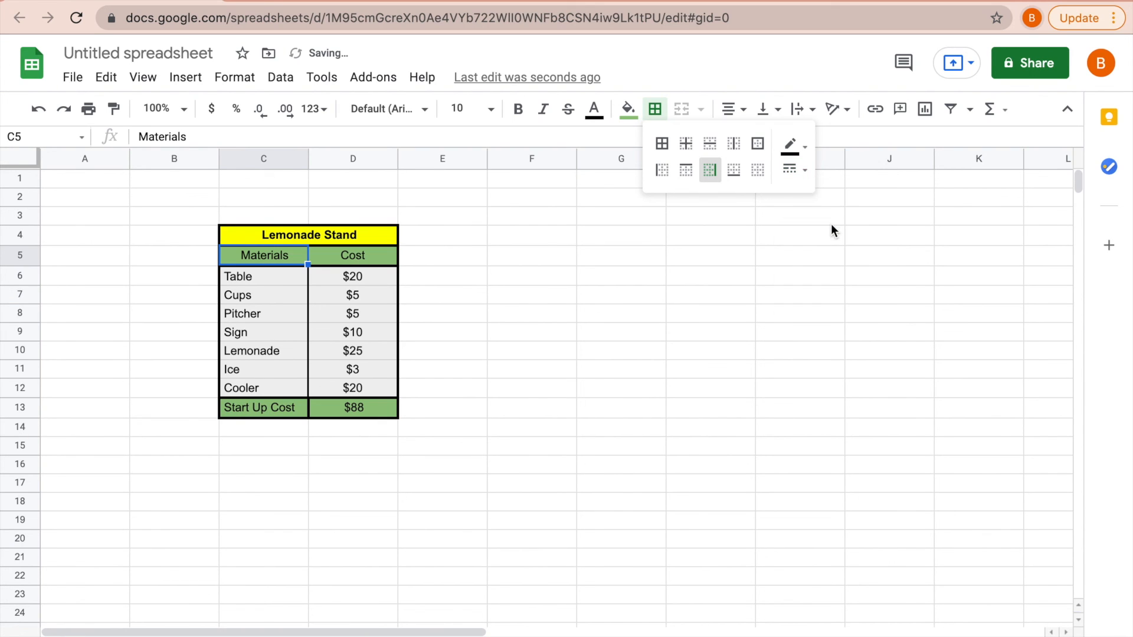
{"action": "left_click", "coordinate": [530, 340]}
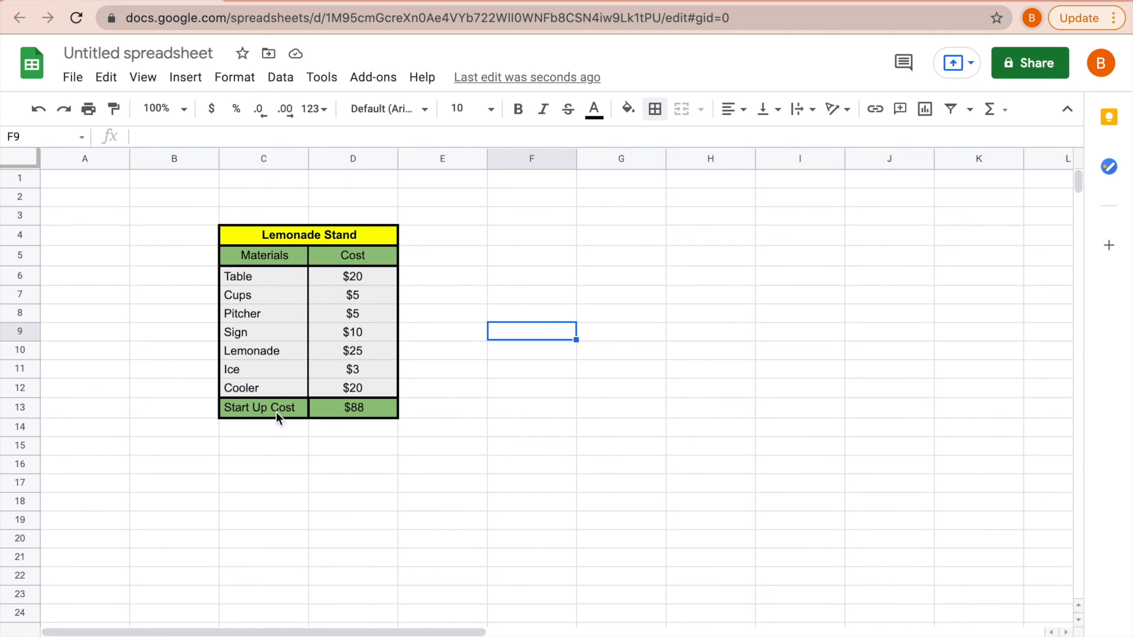
- Set the left border of the start up cost total cell D13 to the medium solid line style
{"action": "left_click", "coordinate": [331, 408]}
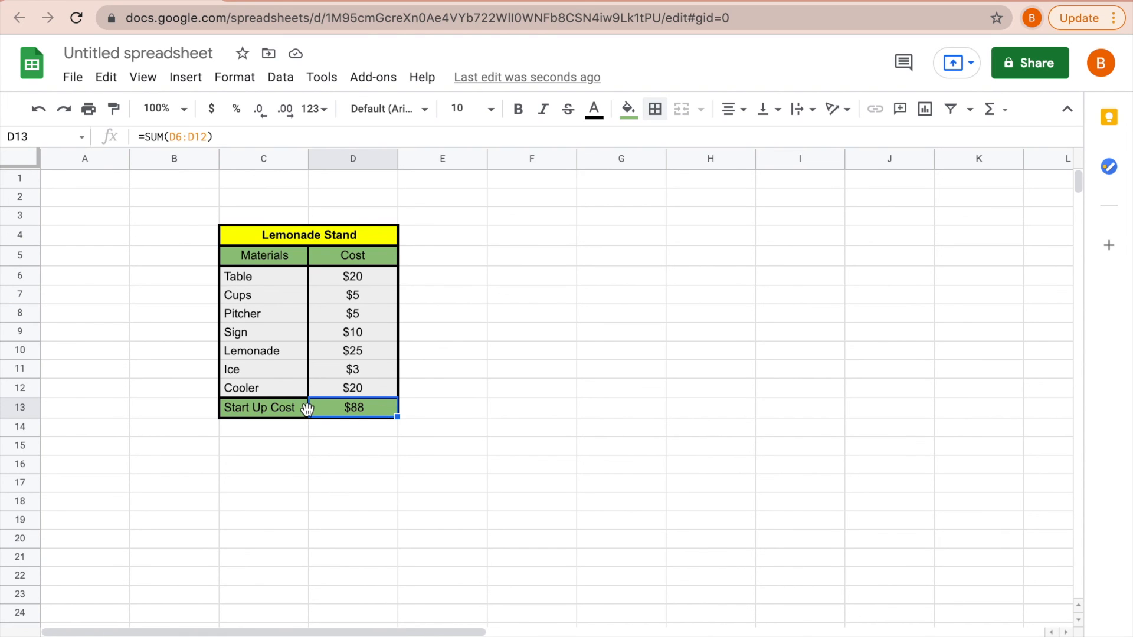
{"action": "left_click", "coordinate": [654, 112]}
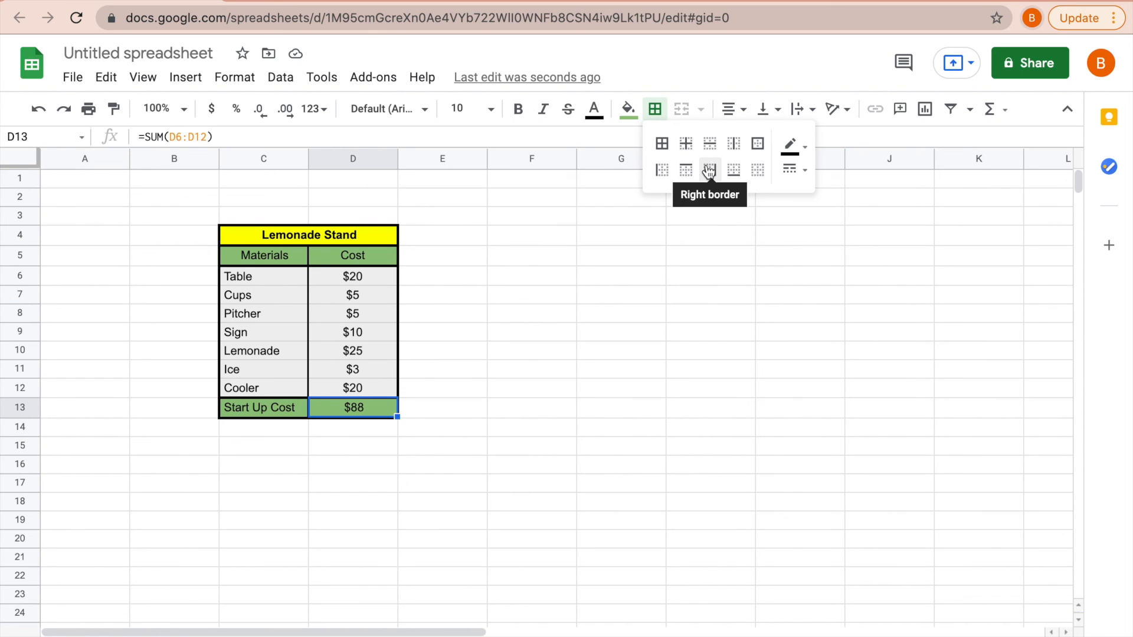
{"action": "left_click", "coordinate": [662, 172]}
{"action": "left_click", "coordinate": [798, 170]}
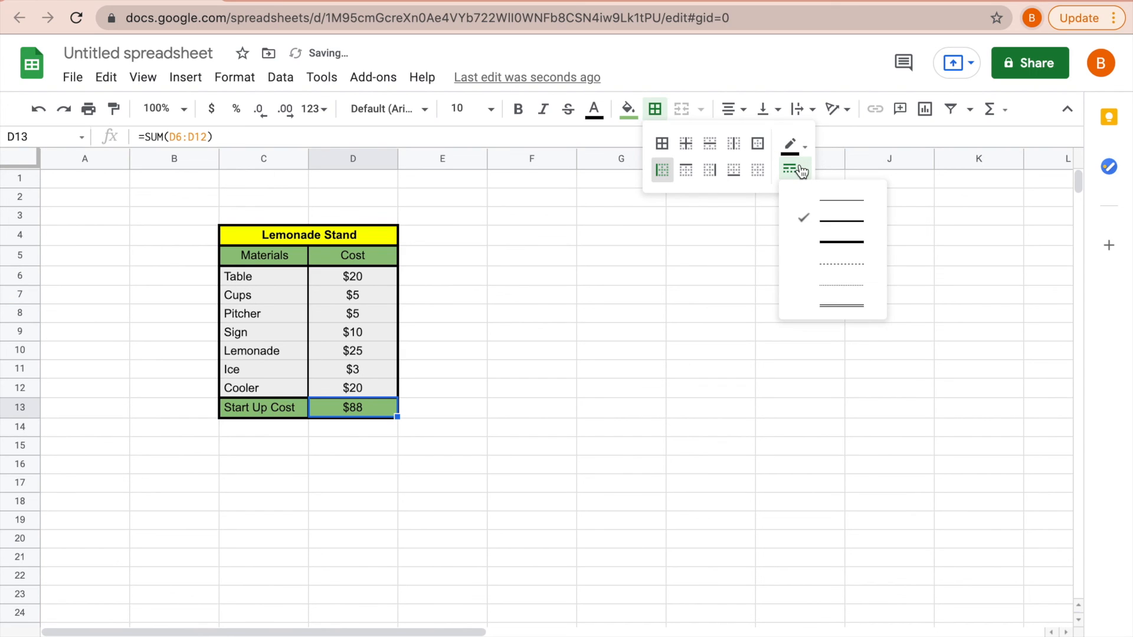
{"action": "left_click", "coordinate": [830, 221]}
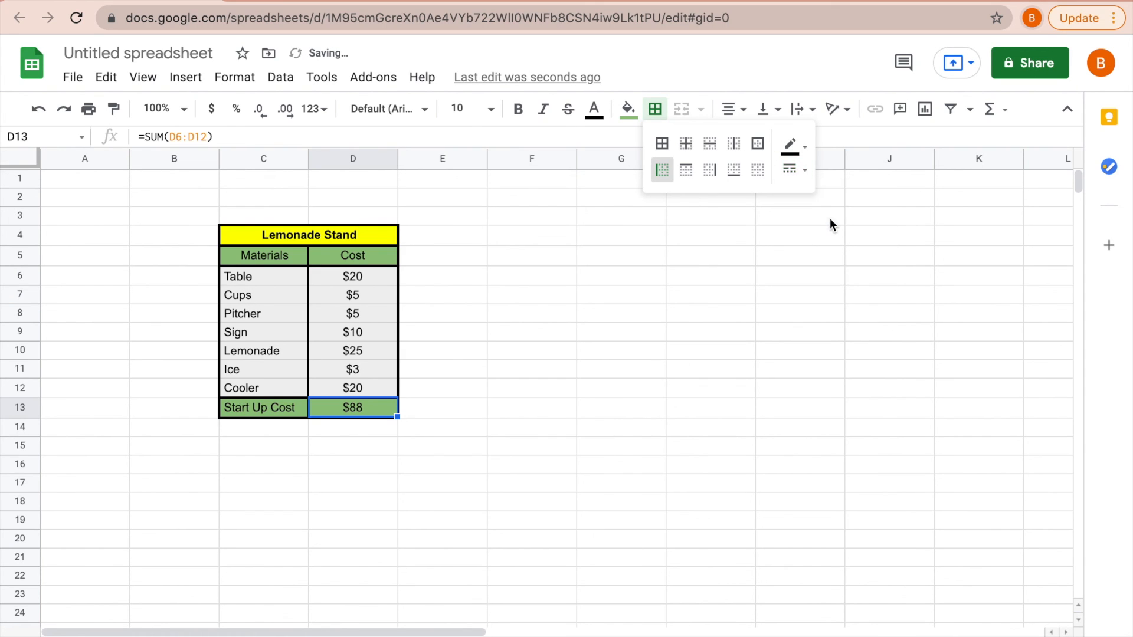
{"action": "left_click", "coordinate": [515, 442]}
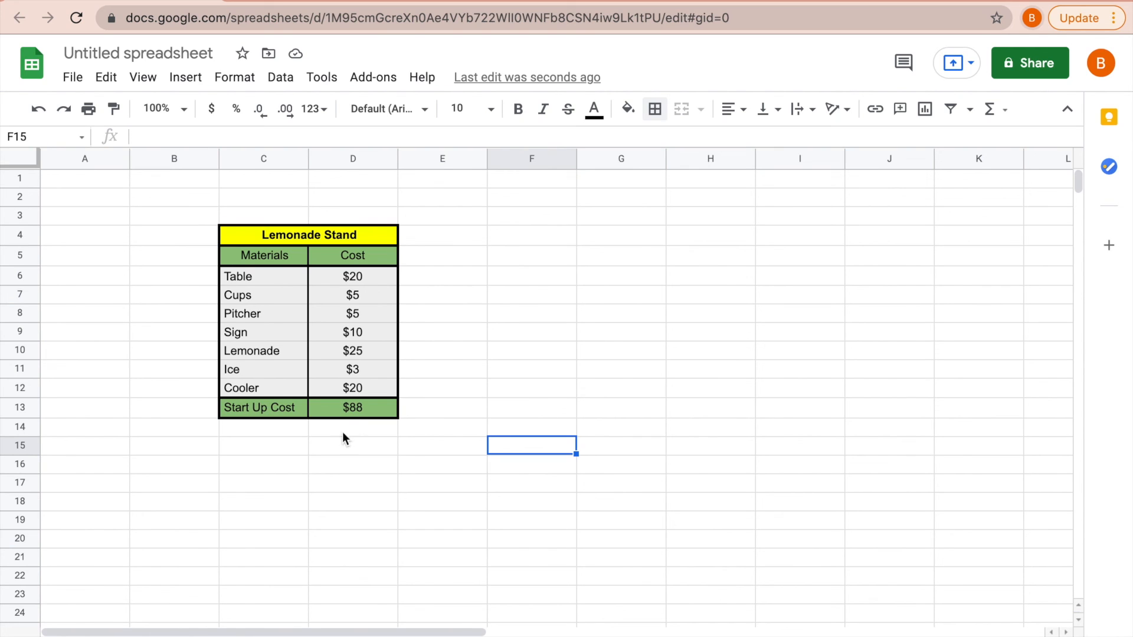
- Change the cost of the Table item in cell D6 to 30
{"action": "left_click", "coordinate": [184, 108]}
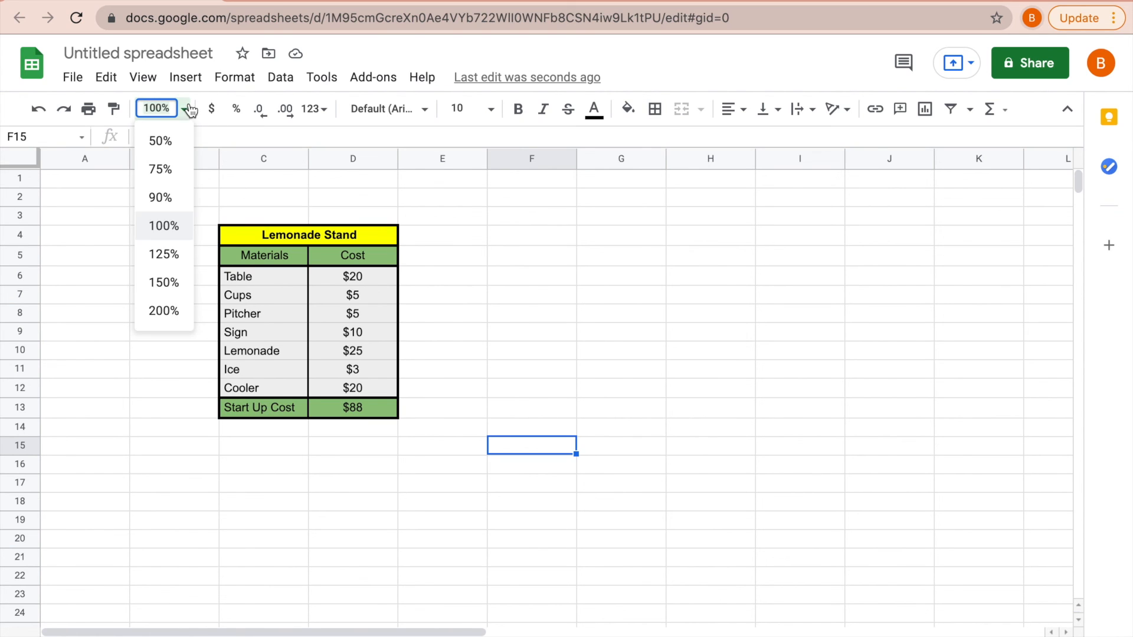
{"action": "left_click", "coordinate": [165, 281]}
{"action": "scroll", "coordinate": [429, 390], "scroll_direction": "down", "scroll_amount": 1}
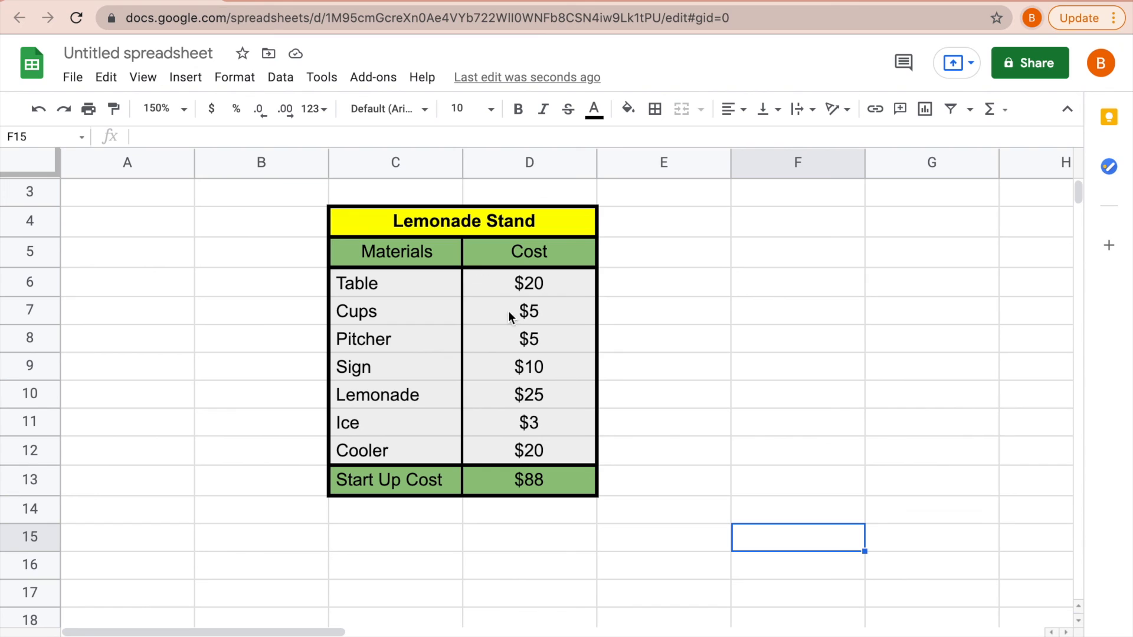
{"action": "double_click", "coordinate": [545, 288]}
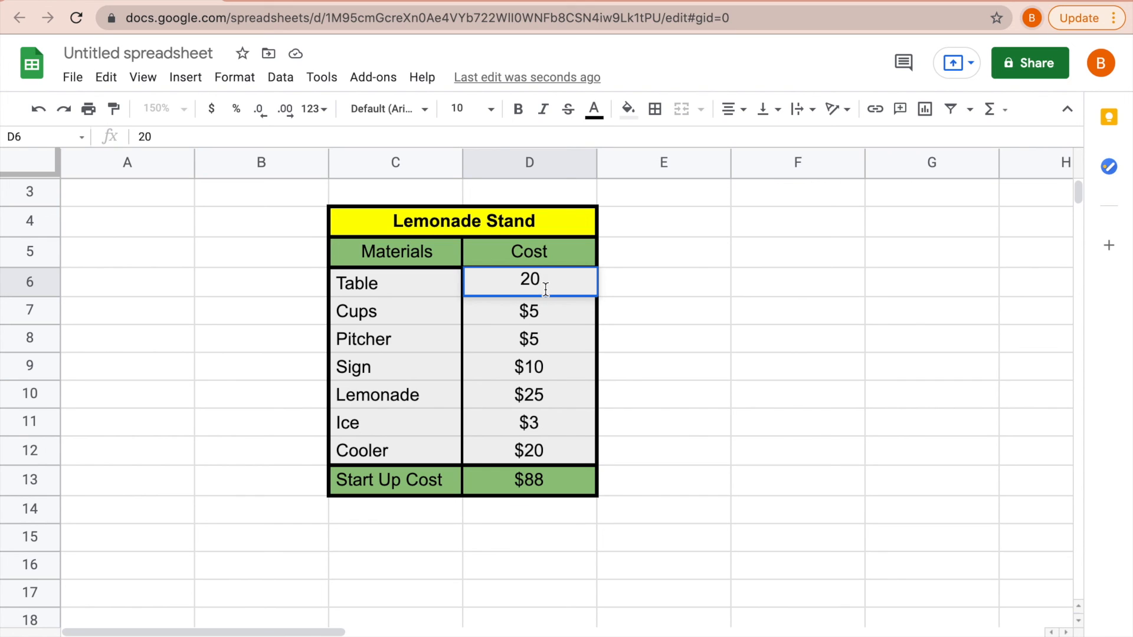
{"action": "key", "text": "BackSpace"}
{"action": "key", "text": "BackSpace"}
{"action": "type", "text": "30"}
{"action": "key", "text": "Return"}
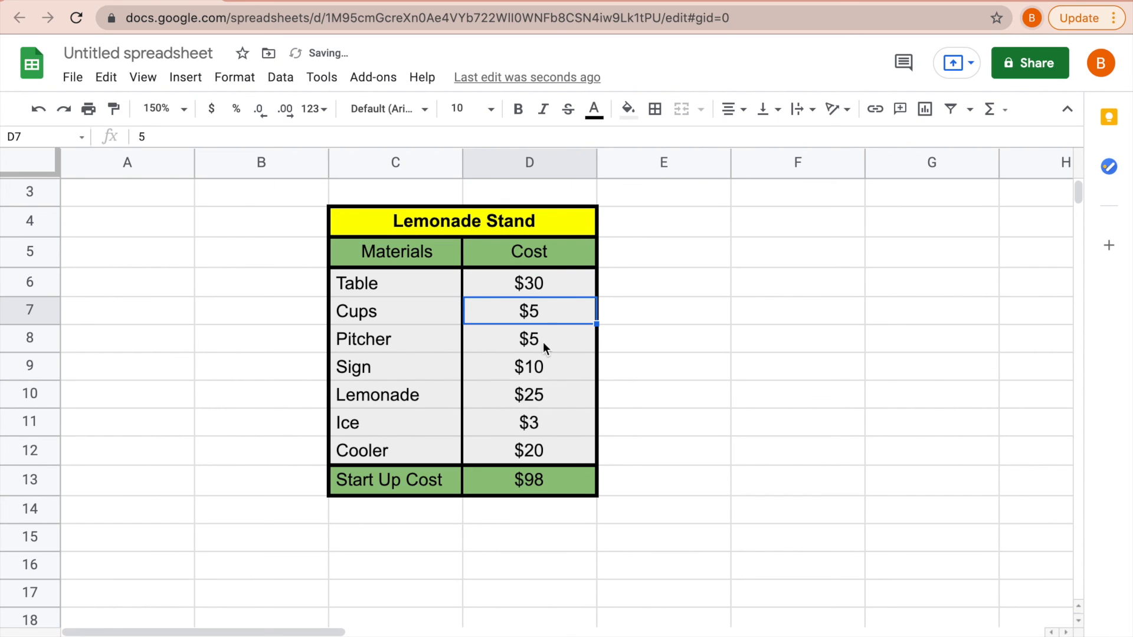